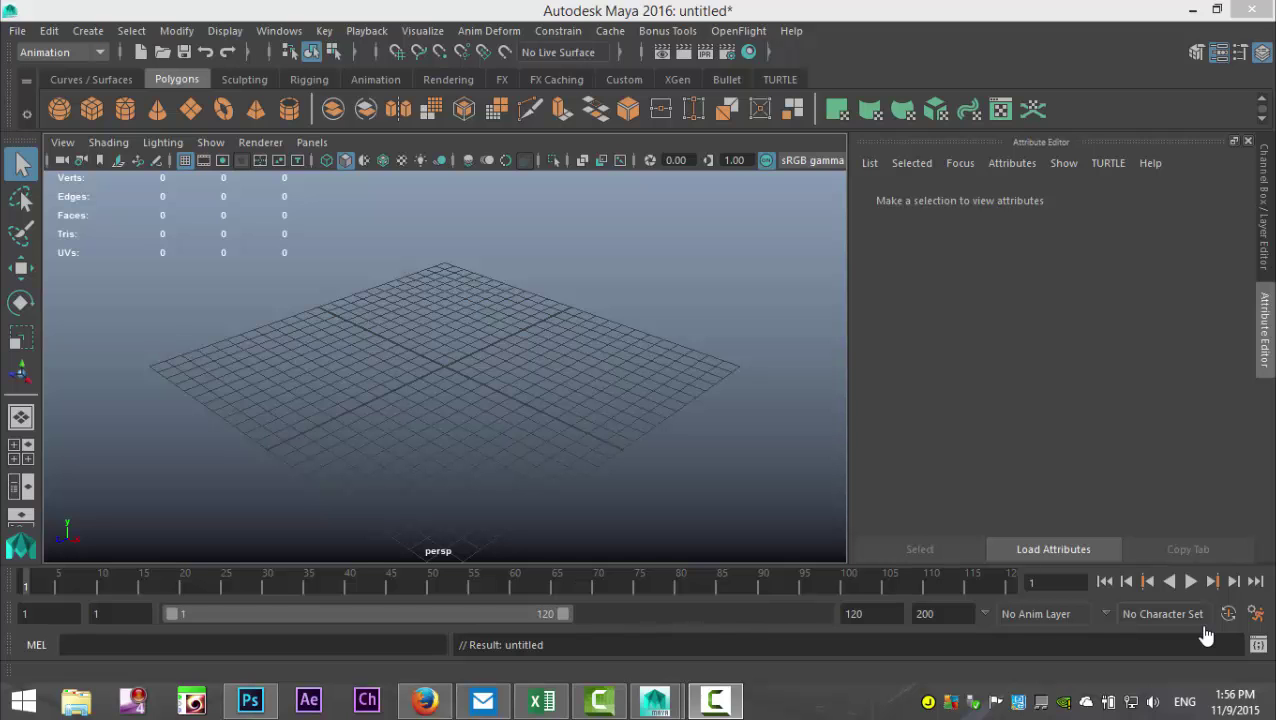
# - Create a polygon cylinder, scale it up about six times, flatten it, and give it 8 axis subdivisions
pyautogui.keyDown('alt'); pyautogui.moveTo(467, 456); pyautogui.dragTo(515, 404); pyautogui.keyUp('alt')
pyautogui.keyDown('alt'); pyautogui.moveTo(515, 404); pyautogui.dragTo(537, 408, button='middle'); pyautogui.keyUp('alt')
pyautogui.keyDown('alt'); pyautogui.moveTo(537, 408); pyautogui.dragTo(480, 491); pyautogui.keyUp('alt')
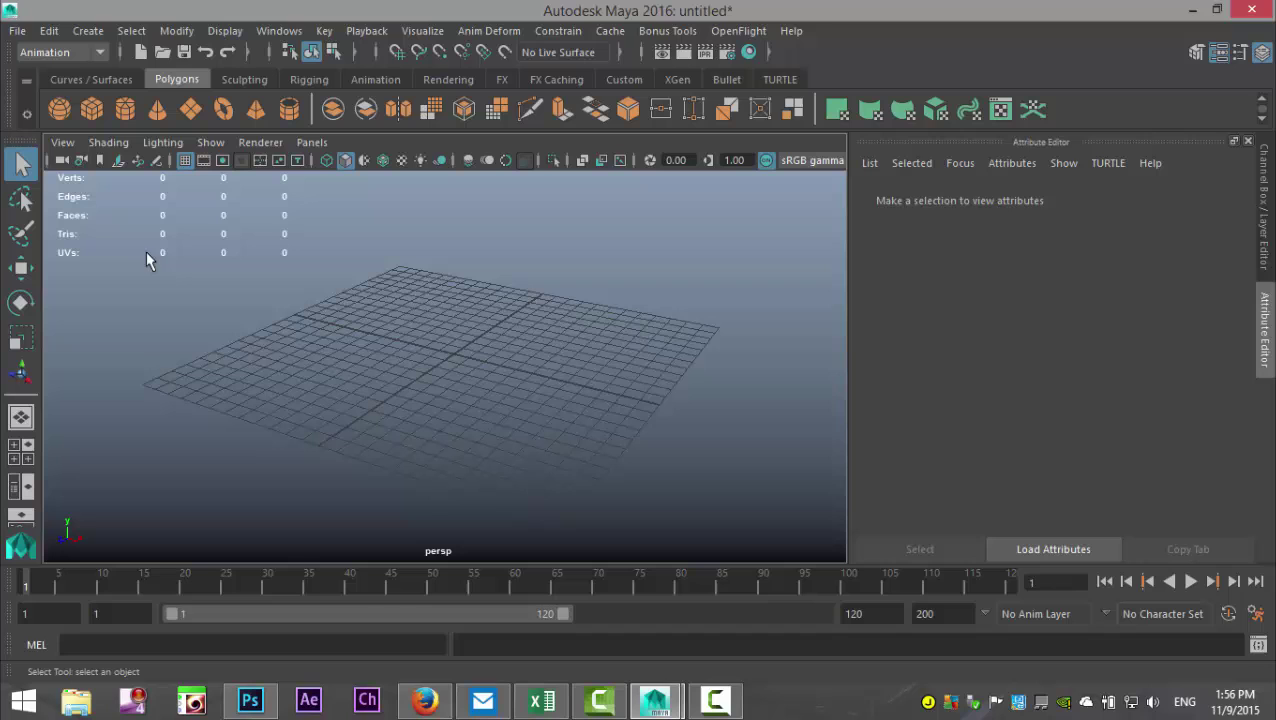
pyautogui.click(124, 110)
pyautogui.press('r')
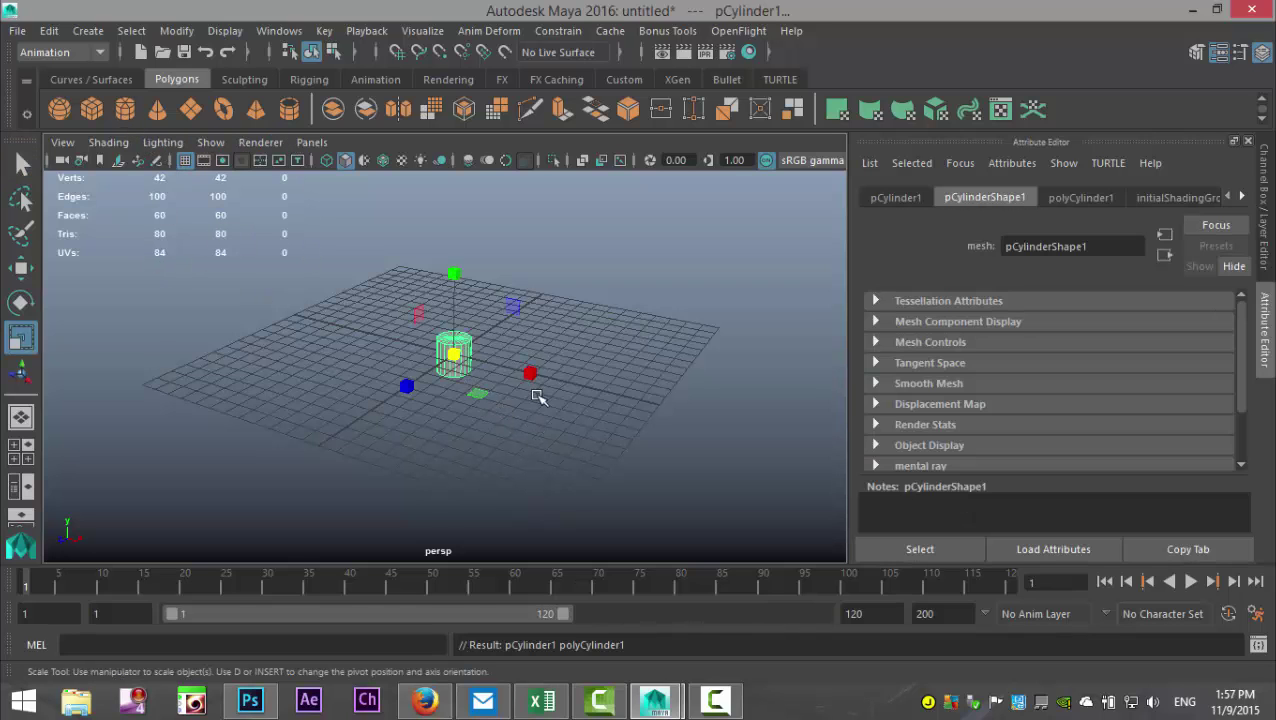
pyautogui.moveTo(454, 356); pyautogui.dragTo(575, 384)
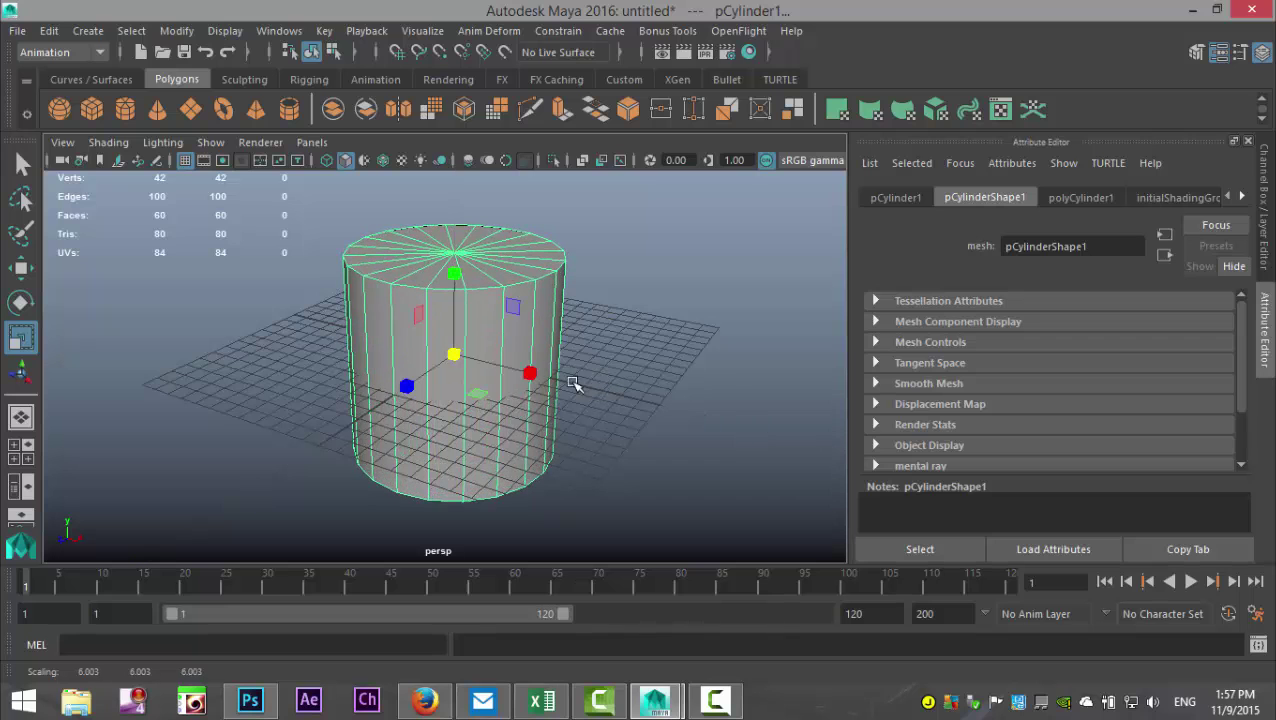
pyautogui.moveTo(455, 278); pyautogui.dragTo(458, 356)
pyautogui.click(1080, 197)
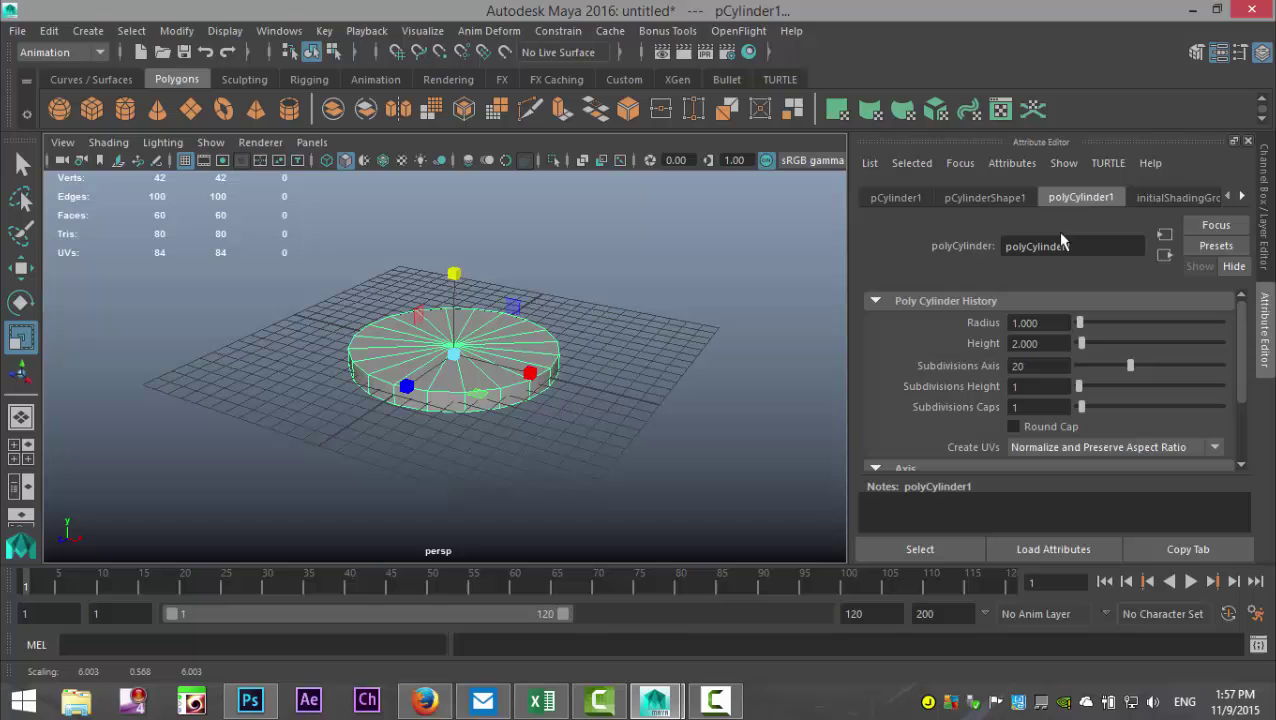
pyautogui.click(1052, 366)
pyautogui.press('Return')
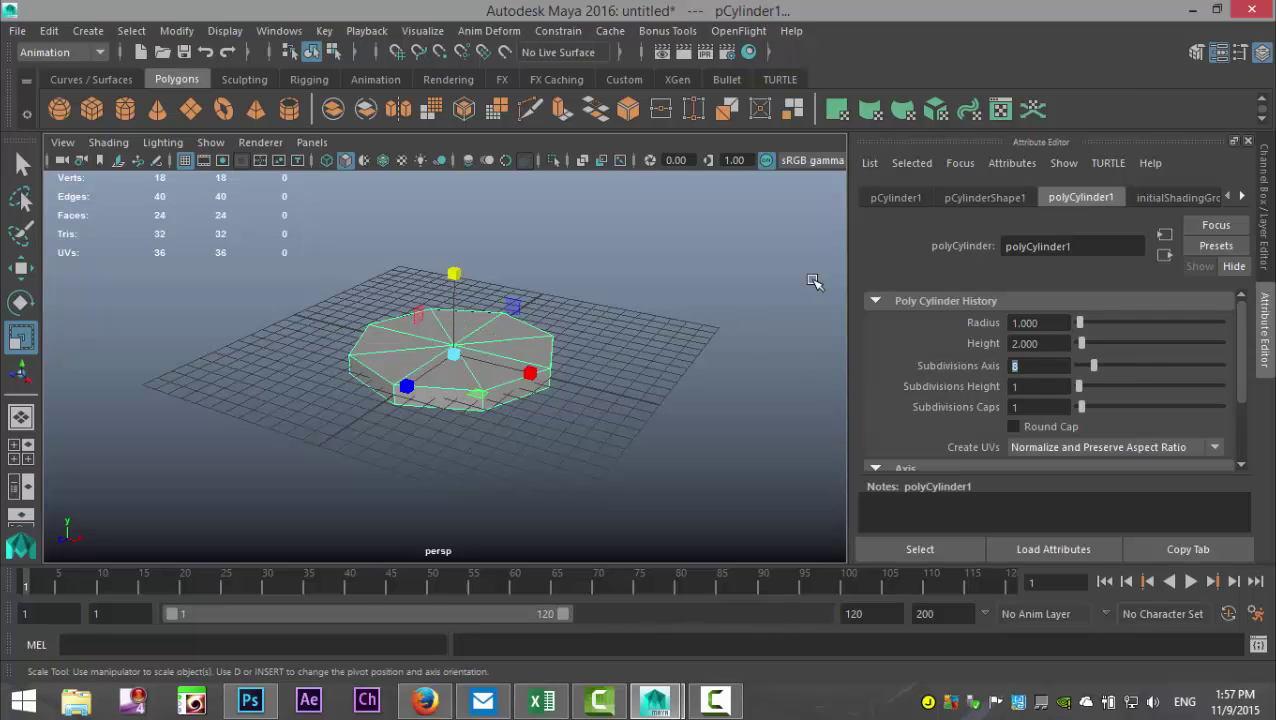
# - Reselect the flattened cylinder and select all its top cap faces in face mode
pyautogui.click(668, 328)
pyautogui.scroll(3, 590, 407)
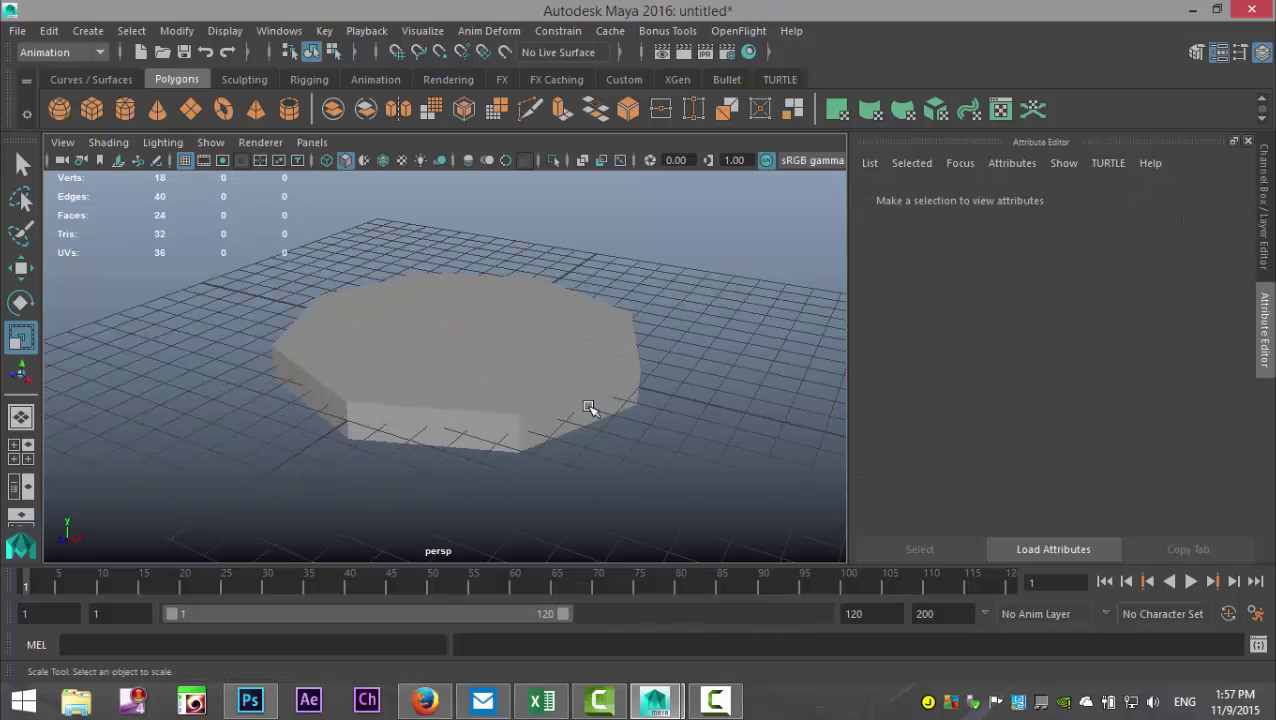
pyautogui.click(456, 373)
pyautogui.rightClick(452, 374)
pyautogui.moveTo(452, 374); pyautogui.dragTo(451, 212, button='right')
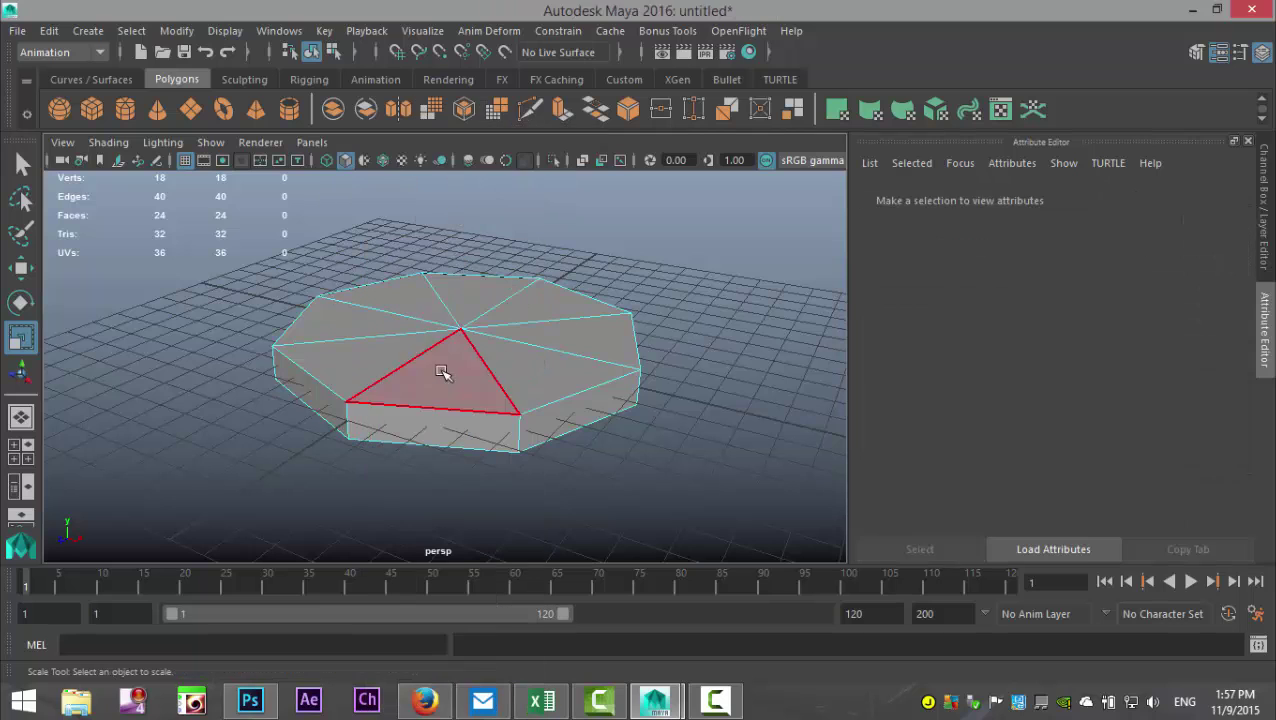
pyautogui.click(370, 328)
pyautogui.keyDown('shift'); pyautogui.click(395, 298); pyautogui.keyUp('shift')
pyautogui.keyDown('shift'); pyautogui.click(488, 293); pyautogui.keyUp('shift')
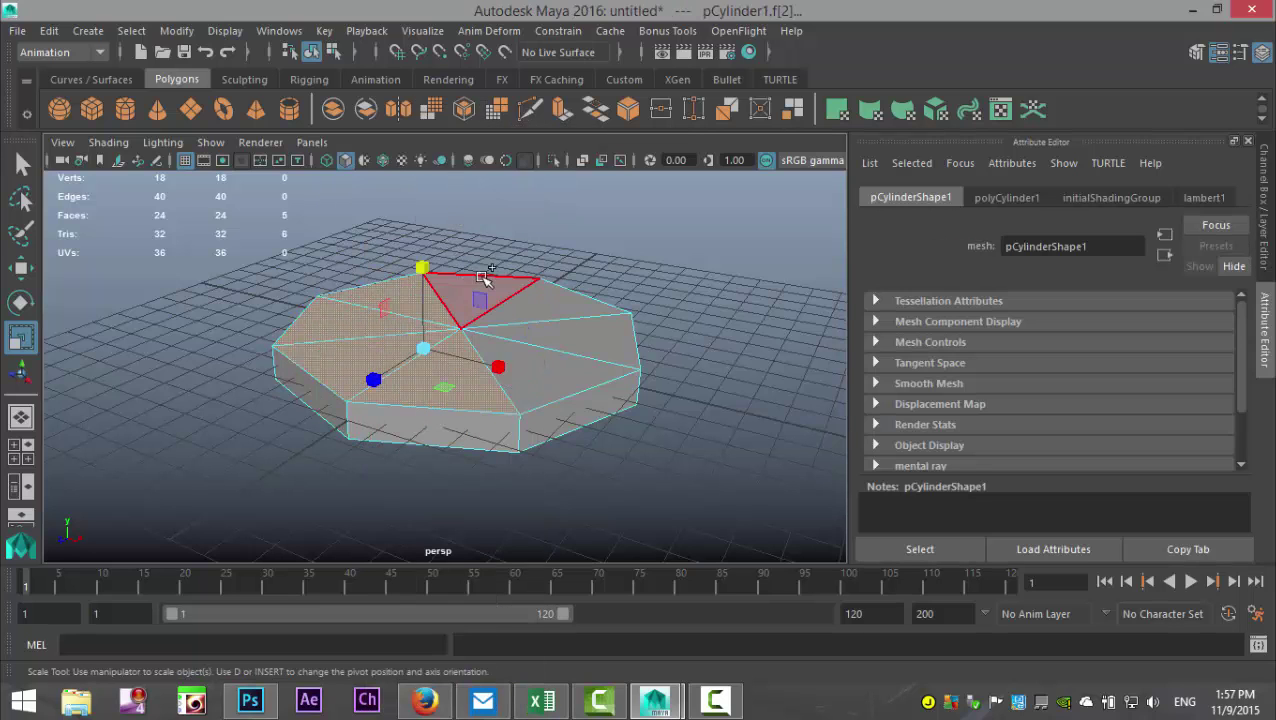
pyautogui.keyDown('shift'); pyautogui.click(547, 294); pyautogui.keyUp('shift')
pyautogui.keyDown('shift'); pyautogui.click(557, 360); pyautogui.keyUp('shift')
pyautogui.keyDown('shift'); pyautogui.click(558, 360); pyautogui.keyUp('shift')
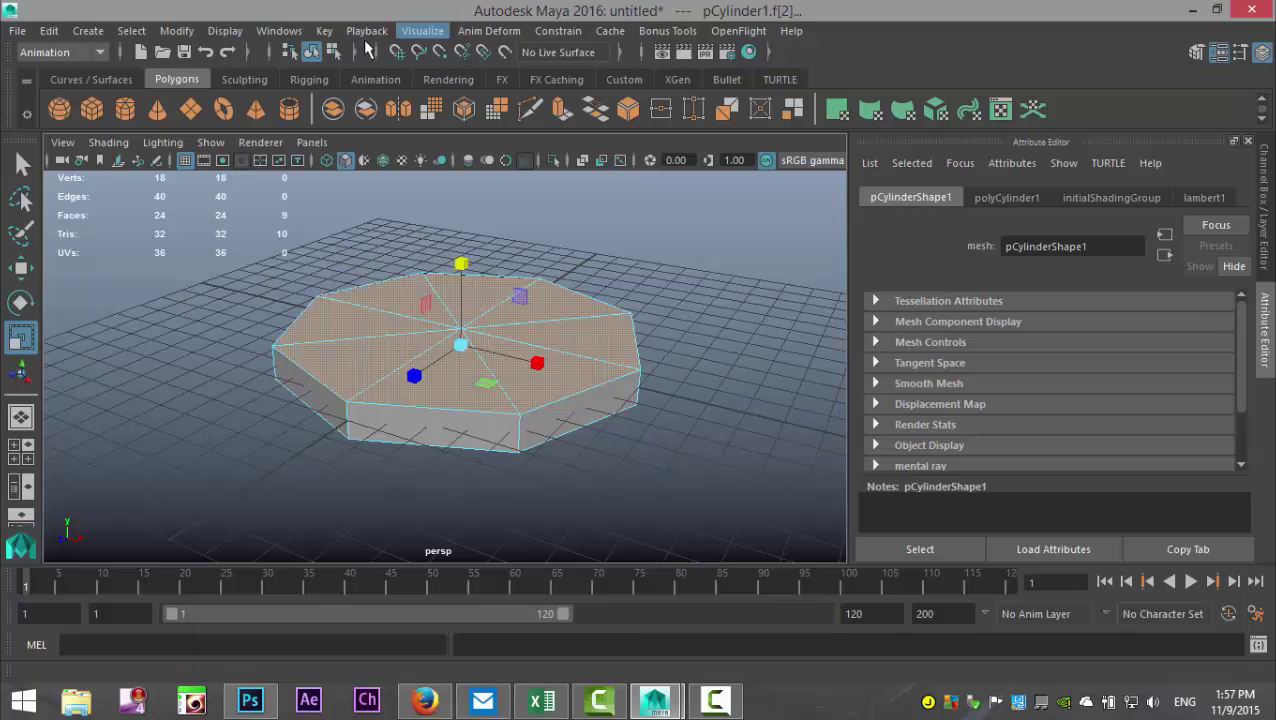
# - Try an Edit Mesh extrusion on the top faces from the Modeling menu set, then undo it
pyautogui.click(54, 55)
pyautogui.click(62, 73)
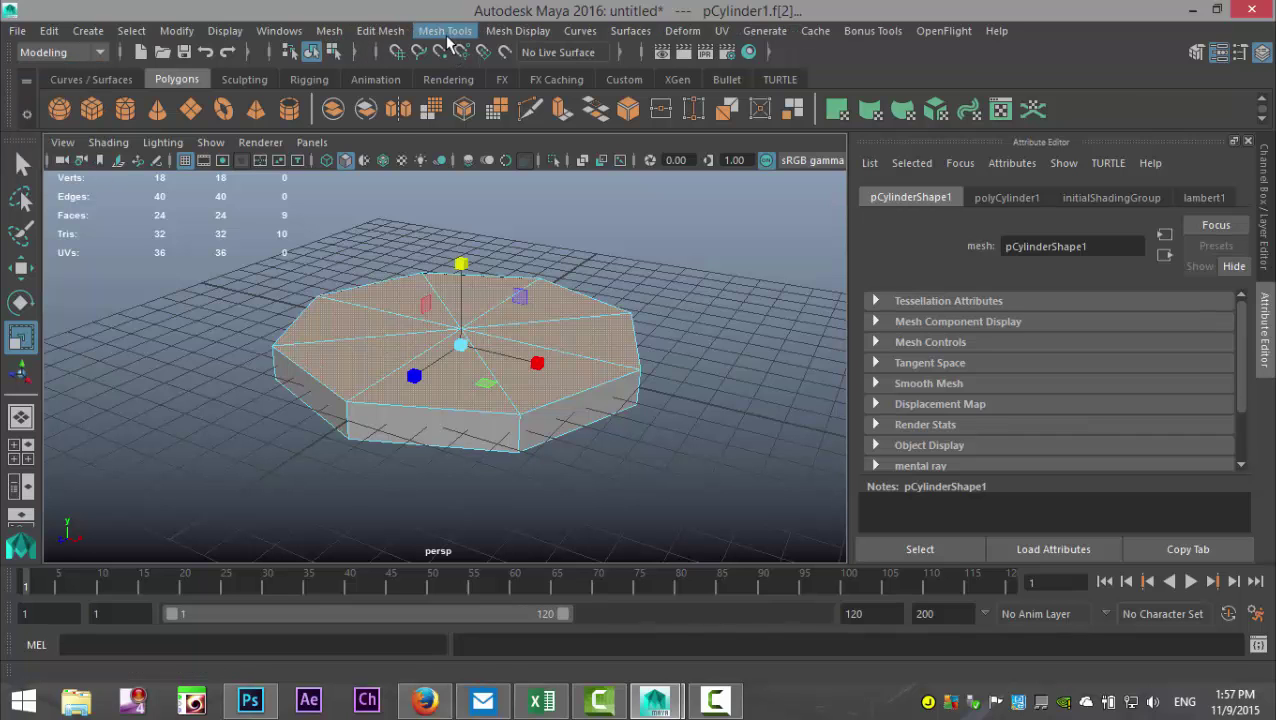
pyautogui.click(376, 32)
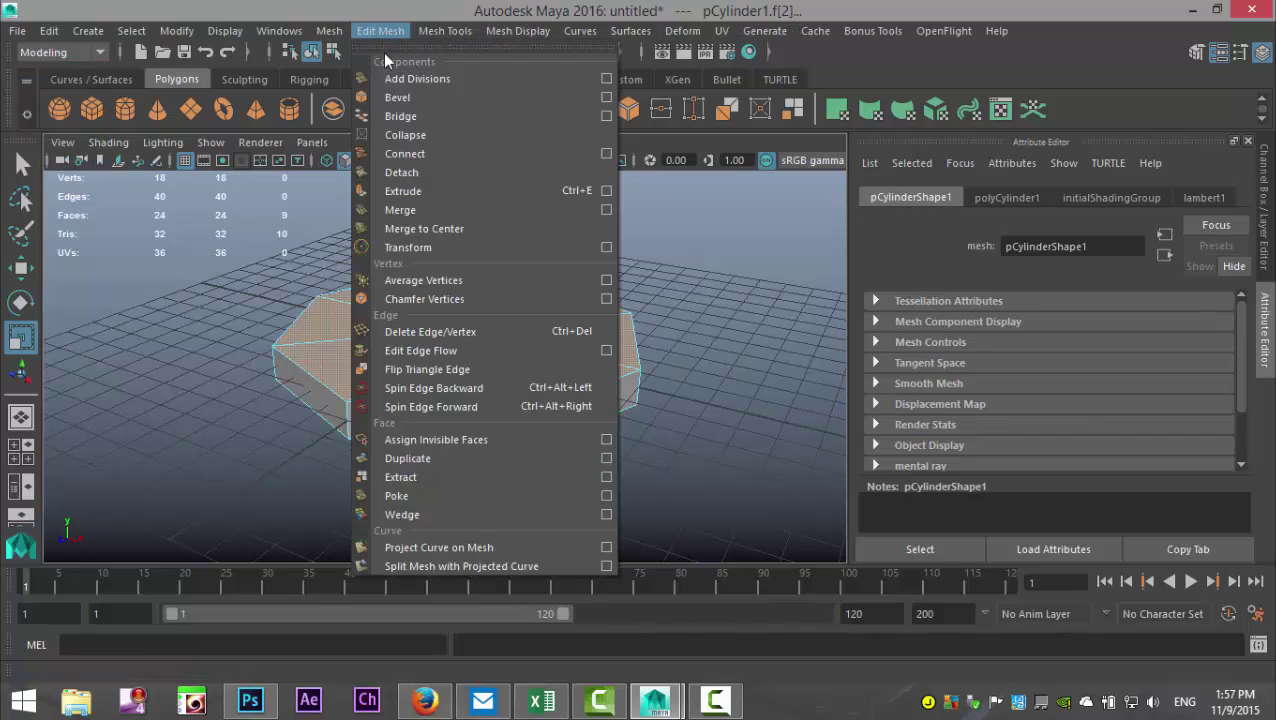
pyautogui.click(435, 191)
pyautogui.press('F3')
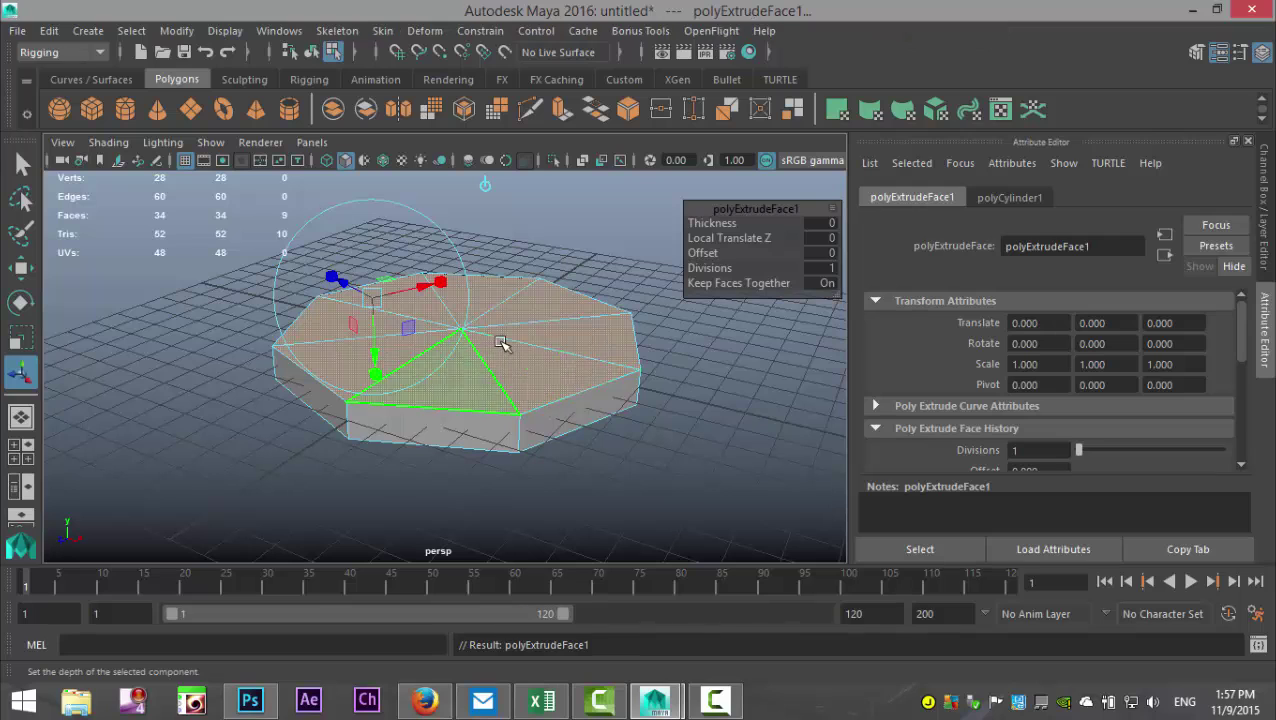
pyautogui.click(716, 255)
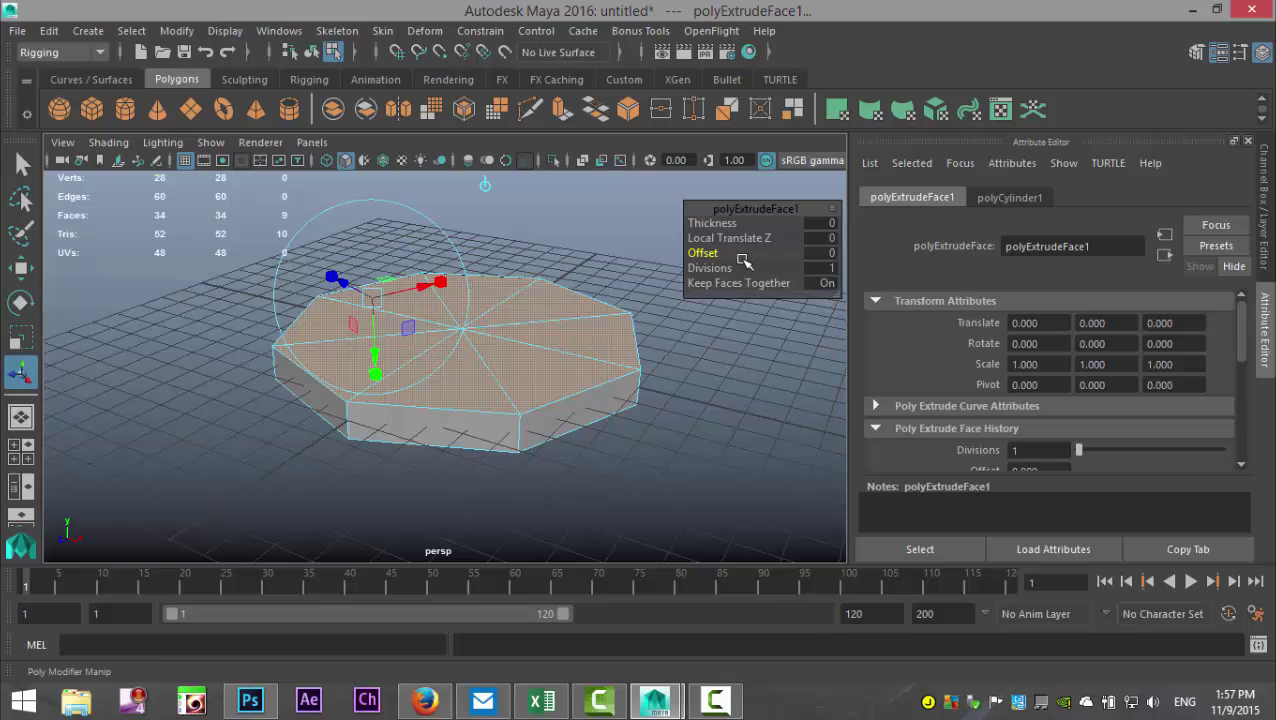
pyautogui.hotkey('ctrl', 'z')
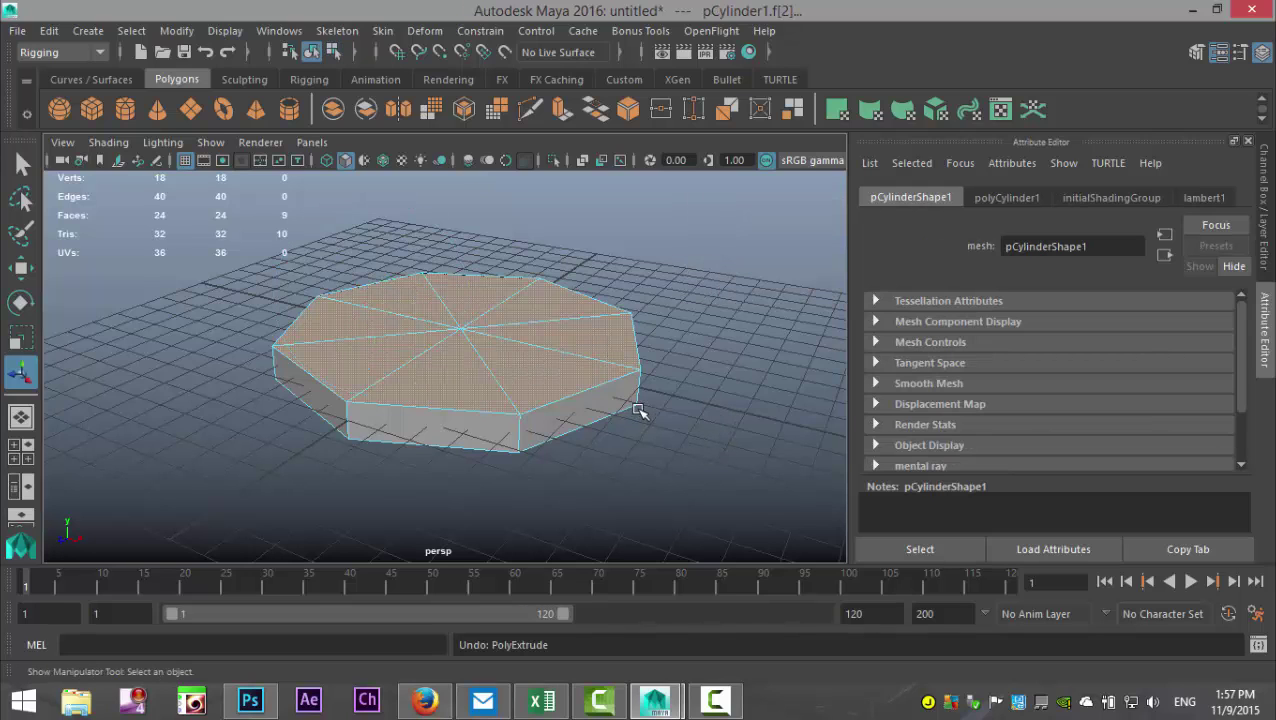
# - Scale the top cap faces down slightly for a bevelled rim, then reselect all top faces
pyautogui.press('r')
pyautogui.moveTo(461, 345); pyautogui.dragTo(434, 343)
pyautogui.click(570, 440)
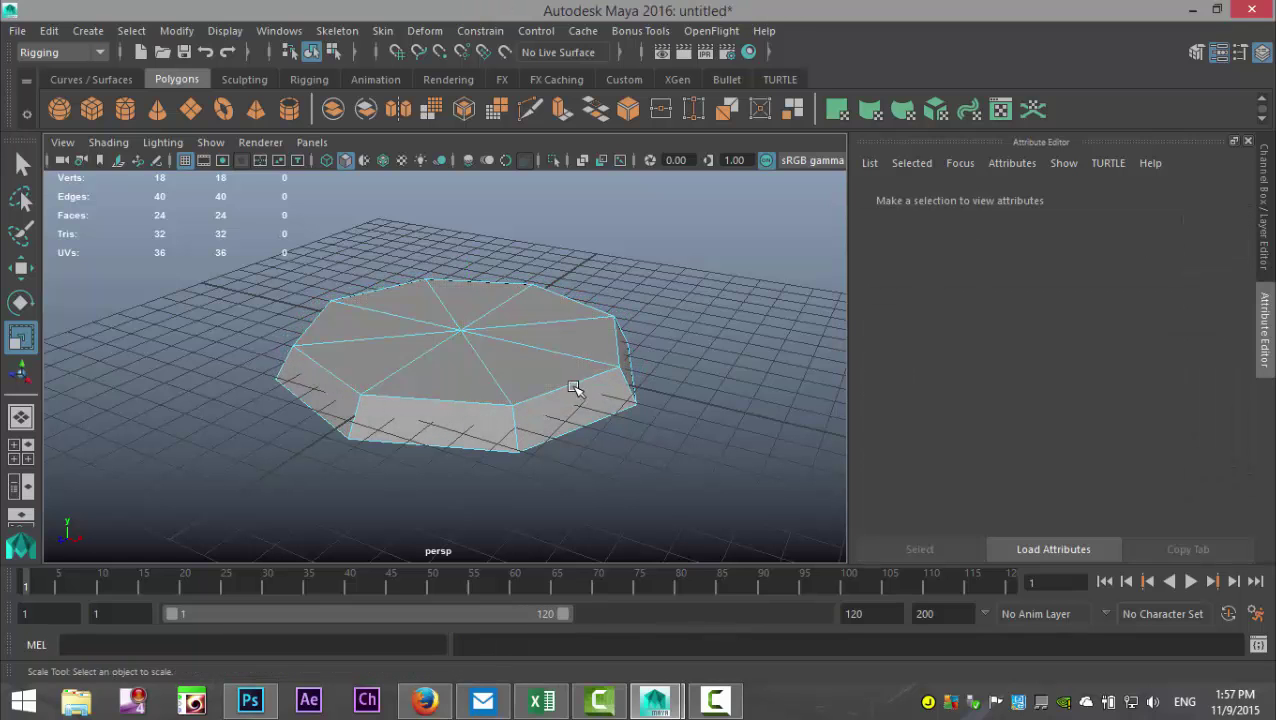
pyautogui.moveTo(532, 364); pyautogui.dragTo(530, 211, button='right')
pyautogui.click(537, 372)
pyautogui.keyDown('shift'); pyautogui.click(513, 299); pyautogui.keyUp('shift')
pyautogui.keyDown('shift'); pyautogui.click(427, 299); pyautogui.keyUp('shift')
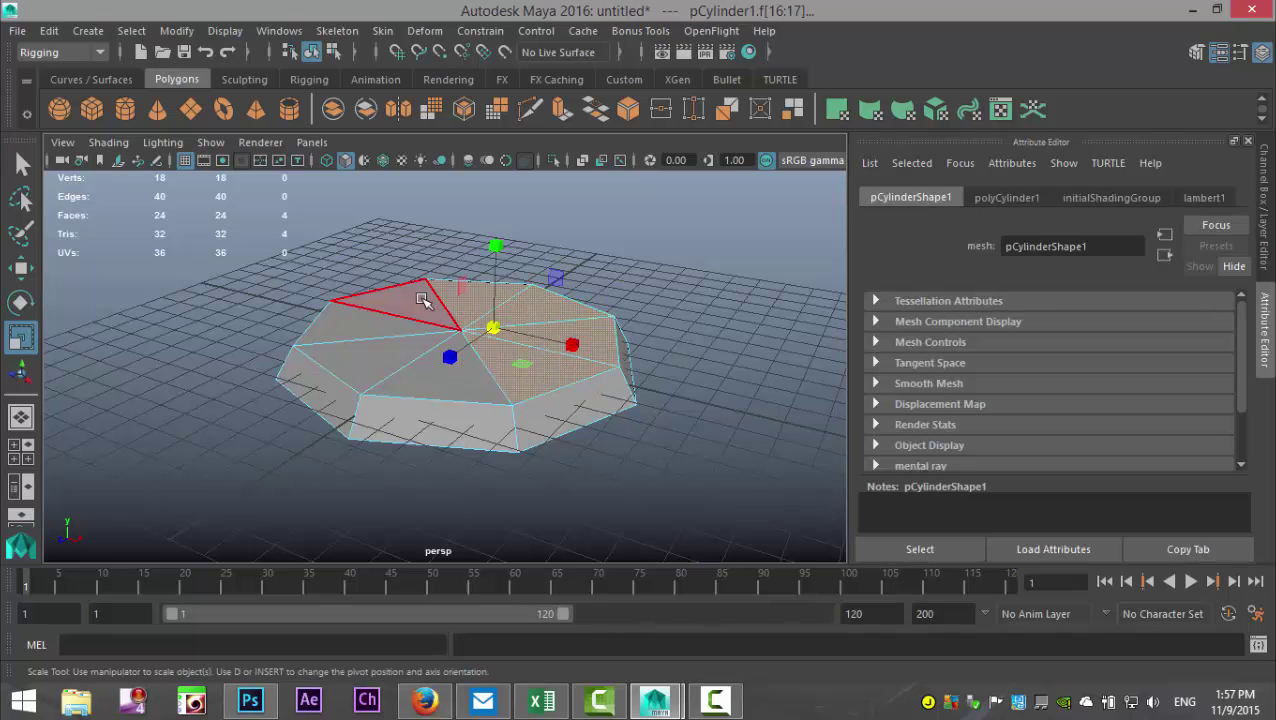
pyautogui.keyDown('shift'); pyautogui.click(390, 337); pyautogui.keyUp('shift')
pyautogui.keyDown('shift'); pyautogui.click(385, 368); pyautogui.keyUp('shift')
pyautogui.keyDown('shift'); pyautogui.click(455, 378); pyautogui.keyUp('shift')
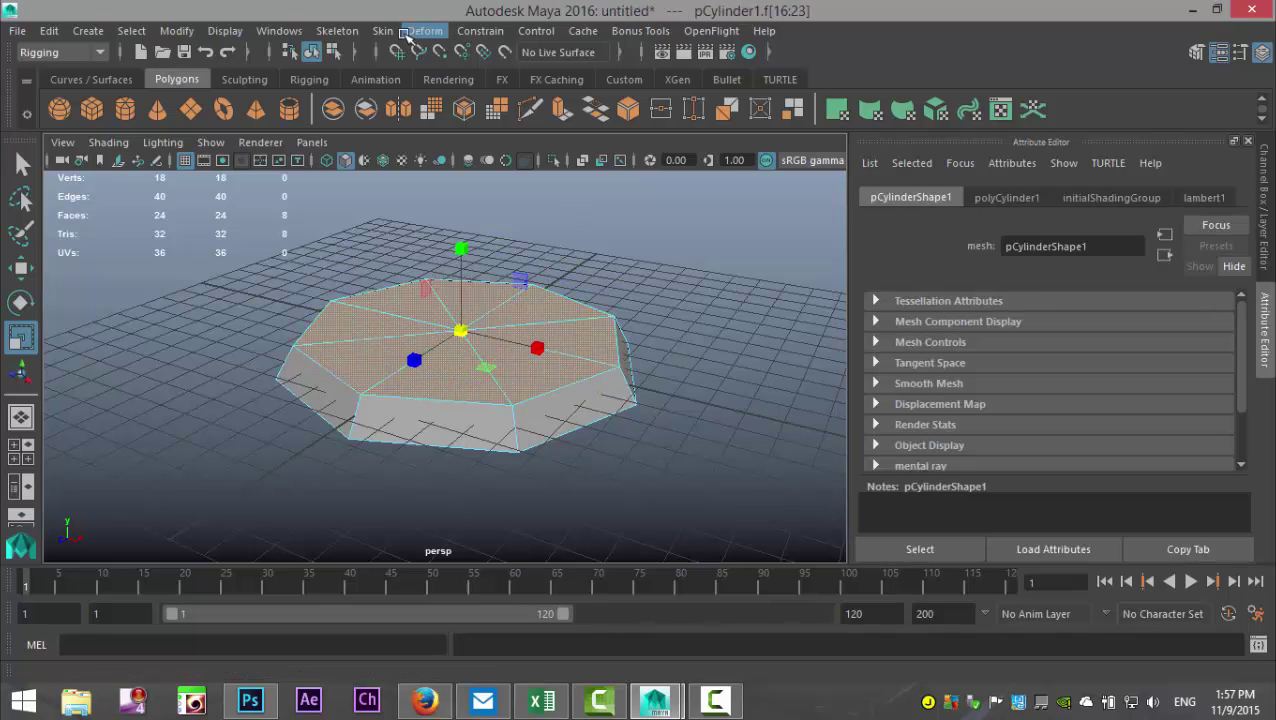
# - Extrude the top faces with thickness 0.2 and offset 1 via Edit Mesh > Extrude
pyautogui.click(60, 52)
pyautogui.click(46, 67)
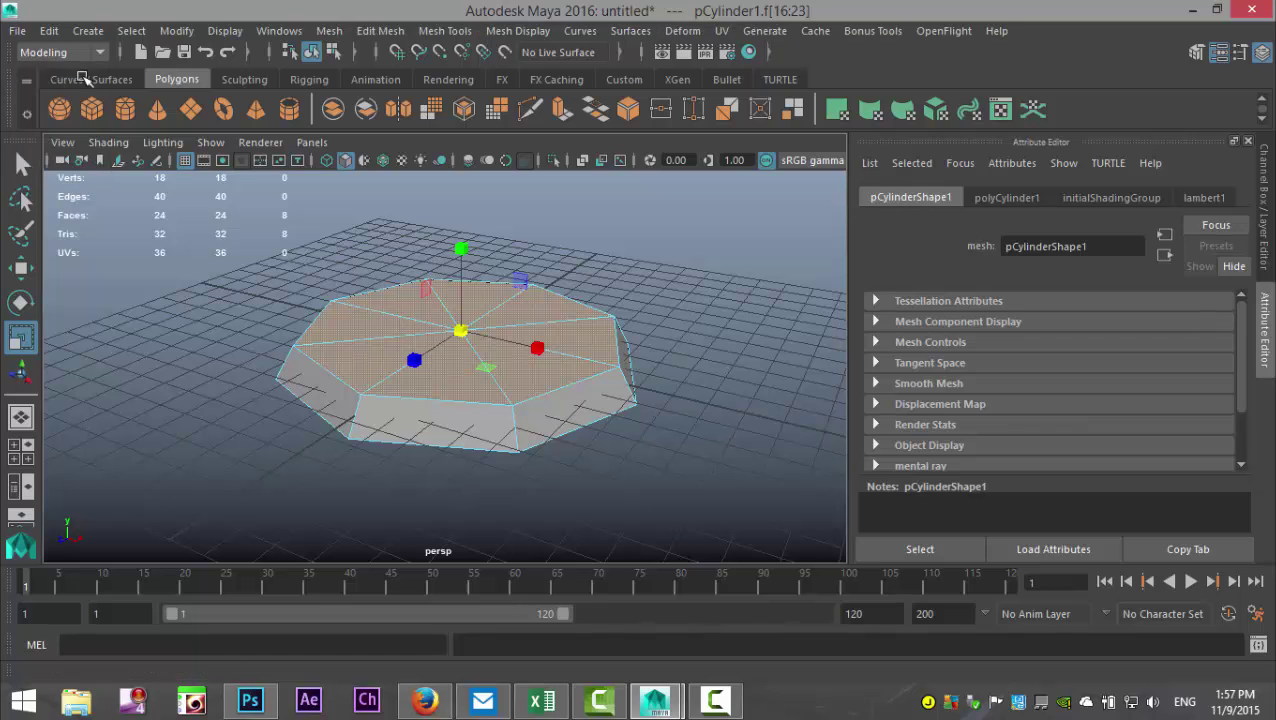
pyautogui.click(385, 30)
pyautogui.click(430, 191)
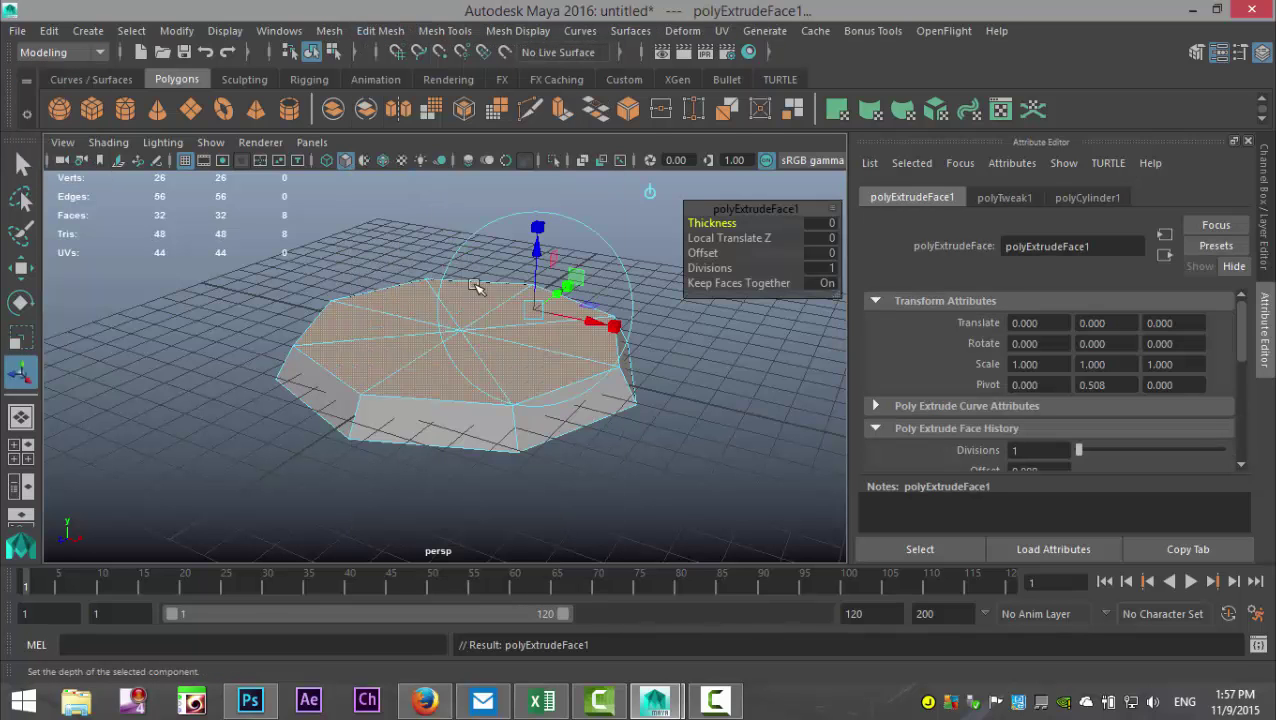
pyautogui.press('F3')
pyautogui.press('F6')
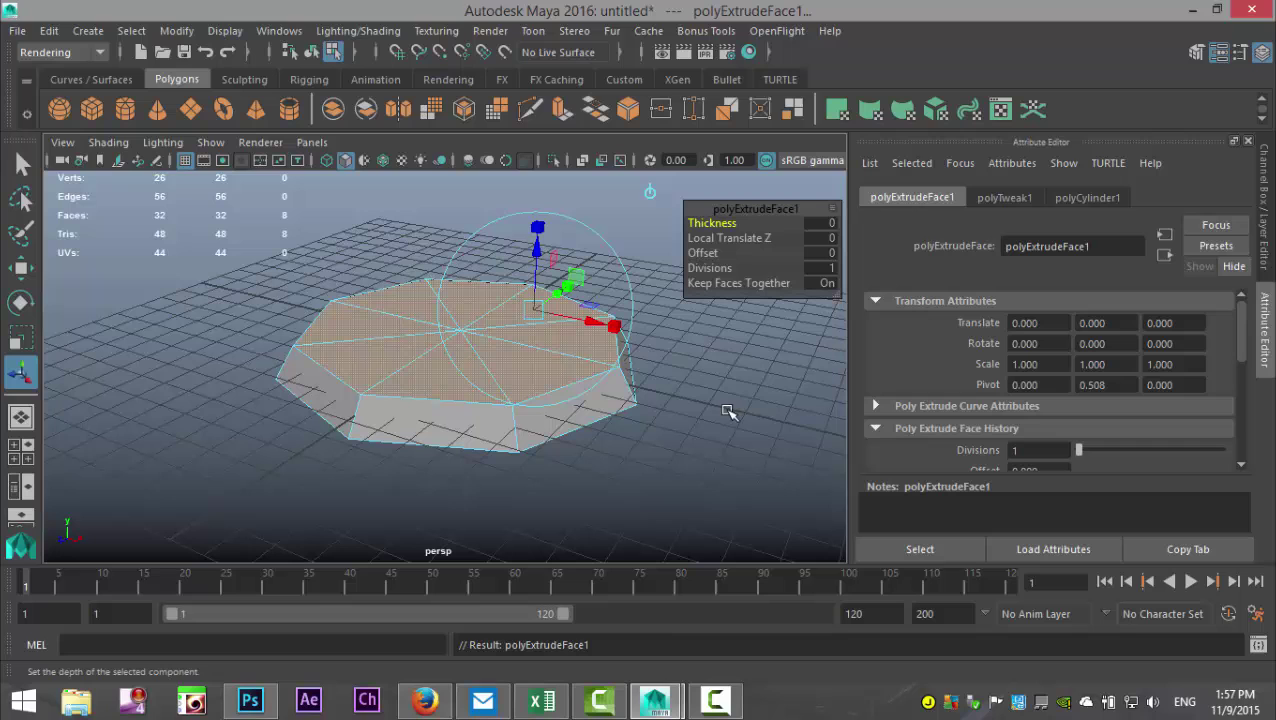
pyautogui.moveTo(731, 226); pyautogui.dragTo(730, 263)
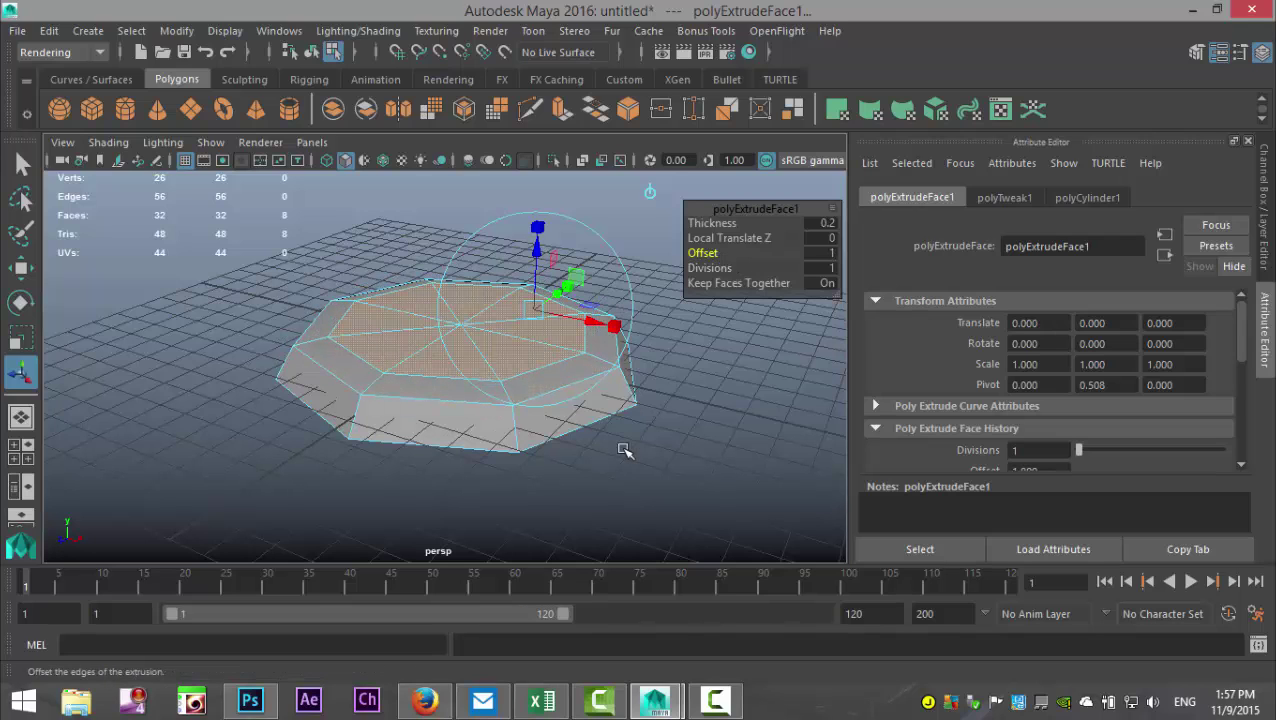
# - Extrude the top faces again and raise them 1.237 units into an upper tier
pyautogui.hotkey('ctrl', 'e')
pyautogui.press('w')
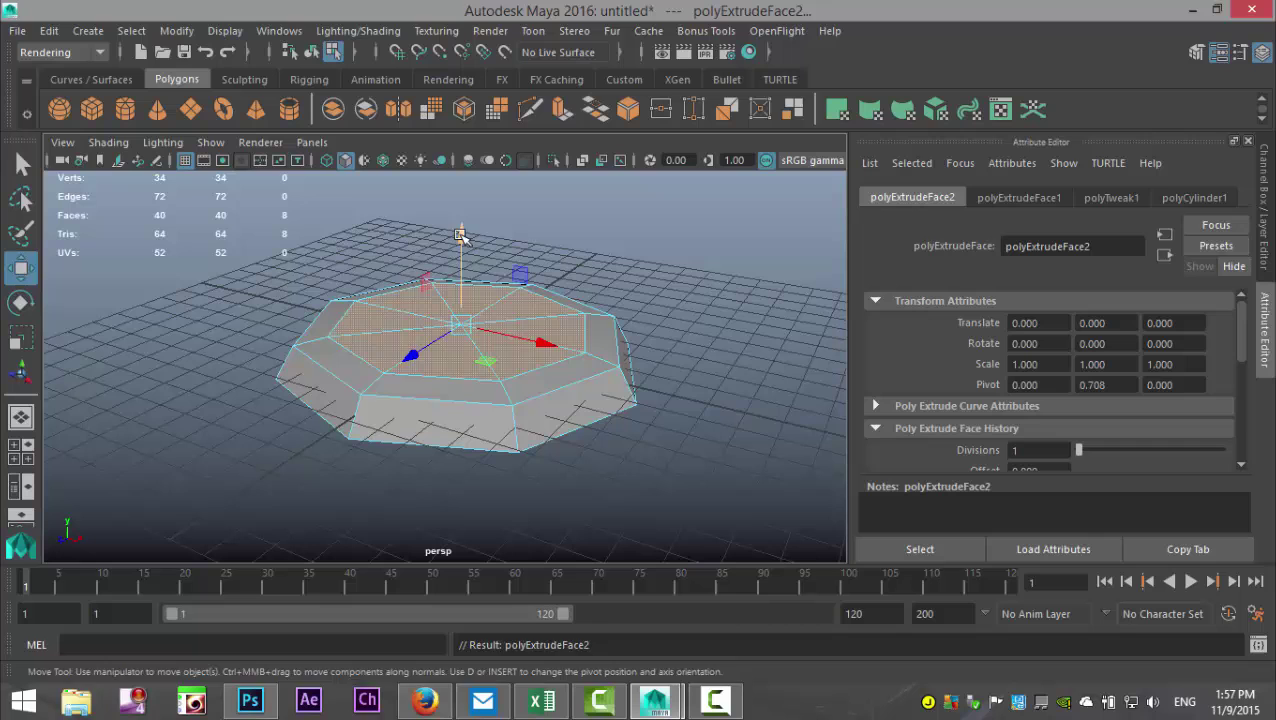
pyautogui.moveTo(460, 235); pyautogui.dragTo(472, 220)
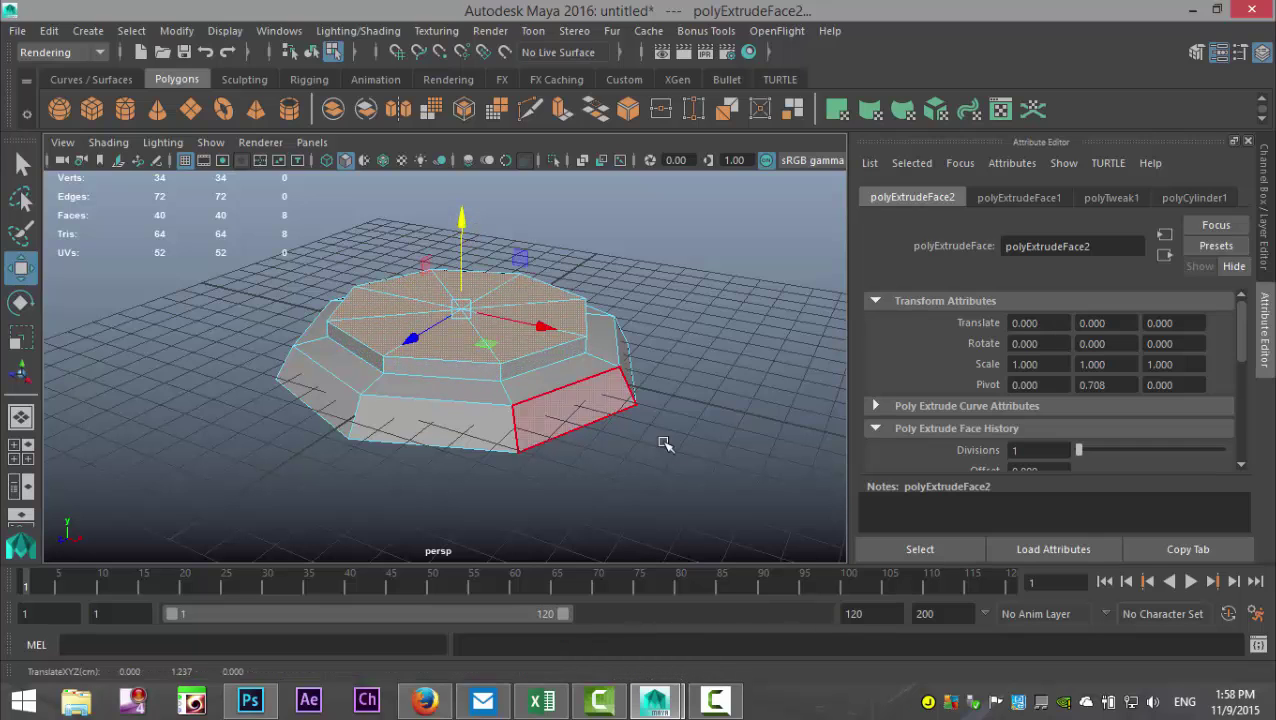
# - Create a polygon sphere, lift it above the base, and frame it; a trial enlargement is undone
pyautogui.click(686, 476)
pyautogui.scroll(-3, 680, 478)
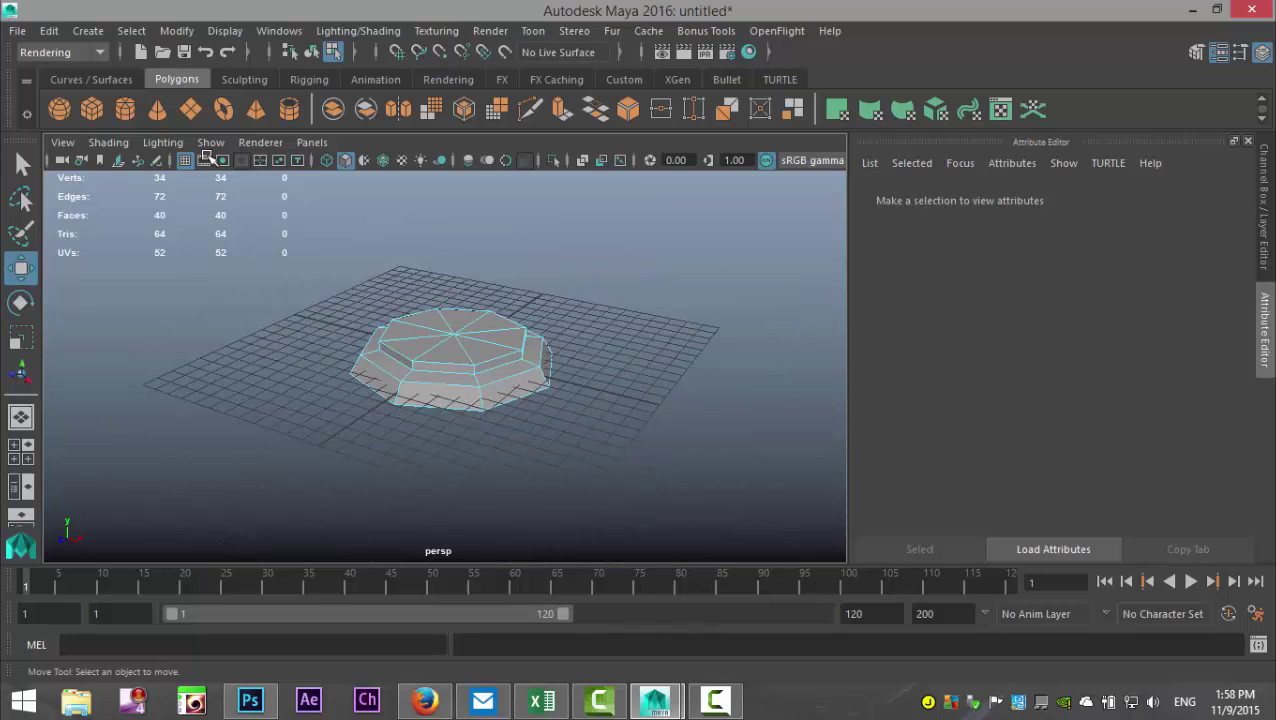
pyautogui.click(59, 108)
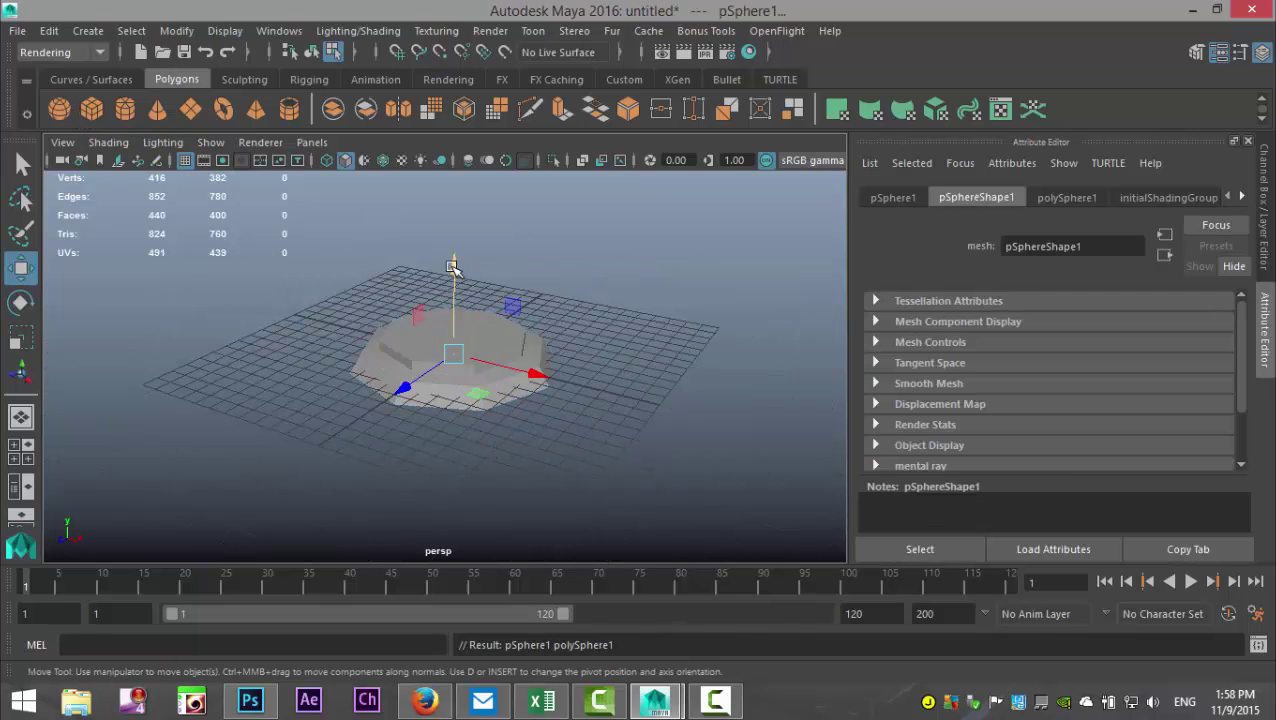
pyautogui.moveTo(453, 267); pyautogui.dragTo(456, 239)
pyautogui.press('f')
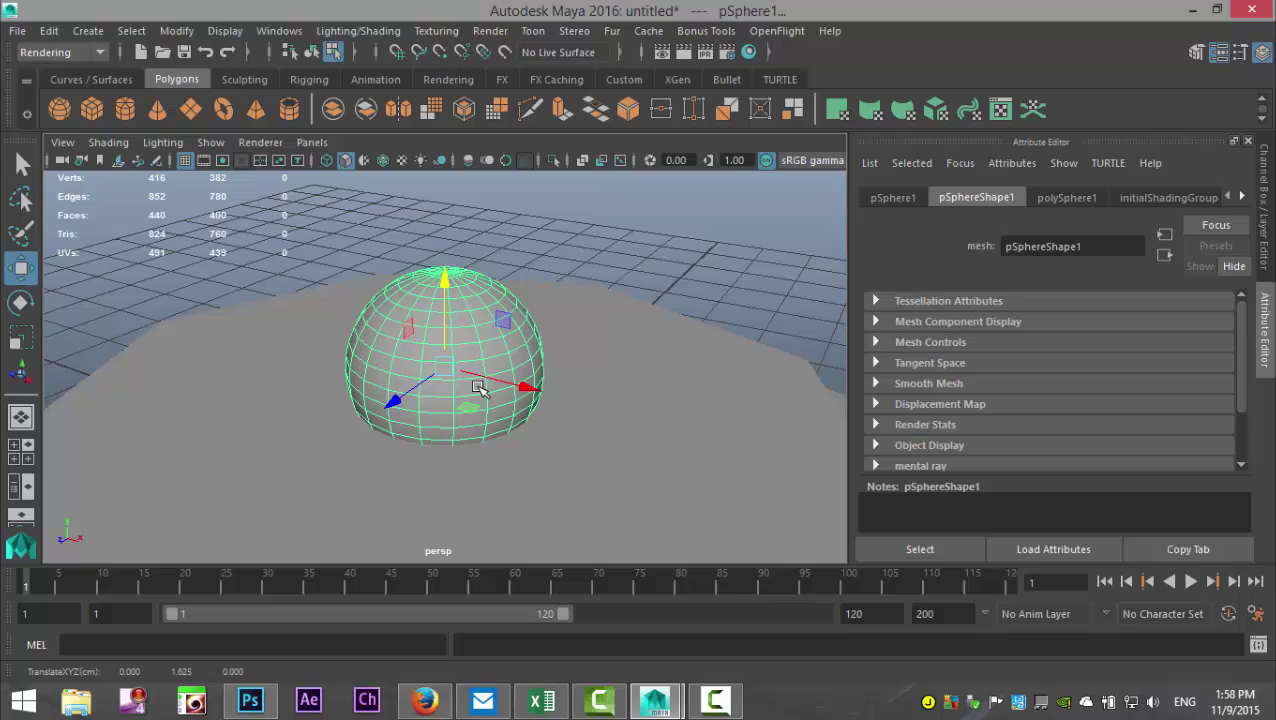
pyautogui.press('r')
pyautogui.moveTo(444, 365); pyautogui.dragTo(686, 411)
pyautogui.hotkey('ctrl', 'z')
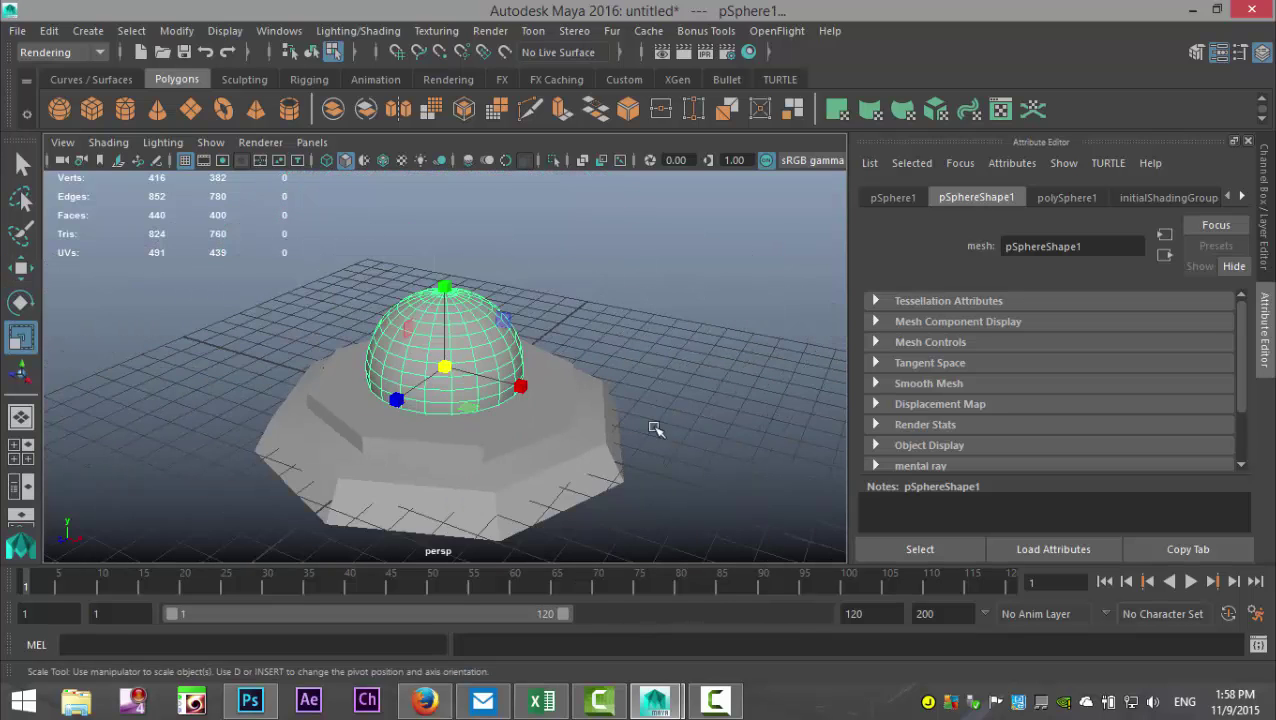
# - Lower the sphere so it sits half-sunk in the base's upper tier, then orbit to inspect
pyautogui.keyDown('alt'); pyautogui.moveTo(501, 514); pyautogui.dragTo(541, 493); pyautogui.keyUp('alt')
pyautogui.press('w')
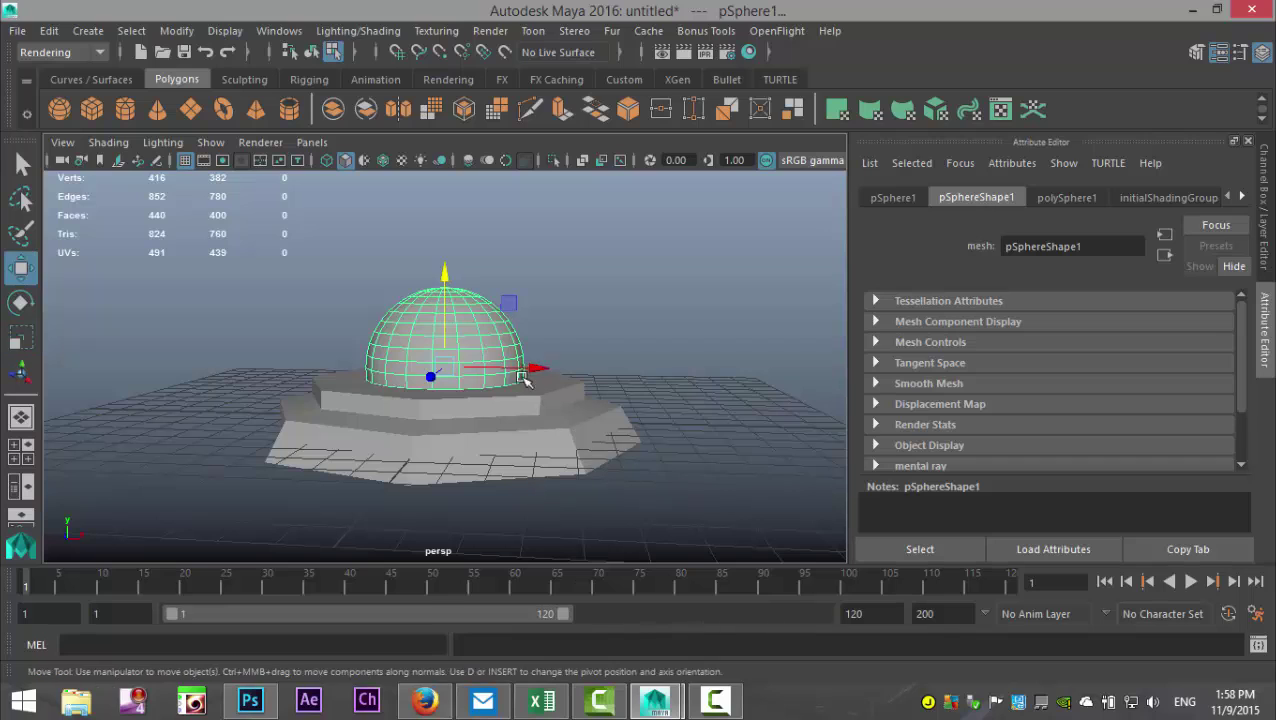
pyautogui.moveTo(449, 290); pyautogui.dragTo(448, 292)
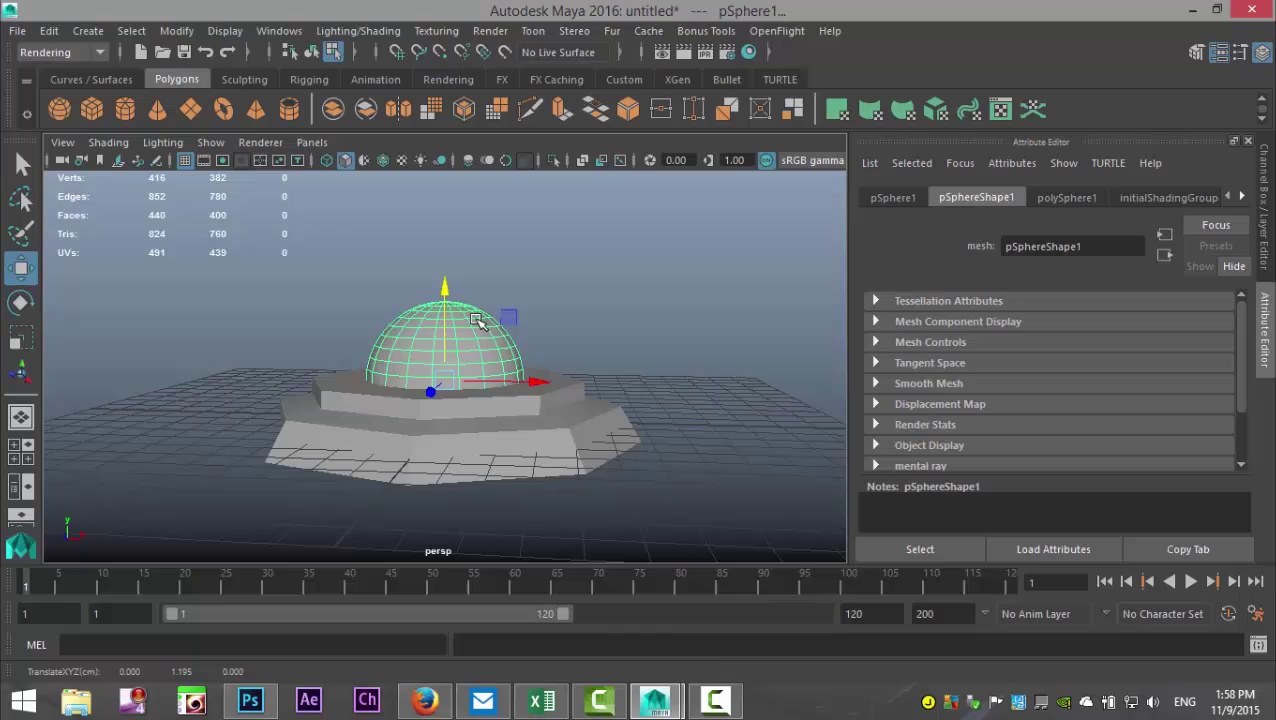
pyautogui.scroll(-4, 224, 389)
pyautogui.keyDown('alt'); pyautogui.moveTo(333, 412); pyautogui.dragTo(618, 379); pyautogui.keyUp('alt')
pyautogui.scroll(4, 628, 410)
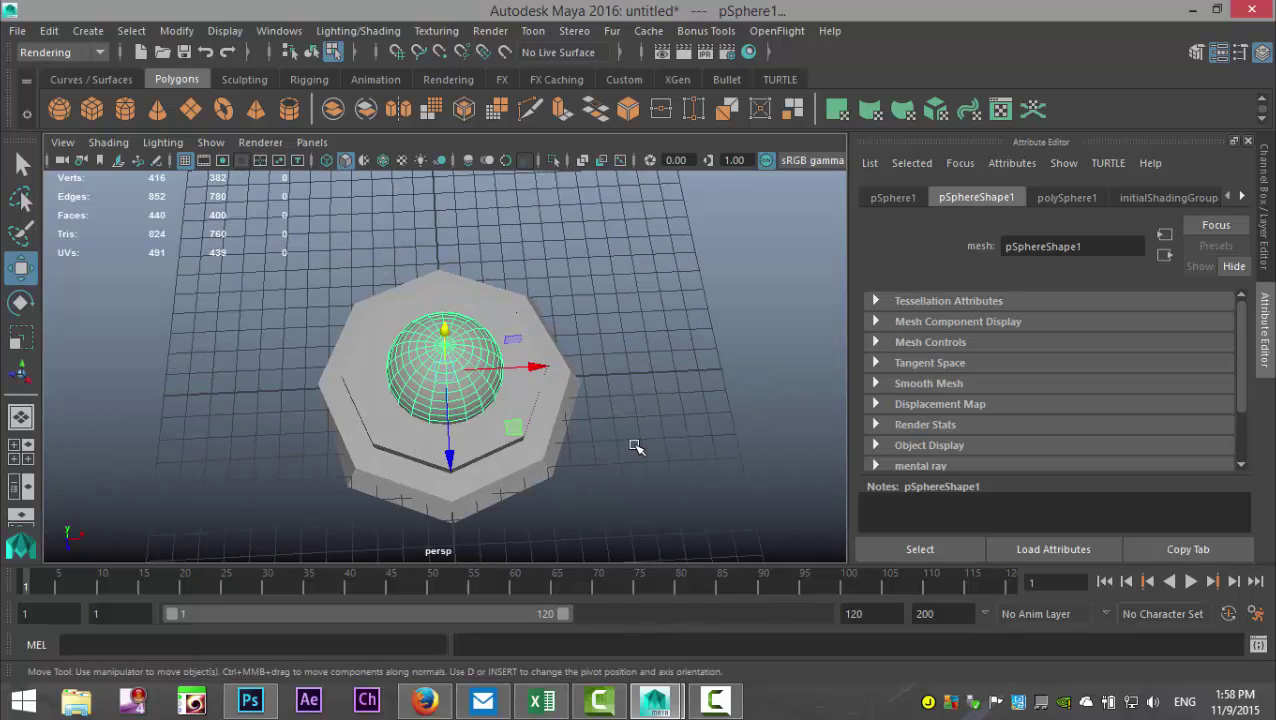
pyautogui.keyDown('alt'); pyautogui.moveTo(638, 444); pyautogui.dragTo(578, 418); pyautogui.keyUp('alt')
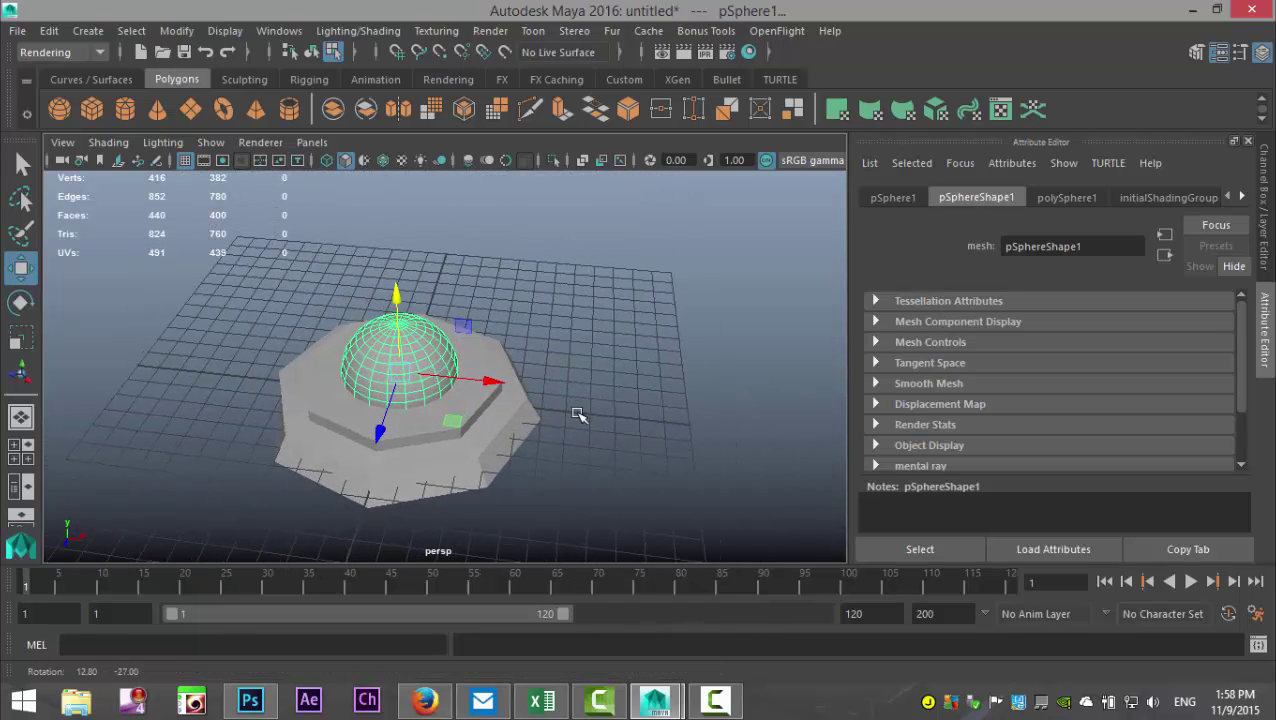
# - Create a second cylinder above the dome and set its Rotate Z to -90
pyautogui.click(127, 109)
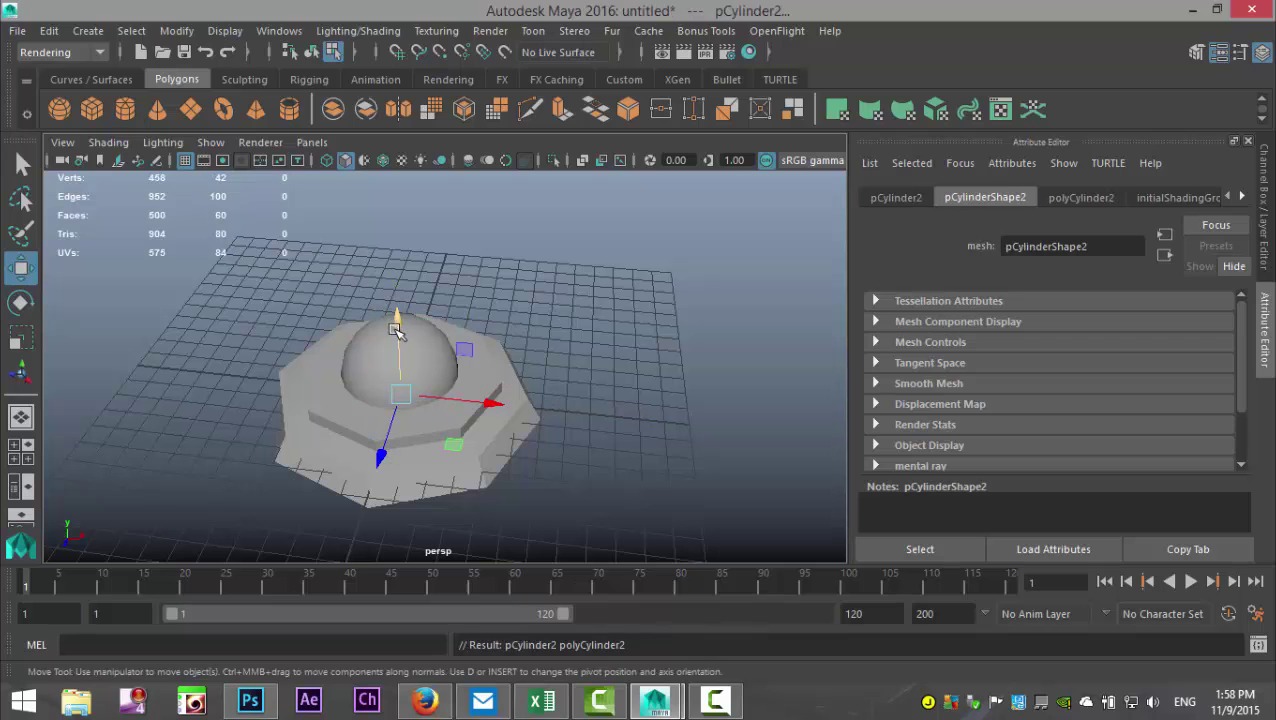
pyautogui.moveTo(396, 330); pyautogui.dragTo(394, 195)
pyautogui.press('e')
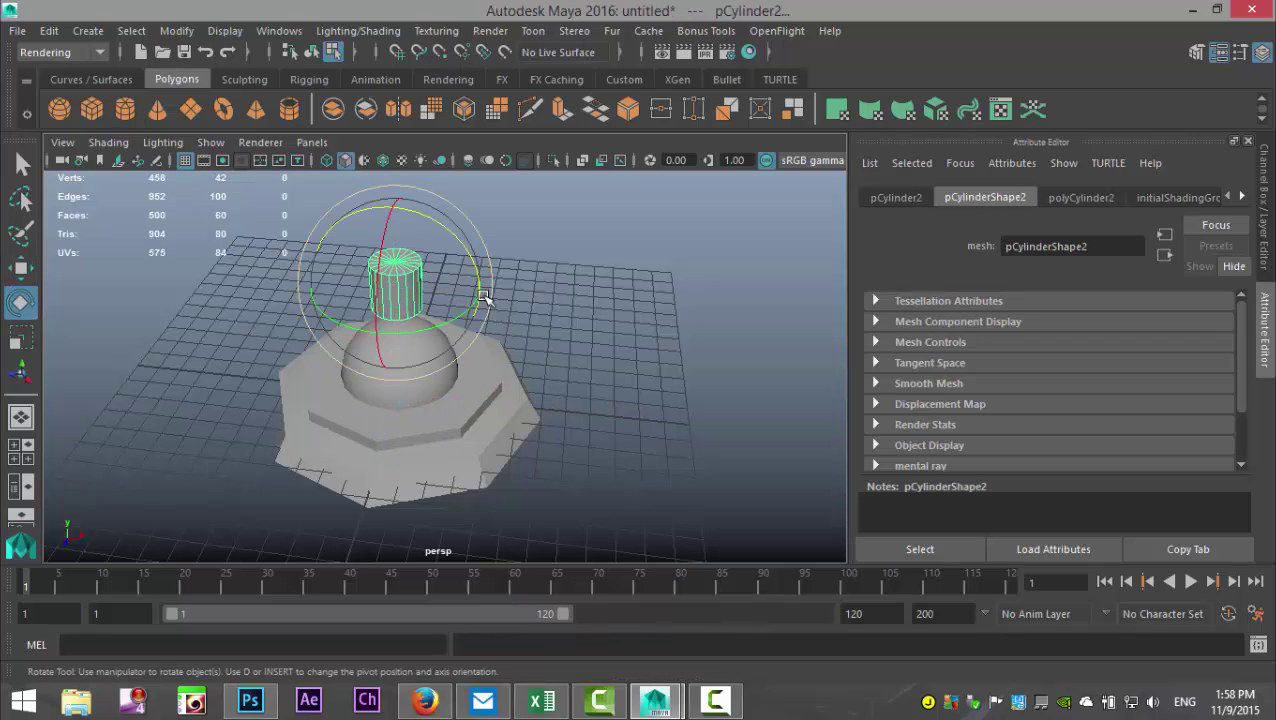
pyautogui.moveTo(484, 297); pyautogui.dragTo(511, 324)
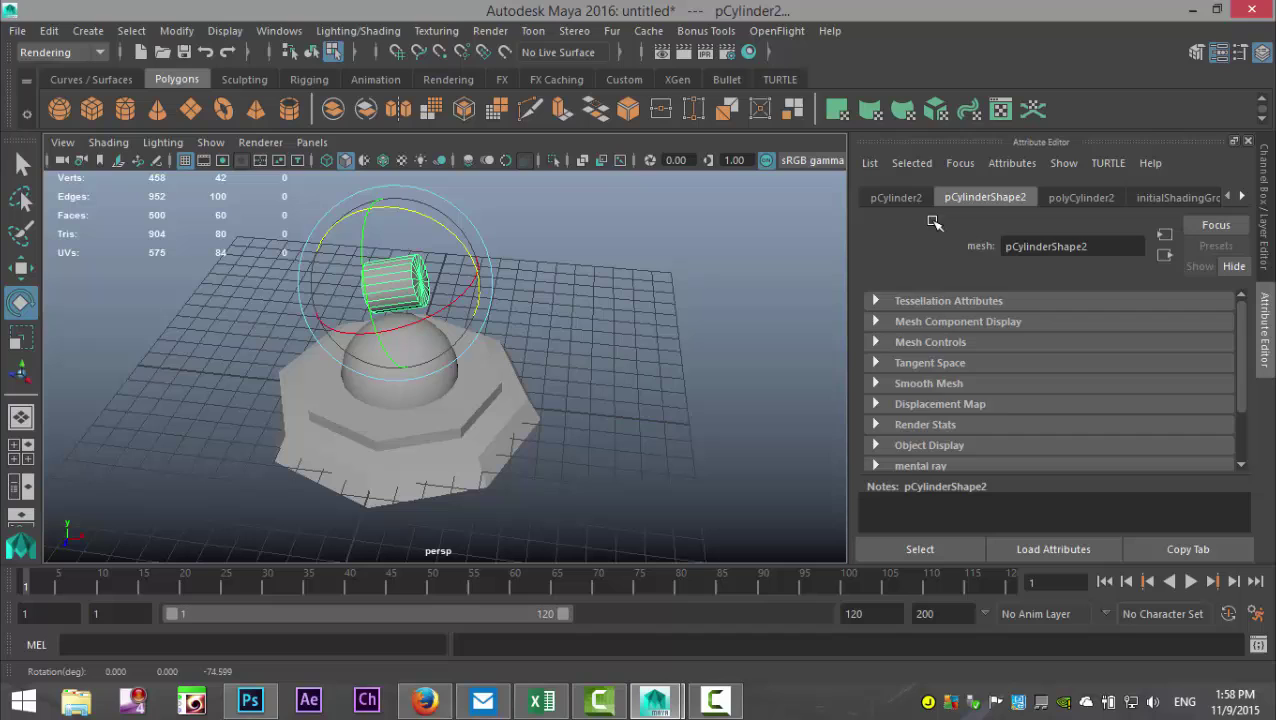
pyautogui.click(905, 198)
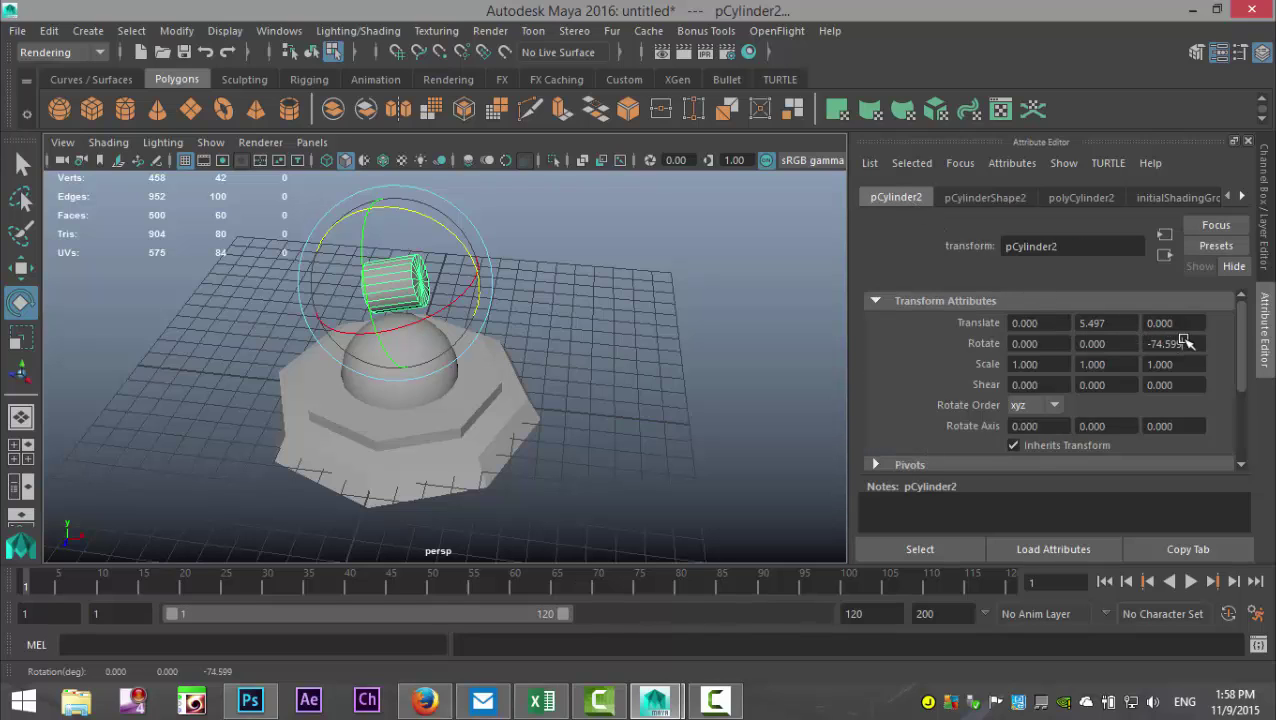
pyautogui.write('-90')
pyautogui.press('Return')
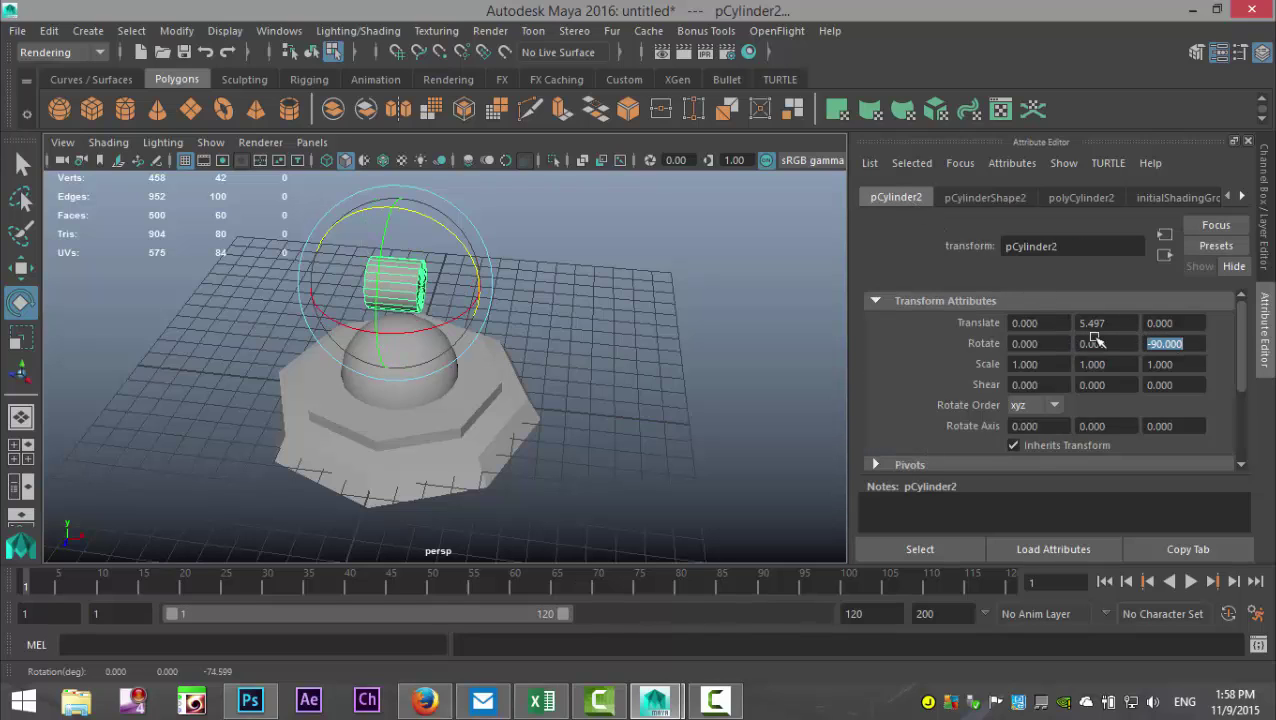
# - Reselect the cylinder as an object and stretch it lengthwise to Y scale 5.612
pyautogui.click(670, 338)
pyautogui.keyDown('alt'); pyautogui.moveTo(644, 350); pyautogui.dragTo(610, 360); pyautogui.keyUp('alt')
pyautogui.click(386, 276)
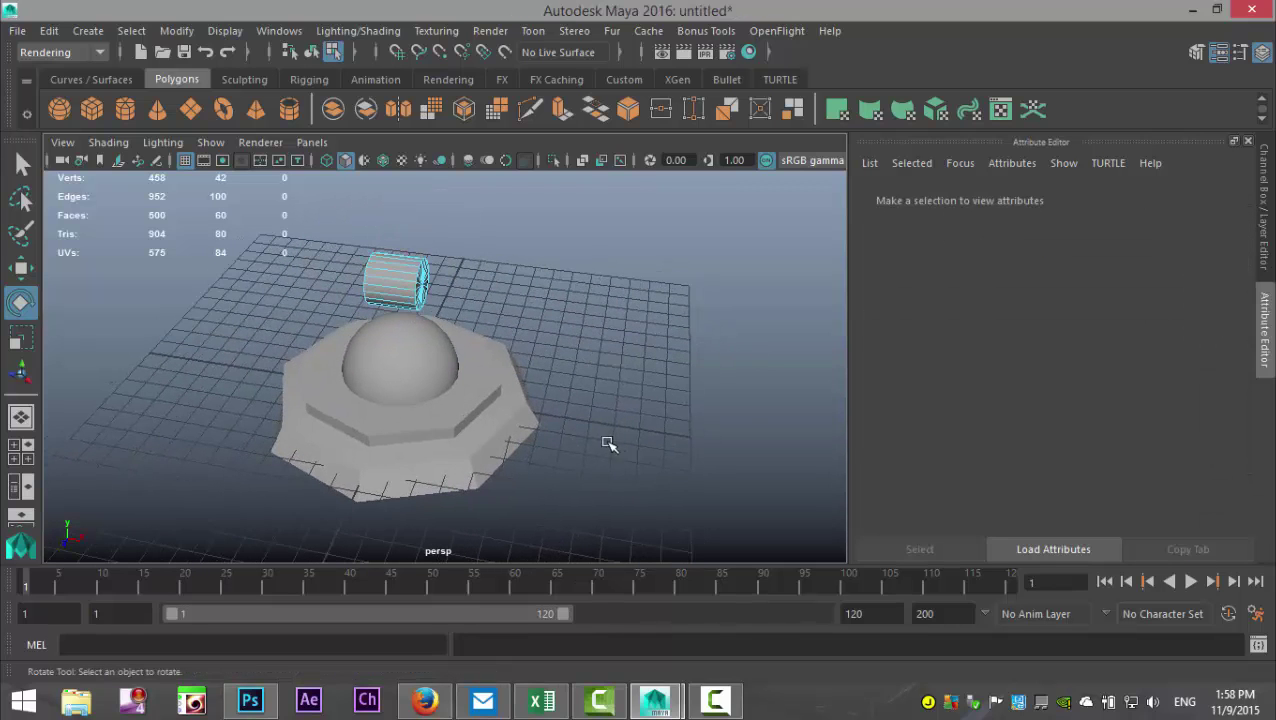
pyautogui.moveTo(422, 310); pyautogui.dragTo(513, 128, button='right')
pyautogui.click(410, 282)
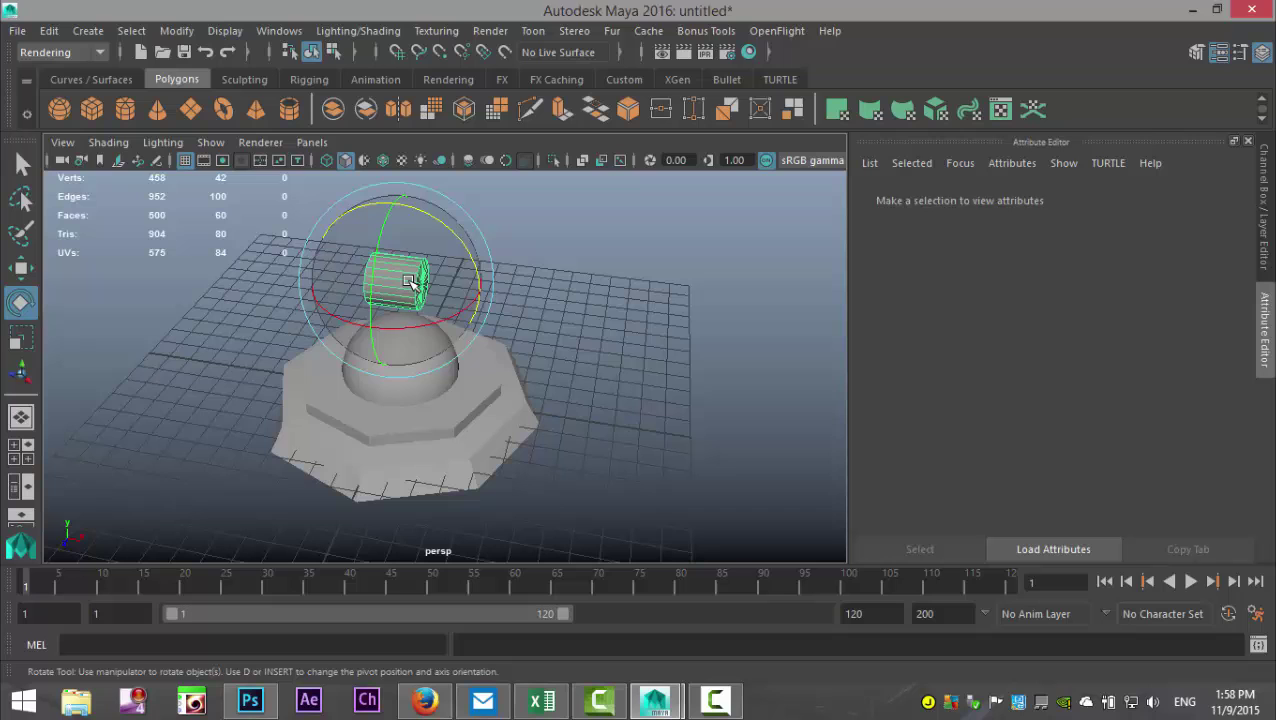
pyautogui.press('r')
pyautogui.moveTo(481, 294); pyautogui.dragTo(843, 353)
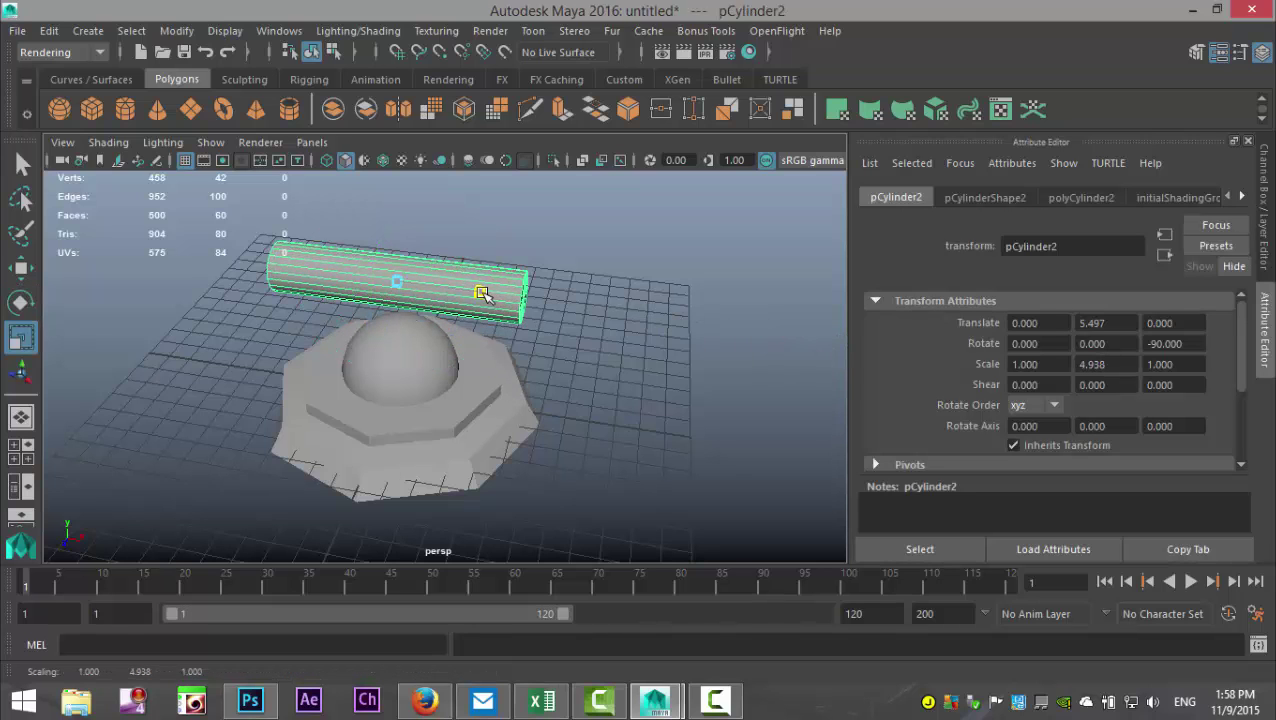
pyautogui.moveTo(482, 292); pyautogui.dragTo(494, 291)
# - Reframe the view on the barrel and switch to the Modeling menu set
pyautogui.keyDown('alt'); pyautogui.moveTo(551, 373); pyautogui.dragTo(601, 407); pyautogui.keyUp('alt')
pyautogui.keyDown('alt'); pyautogui.moveTo(601, 407); pyautogui.dragTo(733, 421, button='right'); pyautogui.keyUp('alt')
pyautogui.keyDown('alt'); pyautogui.moveTo(733, 421); pyautogui.dragTo(748, 415, button='middle'); pyautogui.keyUp('alt')
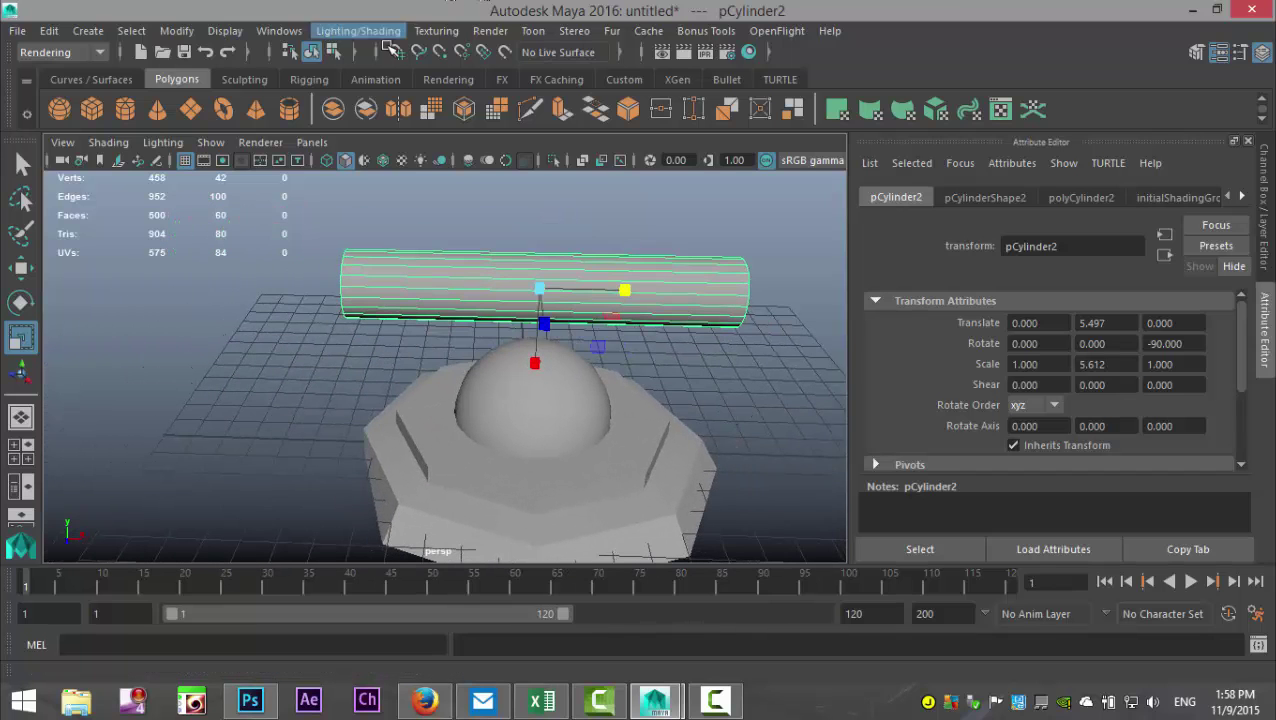
pyautogui.click(58, 52)
pyautogui.click(60, 73)
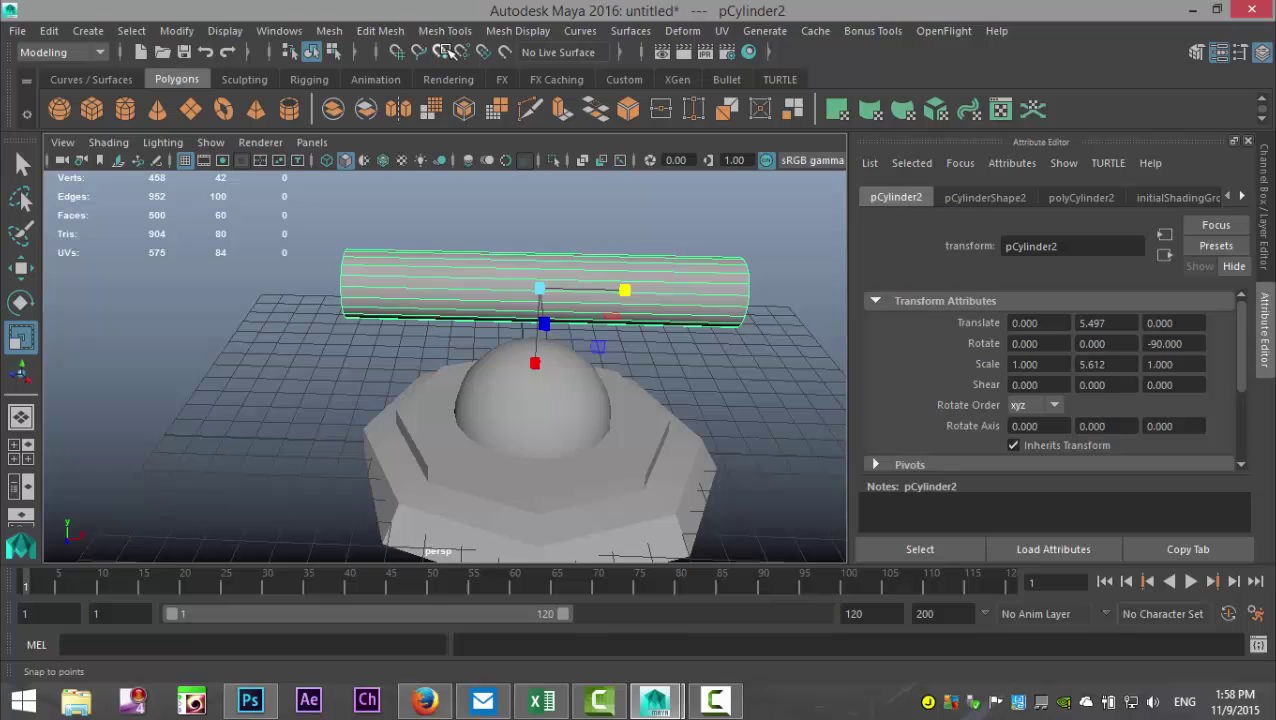
# - Try Insert Edge Loop on the barrel, producing eight even loops, then undo them
pyautogui.click(390, 31)
pyautogui.moveTo(452, 33)
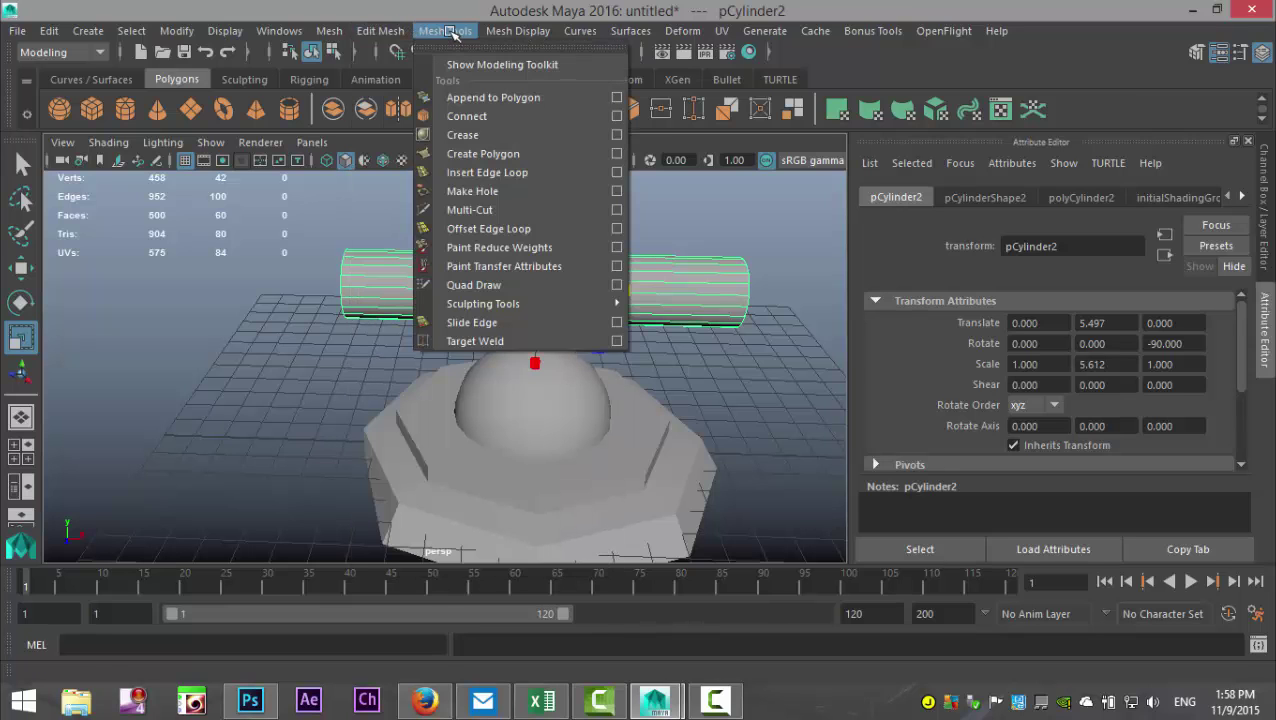
pyautogui.click(513, 172)
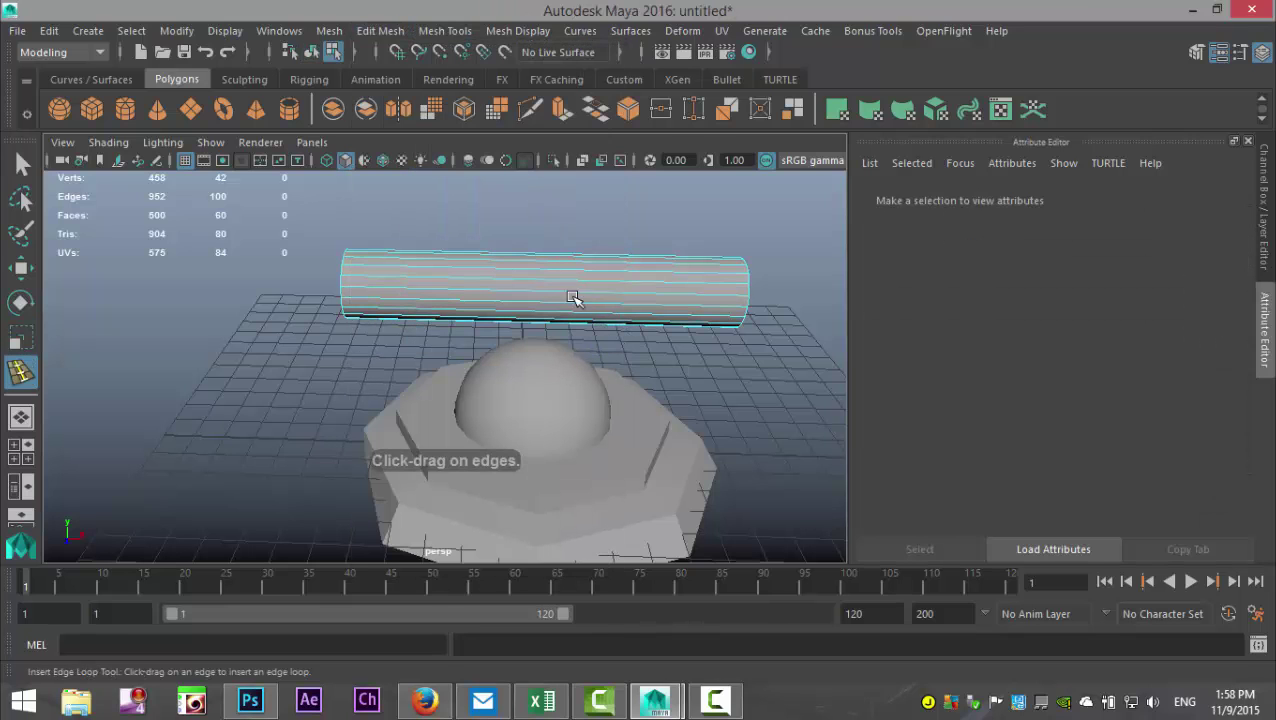
pyautogui.click(556, 285)
pyautogui.moveTo(556, 285); pyautogui.dragTo(558, 302)
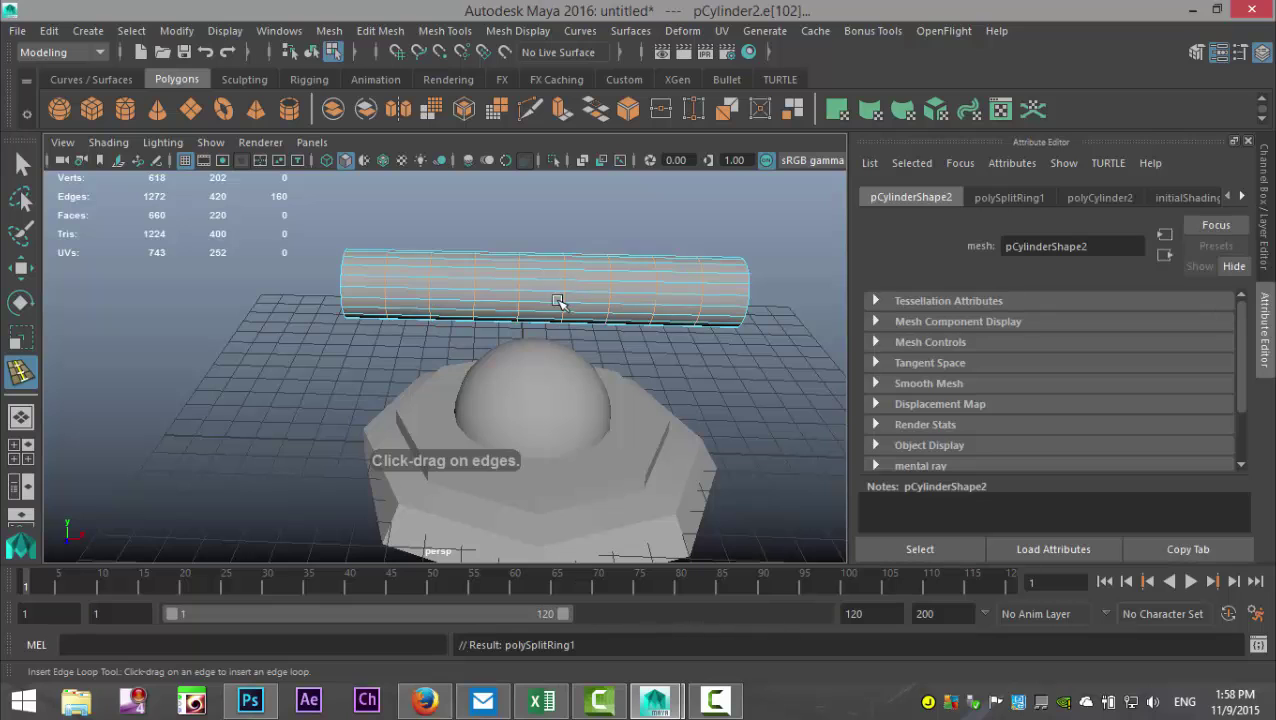
pyautogui.hotkey('ctrl', 'z')
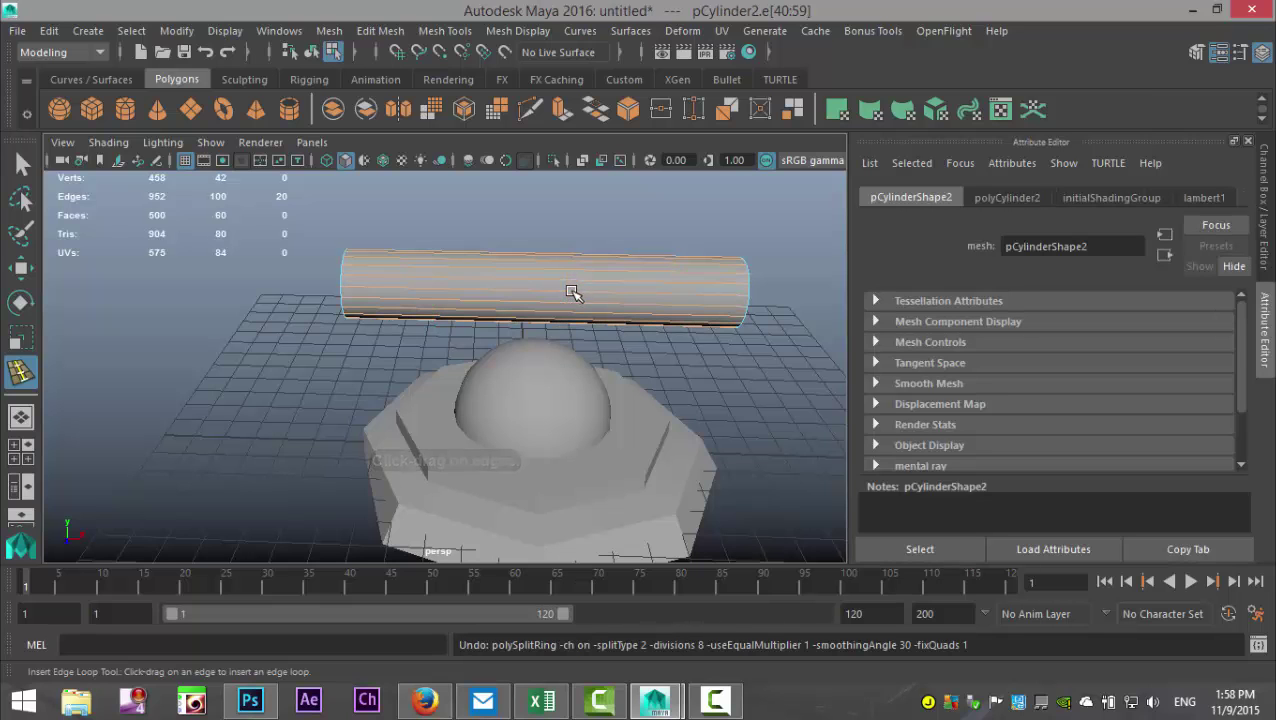
# - Set Insert Edge Loop to Equal distance from edge and add loops near the right end and middle
pyautogui.click(445, 31)
pyautogui.click(616, 172)
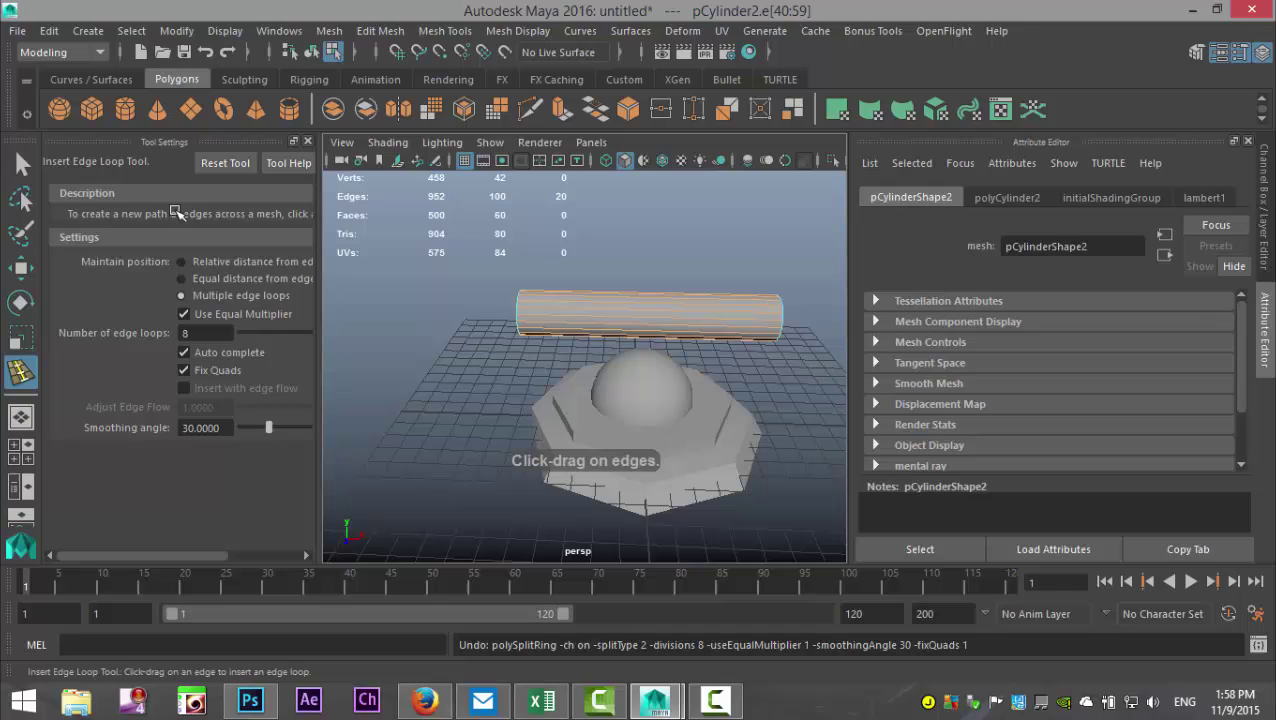
pyautogui.click(182, 279)
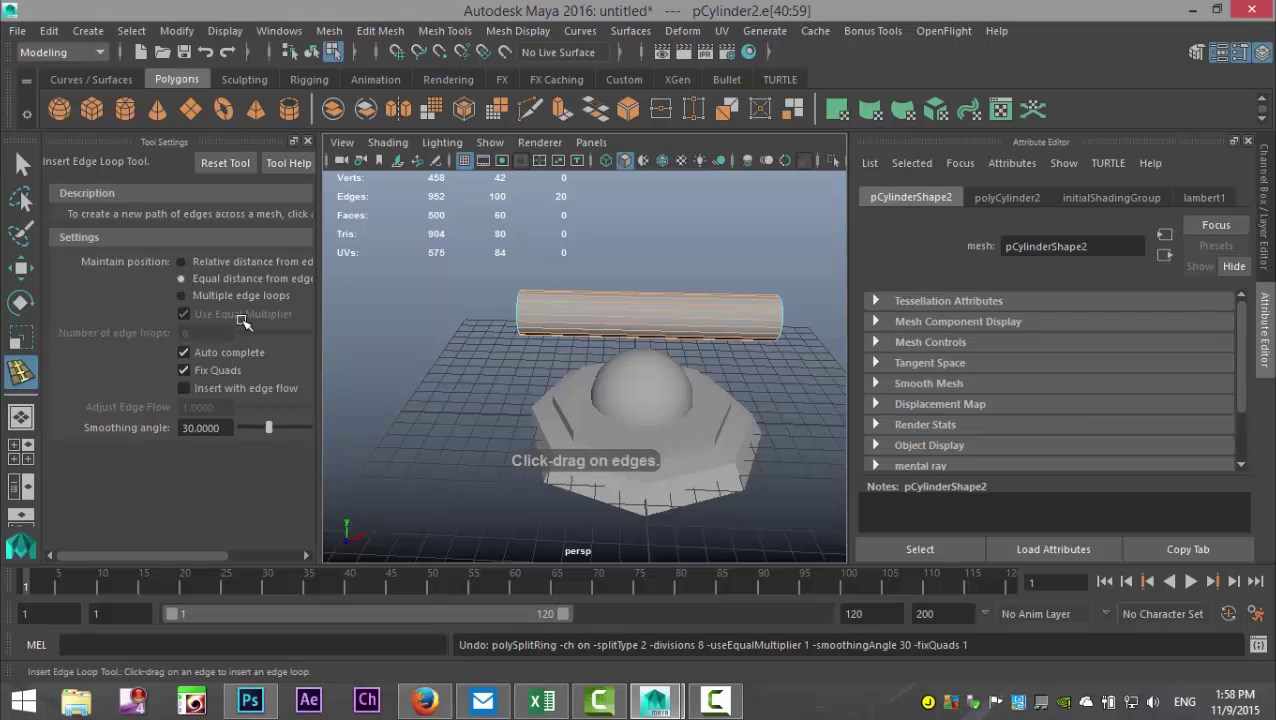
pyautogui.click(716, 318)
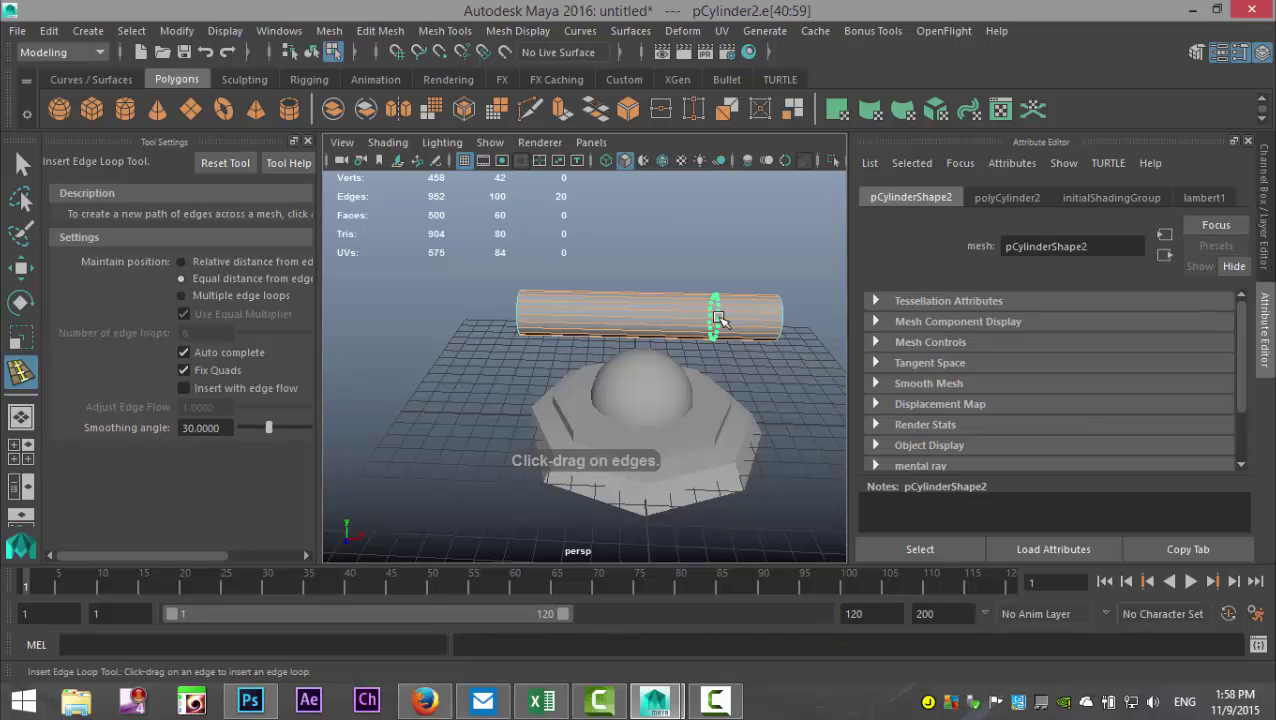
pyautogui.click(617, 315)
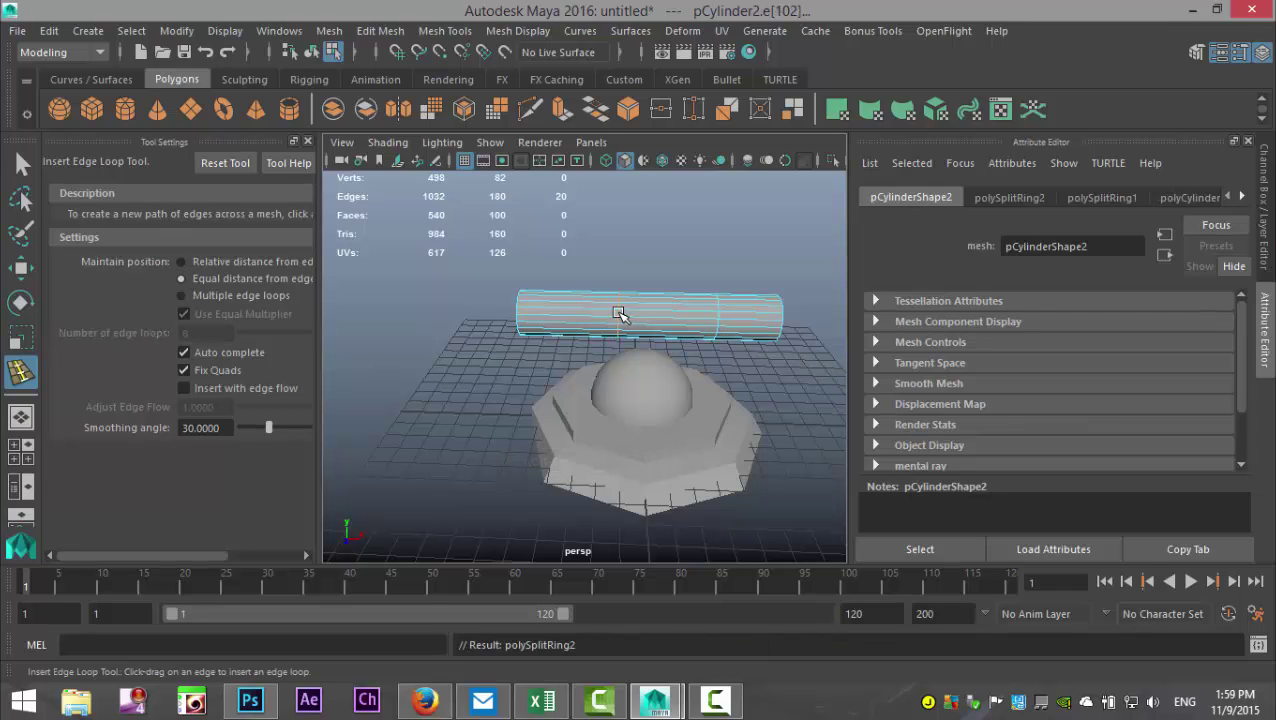
# - Close tool settings, return to selection, and select faces on the barrel's middle section
pyautogui.click(309, 141)
pyautogui.scroll(3, 427, 325)
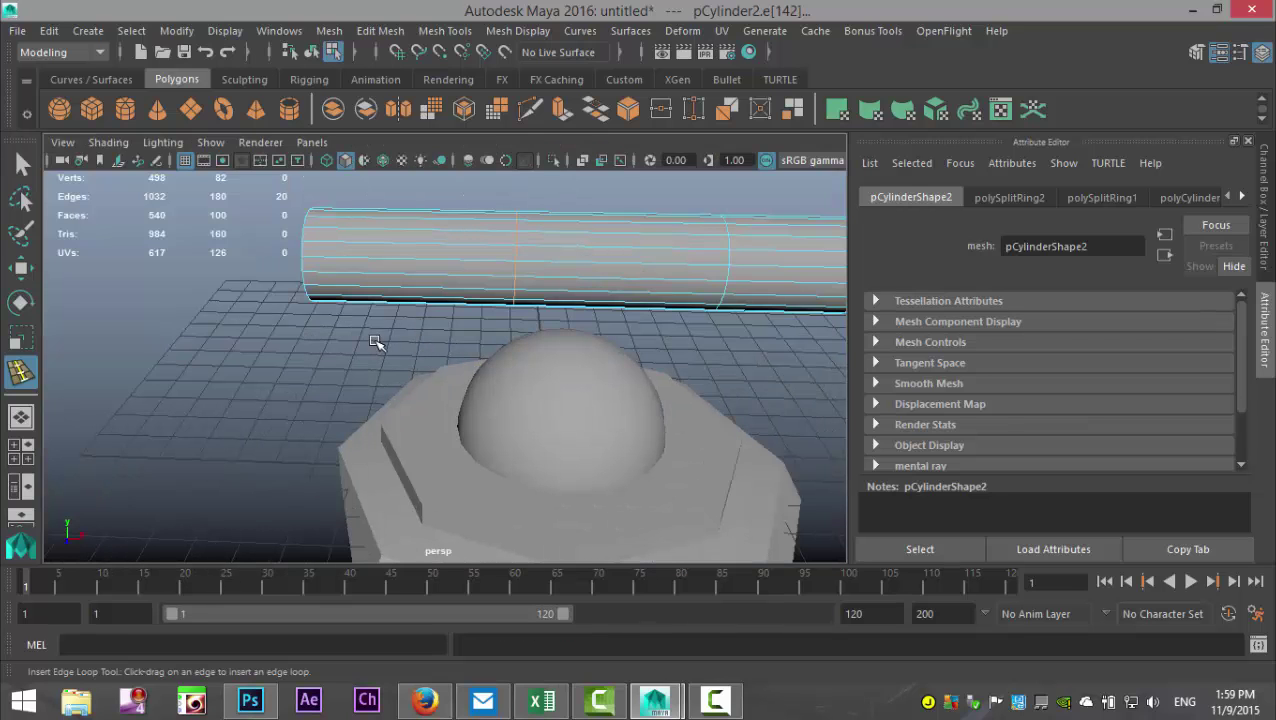
pyautogui.press('q')
pyautogui.scroll(-3, 384, 342)
pyautogui.scroll(1, 396, 345)
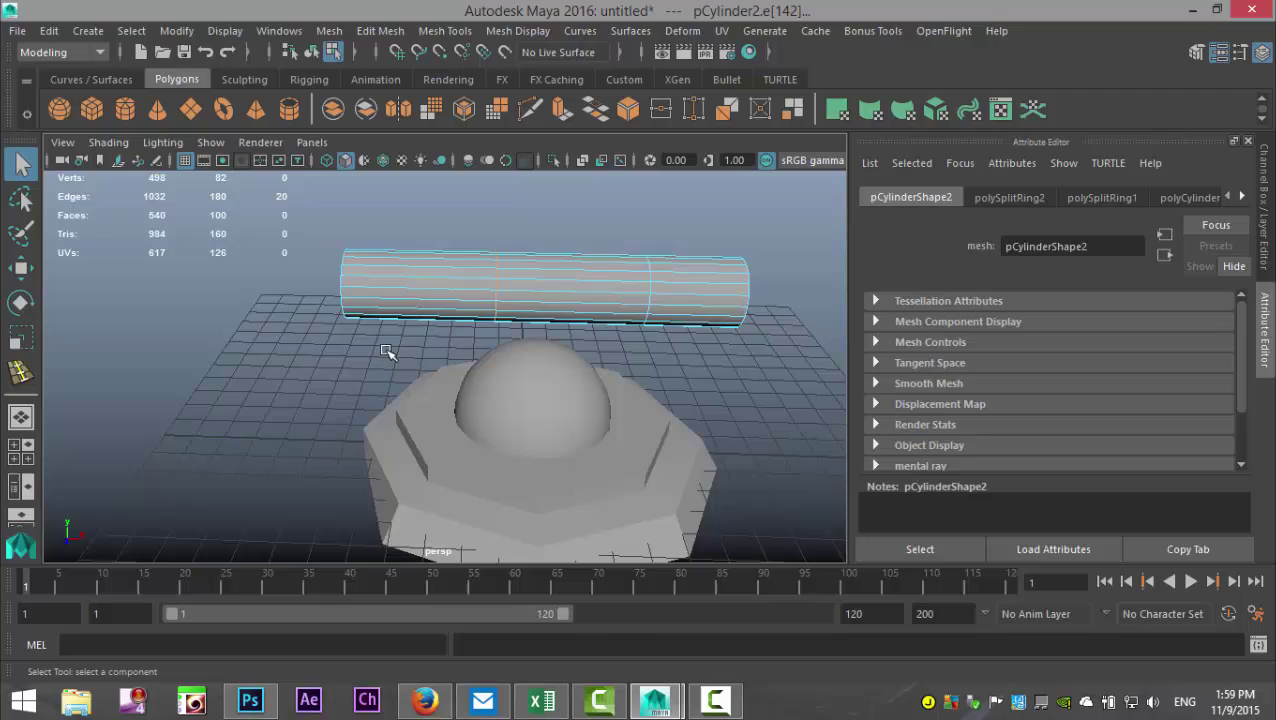
pyautogui.keyDown('alt'); pyautogui.moveTo(390, 353); pyautogui.dragTo(455, 370); pyautogui.keyUp('alt')
pyautogui.moveTo(487, 290); pyautogui.dragTo(485, 222, button='right')
pyautogui.moveTo(467, 267); pyautogui.dragTo(479, 305)
# - Add the left section's faces, extrude the rear faces, and scale them outward to thicken them
pyautogui.moveTo(498, 358); pyautogui.dragTo(498, 358)
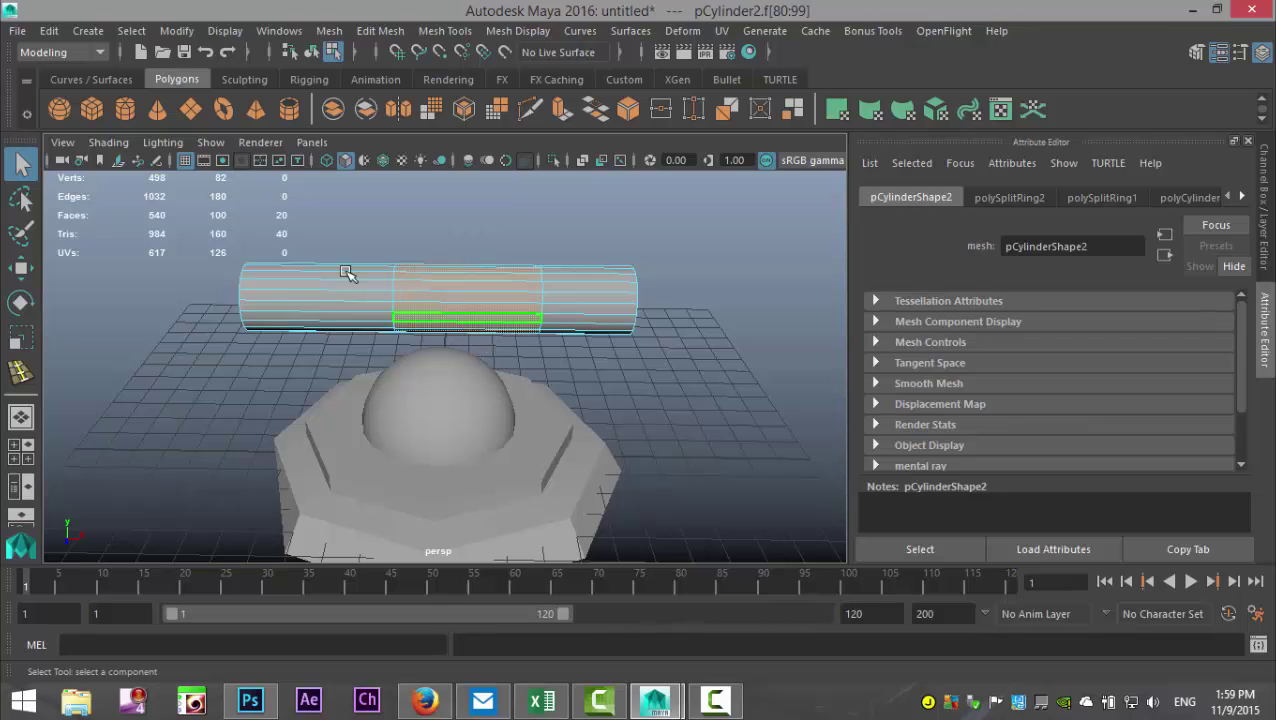
pyautogui.keyDown('shift'); pyautogui.moveTo(316, 250); pyautogui.dragTo(322, 370); pyautogui.keyUp('shift')
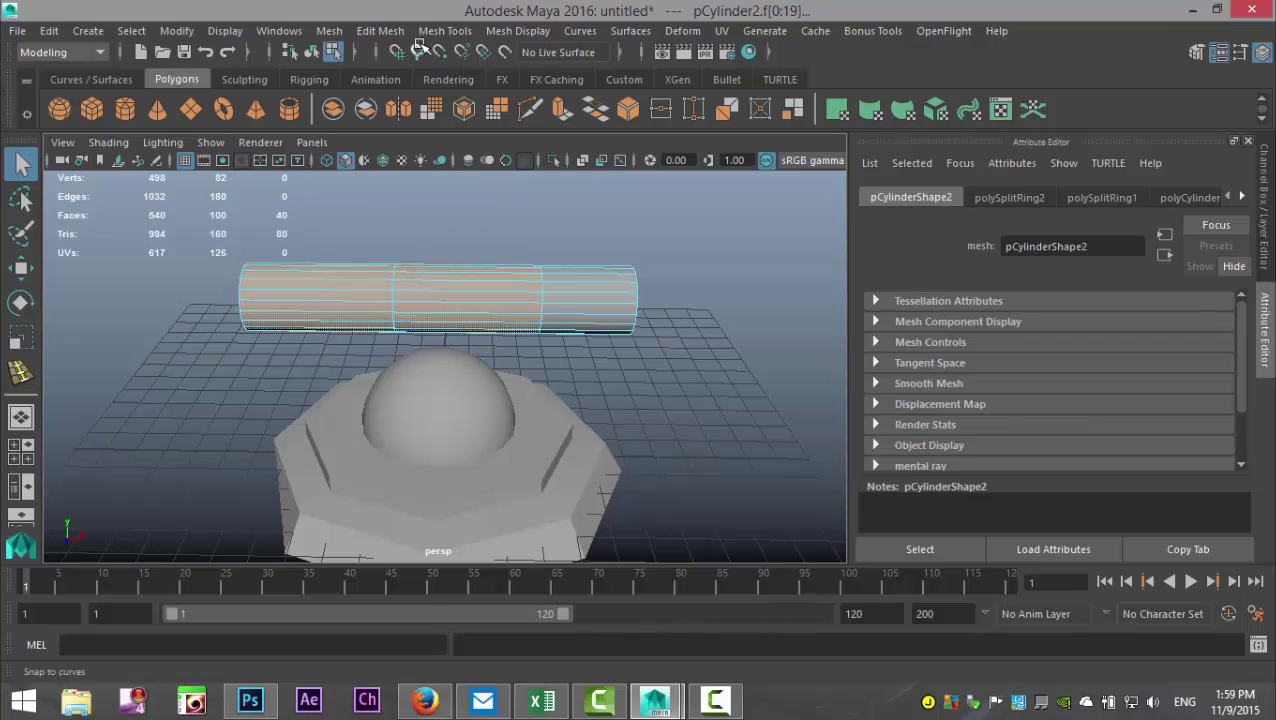
pyautogui.click(380, 30)
pyautogui.click(443, 192)
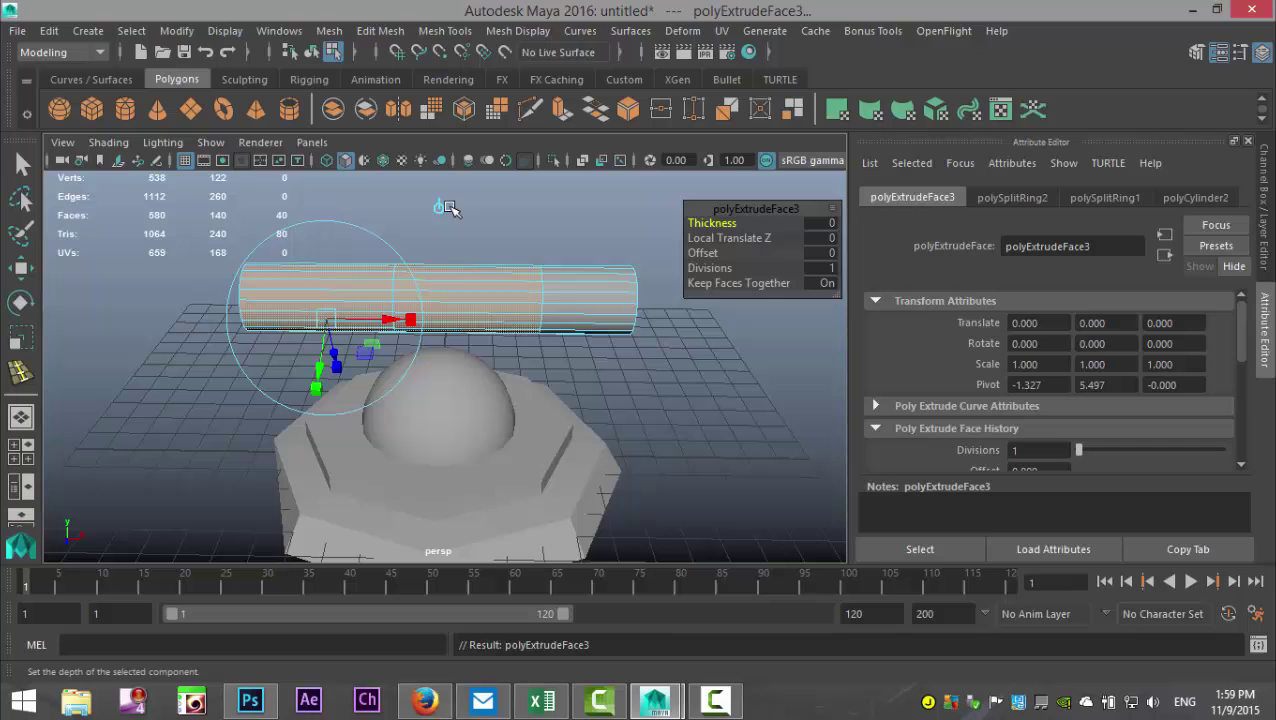
pyautogui.press('r')
pyautogui.moveTo(396, 299); pyautogui.dragTo(457, 302)
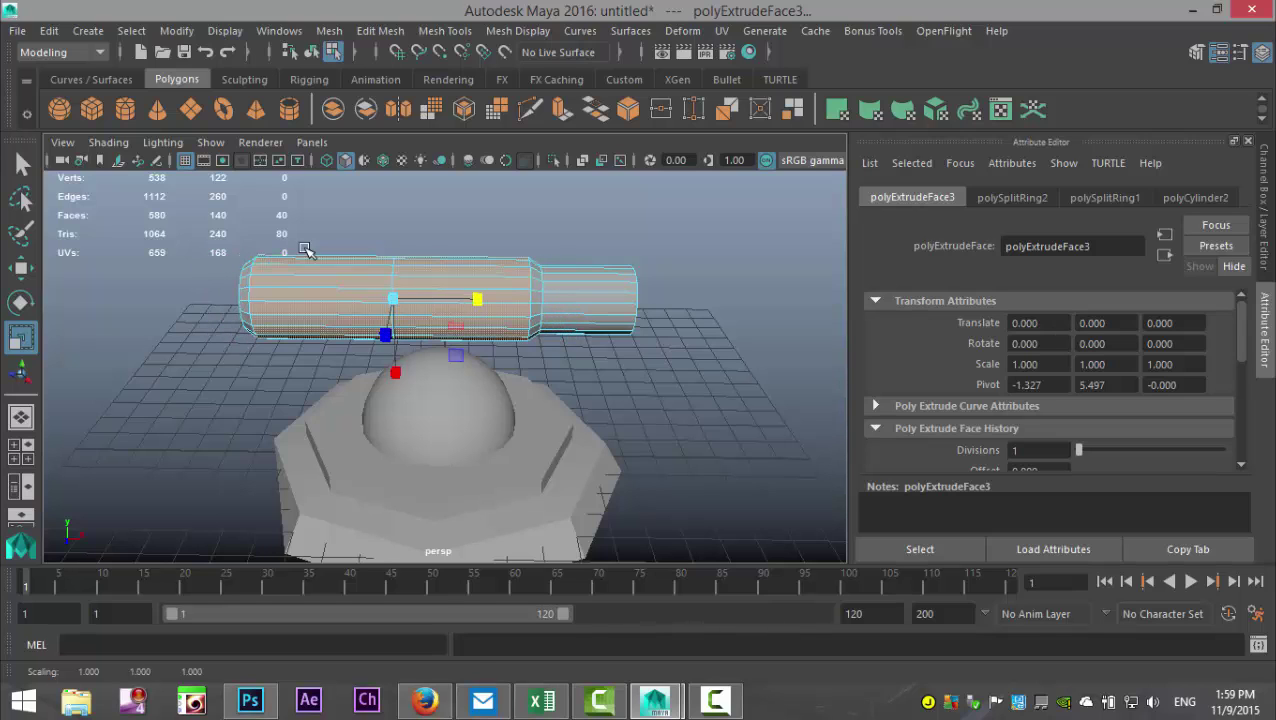
# - Extrude the left section's faces again and widen them further outward
pyautogui.moveTo(306, 250); pyautogui.dragTo(276, 416)
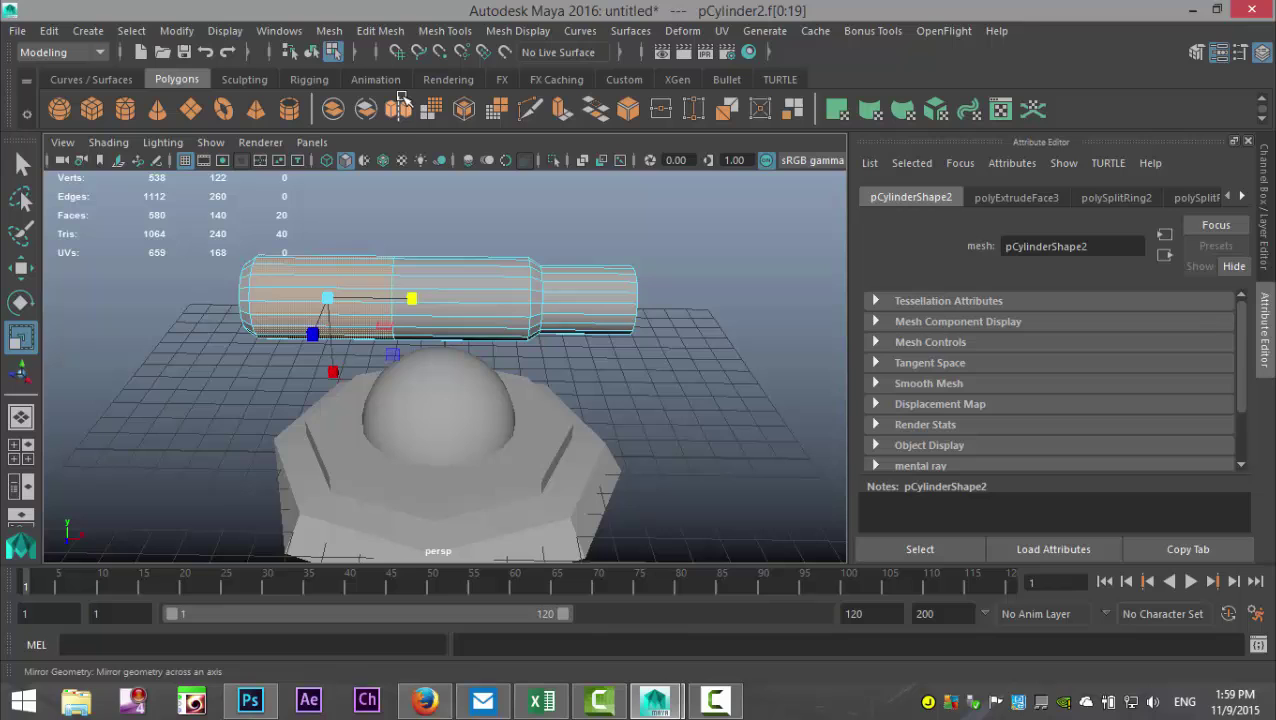
pyautogui.hotkey('ctrl', 'e')
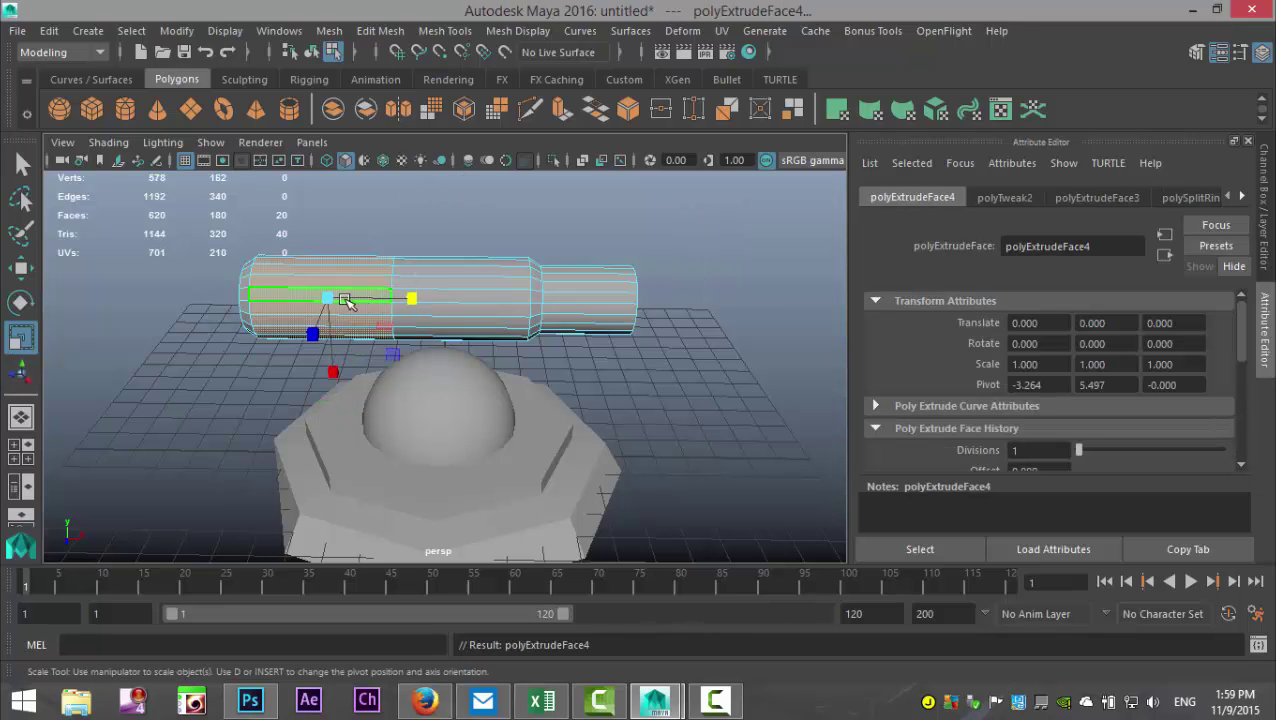
pyautogui.moveTo(332, 300); pyautogui.dragTo(384, 310)
# - In Object Mode stretch the whole barrel to Y scale 9.649, then switch to faces at its end
pyautogui.moveTo(468, 238); pyautogui.dragTo(552, 133, button='right')
pyautogui.click(545, 311)
pyautogui.moveTo(522, 300); pyautogui.dragTo(580, 322)
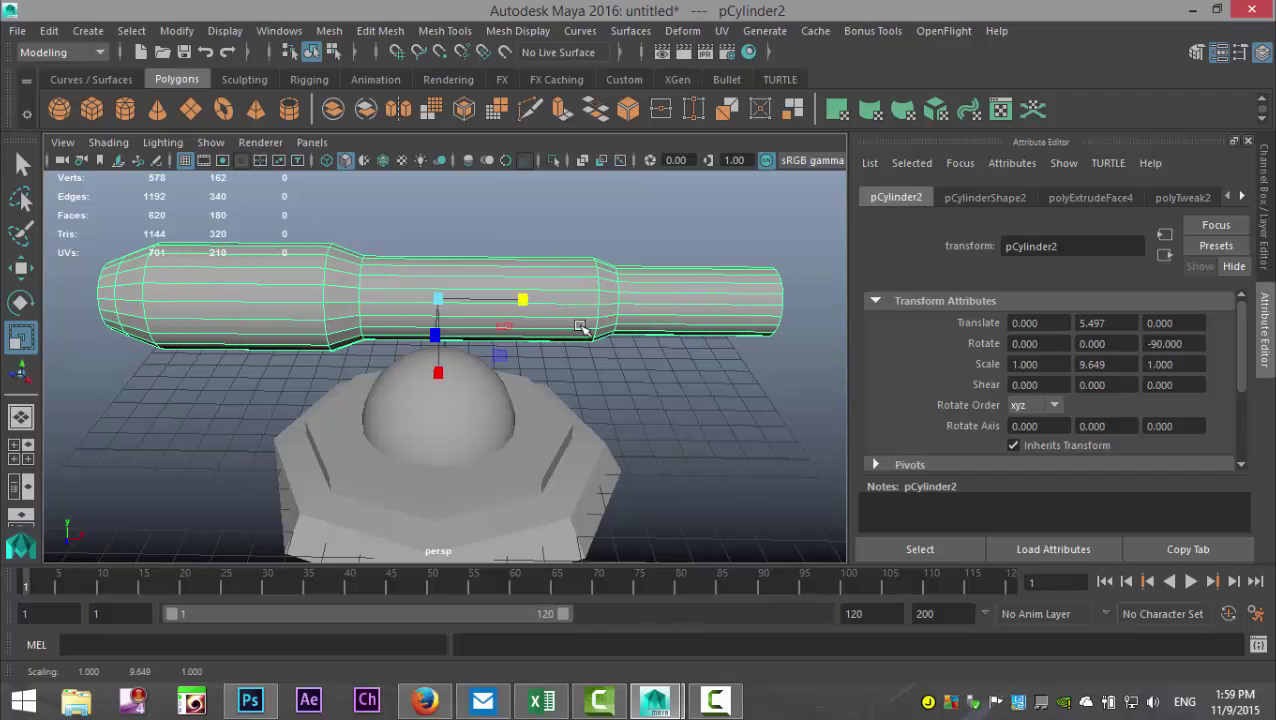
pyautogui.keyDown('alt'); pyautogui.moveTo(641, 399); pyautogui.dragTo(510, 376); pyautogui.keyUp('alt')
pyautogui.moveTo(480, 314); pyautogui.dragTo(476, 213, button='right')
# - Select all the faces of the barrel's end cap
pyautogui.click(462, 314)
pyautogui.keyDown('shift'); pyautogui.click(448, 318); pyautogui.keyUp('shift')
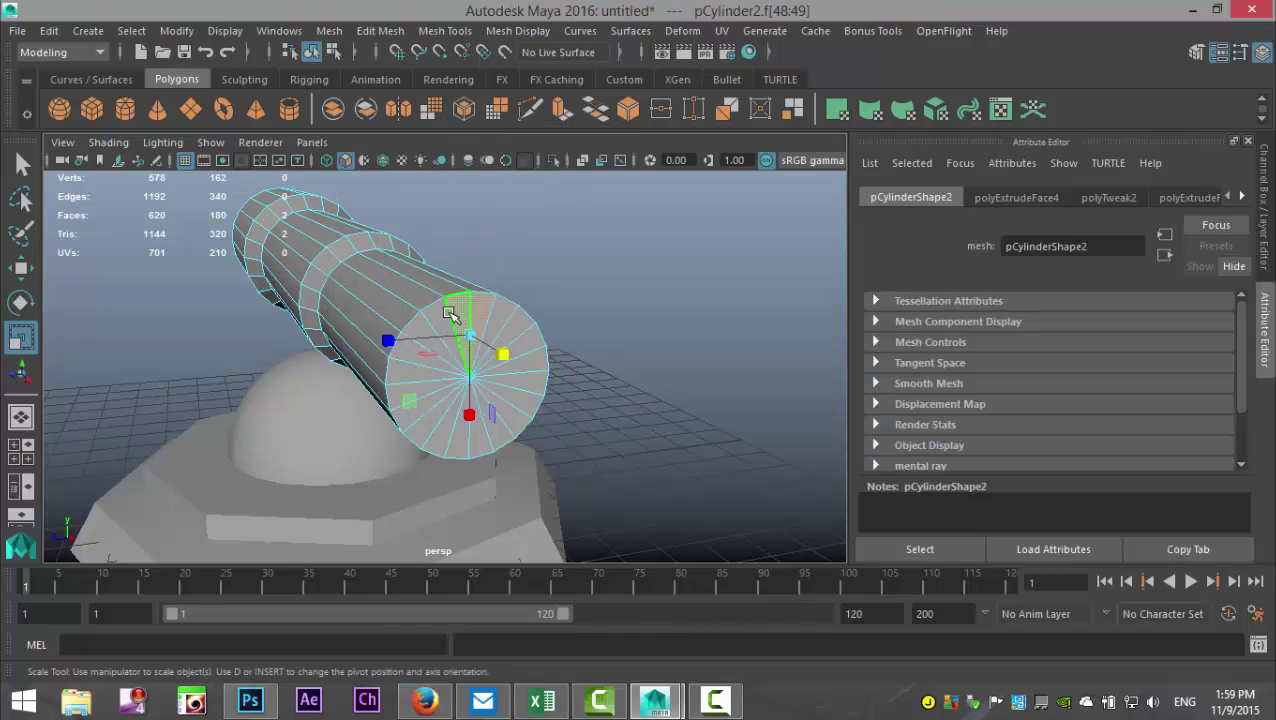
pyautogui.keyDown('shift'); pyautogui.click(434, 329); pyautogui.keyUp('shift')
pyautogui.keyDown('shift'); pyautogui.click(425, 335); pyautogui.keyUp('shift')
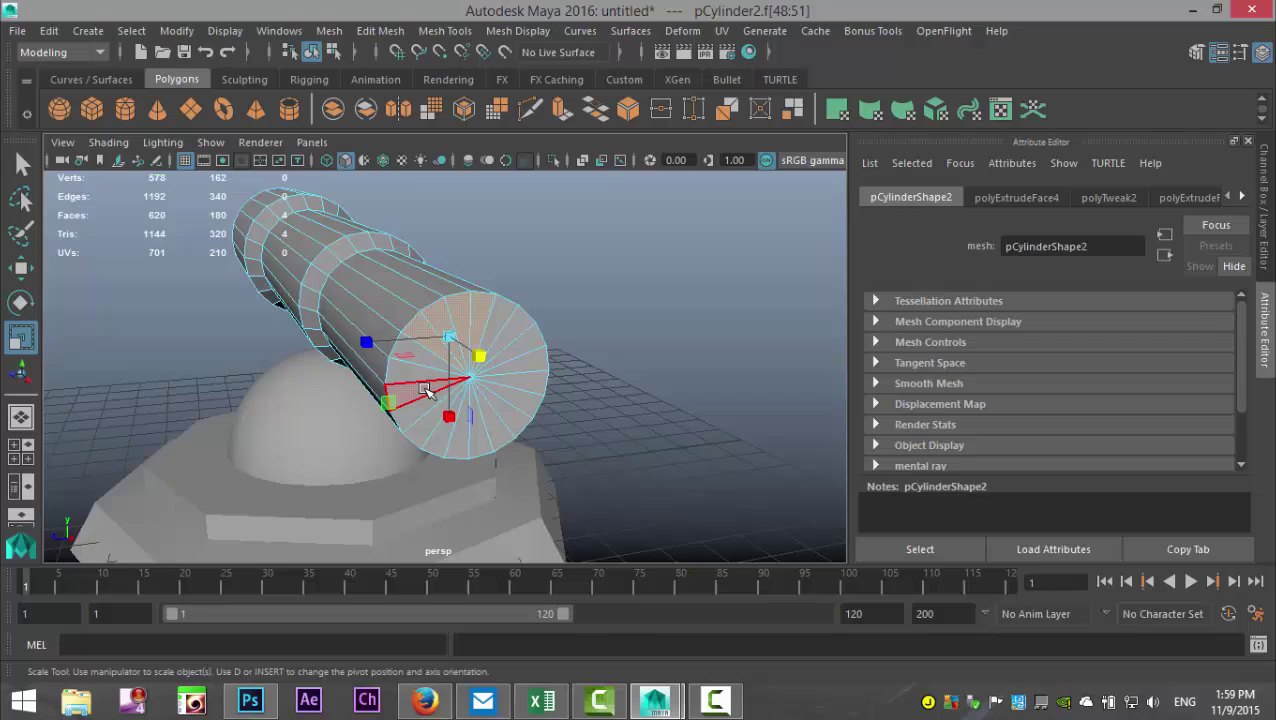
pyautogui.scroll(5, 493, 365)
pyautogui.scroll(-3, 495, 370)
pyautogui.moveTo(549, 281)
pyautogui.keyDown('shift'); pyautogui.mouseDown()
pyautogui.moveTo(583, 291)
pyautogui.moveTo(611, 353)
pyautogui.moveTo(578, 468)
pyautogui.moveTo(552, 491)
pyautogui.moveTo(457, 517)
pyautogui.moveTo(417, 506)
pyautogui.moveTo(374, 467)
pyautogui.moveTo(344, 371)
pyautogui.moveTo(354, 341)
pyautogui.moveTo(422, 378)
pyautogui.mouseUp(); pyautogui.keyUp('shift')
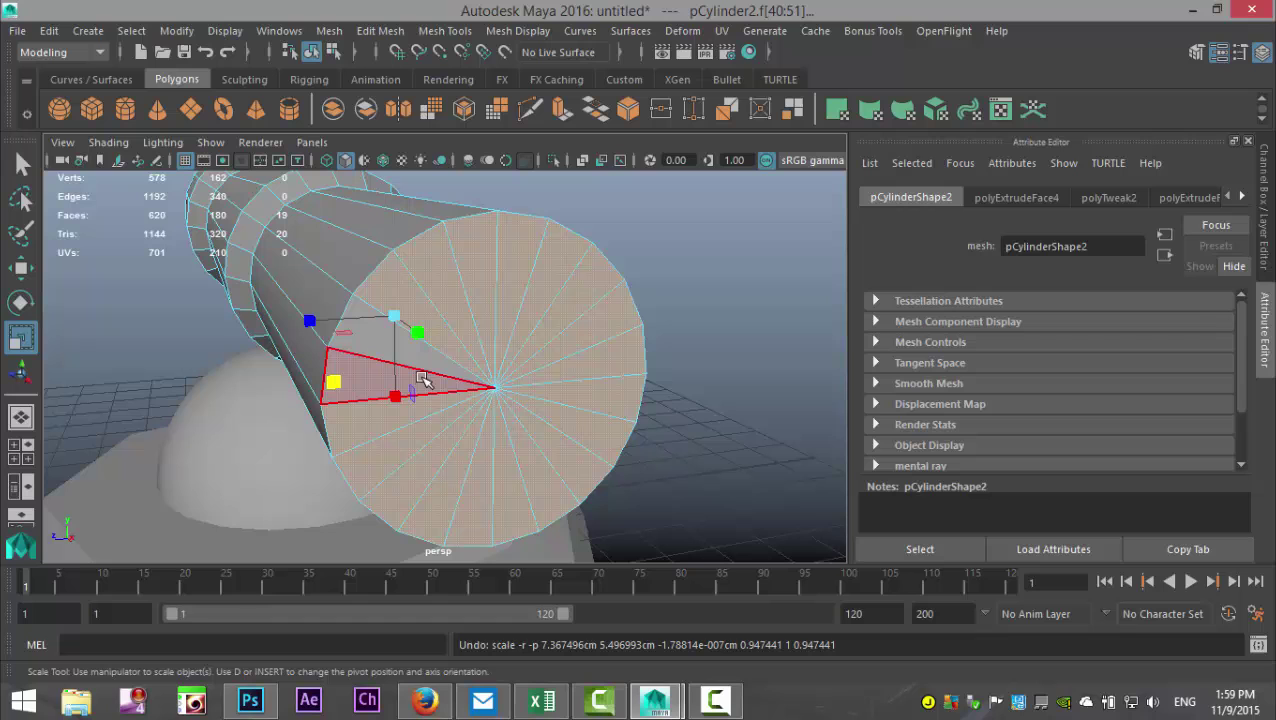
pyautogui.keyDown('shift'); pyautogui.click(385, 378); pyautogui.keyUp('shift')
pyautogui.keyDown('shift'); pyautogui.click(386, 386); pyautogui.keyUp('shift')
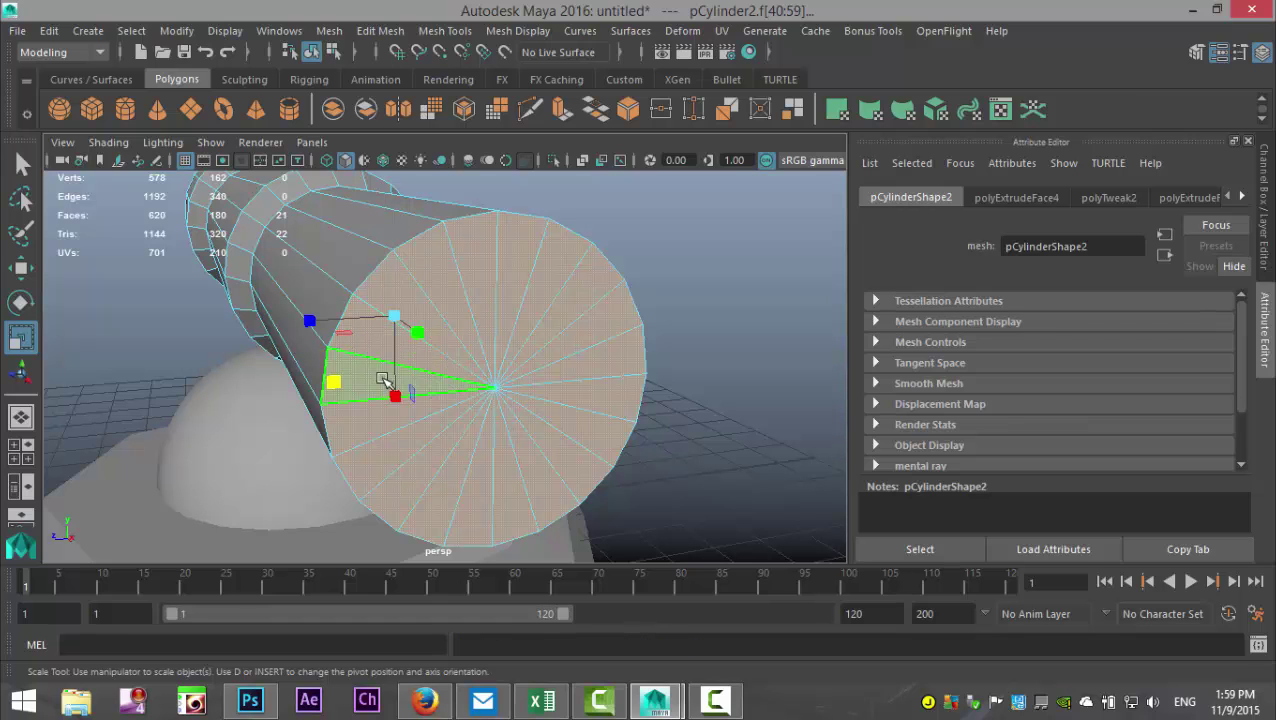
# - Extrude the end cap with offset 0.1, extrude it again inward as a bore, and orbit out
pyautogui.click(438, 38)
pyautogui.click(445, 188)
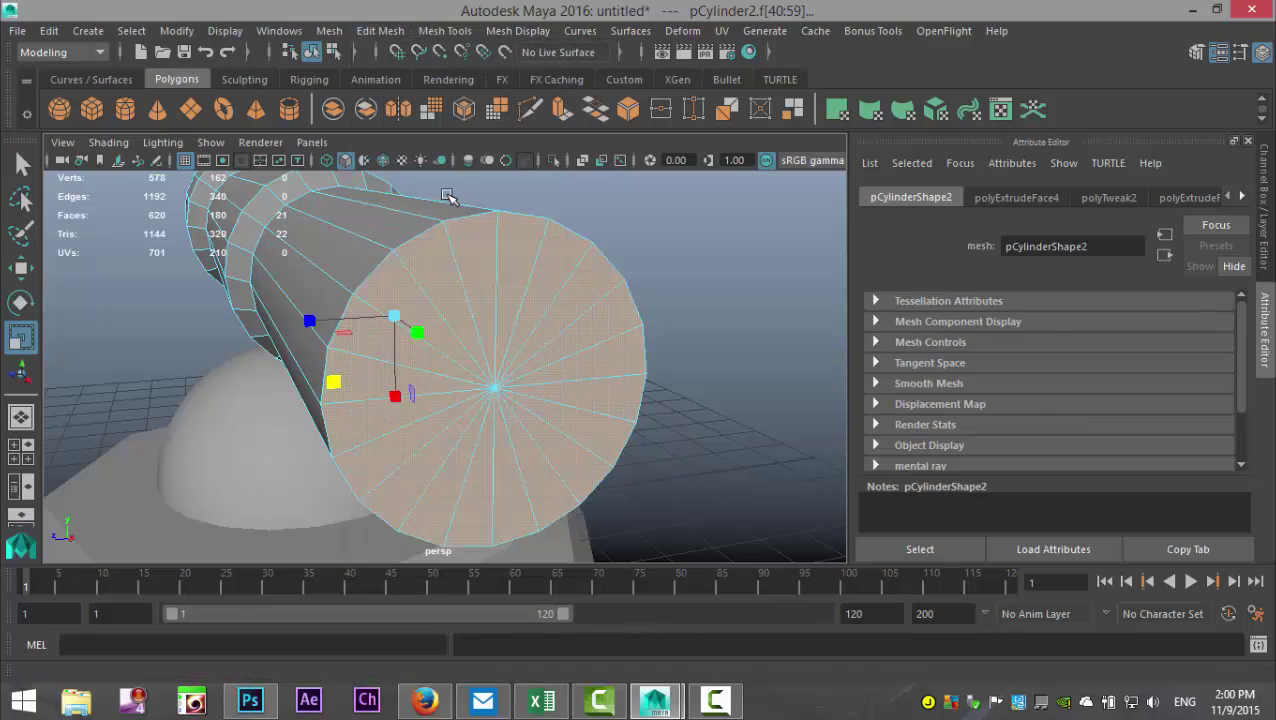
pyautogui.click(720, 259)
pyautogui.moveTo(720, 259); pyautogui.dragTo(722, 258)
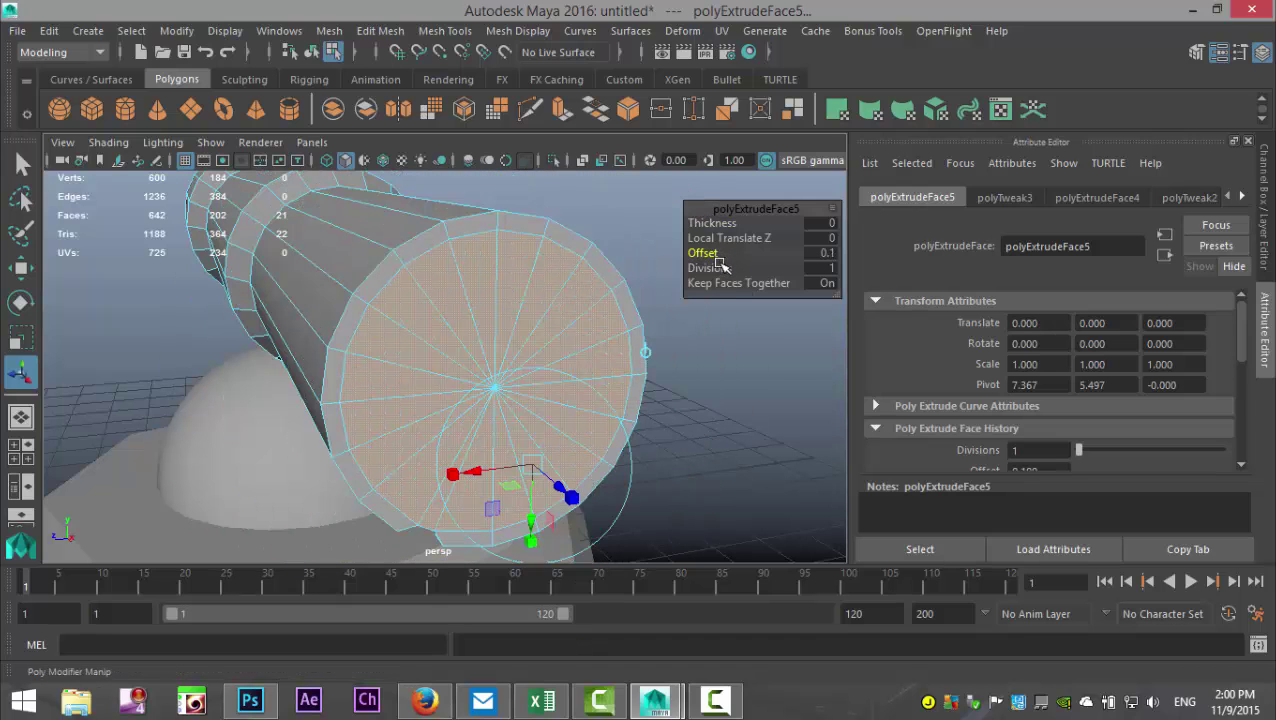
pyautogui.hotkey('ctrl', 'e')
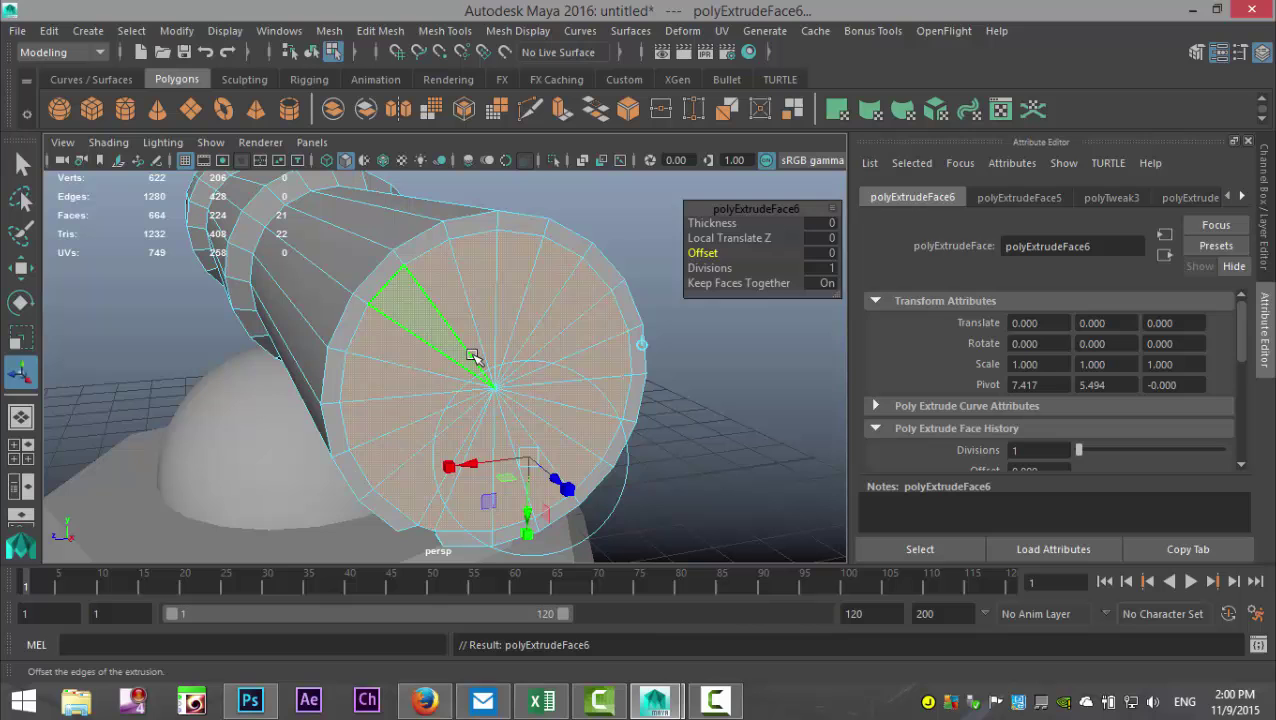
pyautogui.press('w')
pyautogui.keyDown('alt'); pyautogui.moveTo(490, 366); pyautogui.dragTo(545, 388); pyautogui.keyUp('alt')
# - Return to object selection mode and select the barrel cylinder, pCylinder2
pyautogui.click(636, 304)
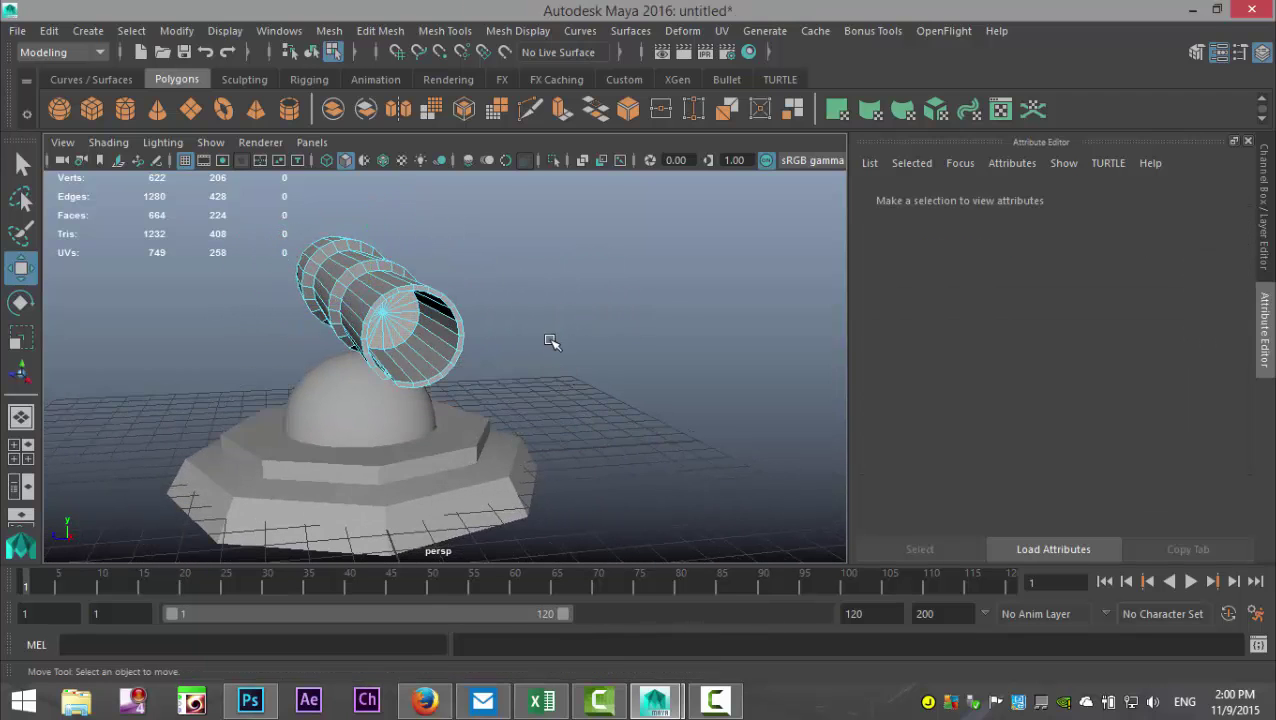
pyautogui.keyDown('alt'); pyautogui.moveTo(551, 342); pyautogui.dragTo(404, 361); pyautogui.keyUp('alt')
pyautogui.rightClick(397, 340)
pyautogui.moveTo(397, 340); pyautogui.dragTo(452, 259, button='right')
pyautogui.click(443, 357)
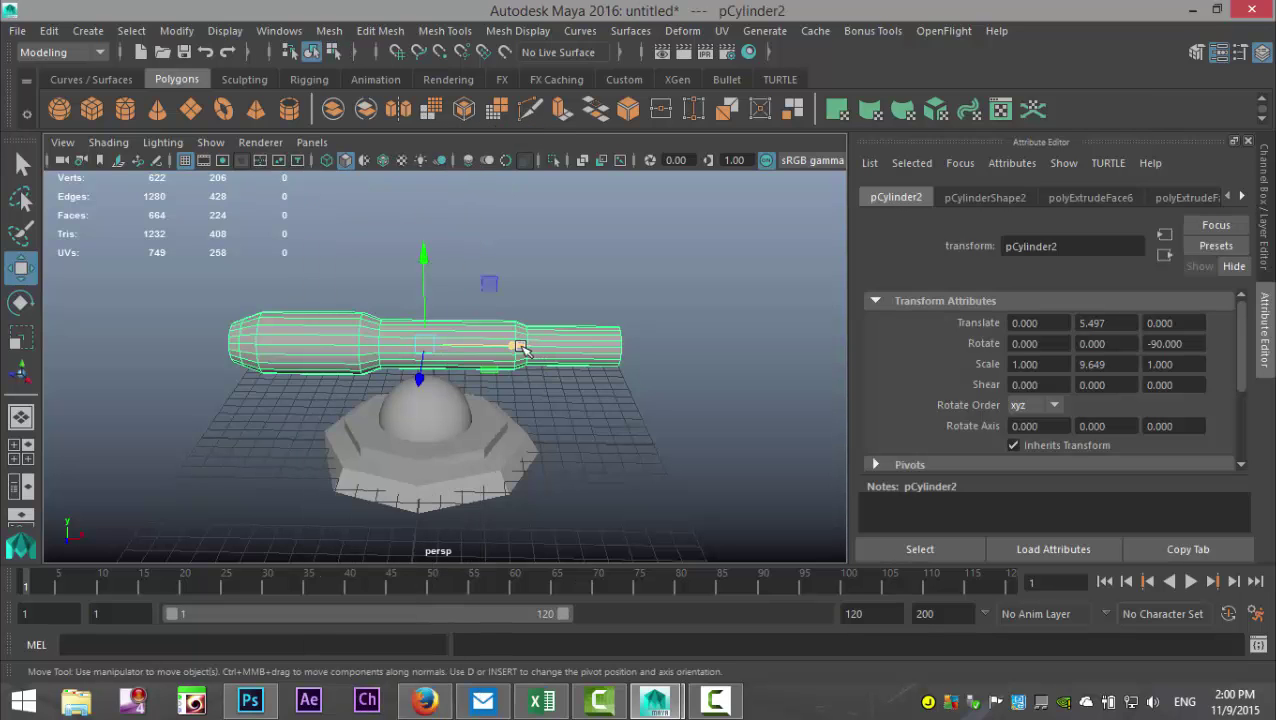
# - Scale the barrel slimmer and shorter, then place it above the dome at 4.073, 3.181, 0
pyautogui.moveTo(521, 347); pyautogui.dragTo(634, 372)
pyautogui.press('r')
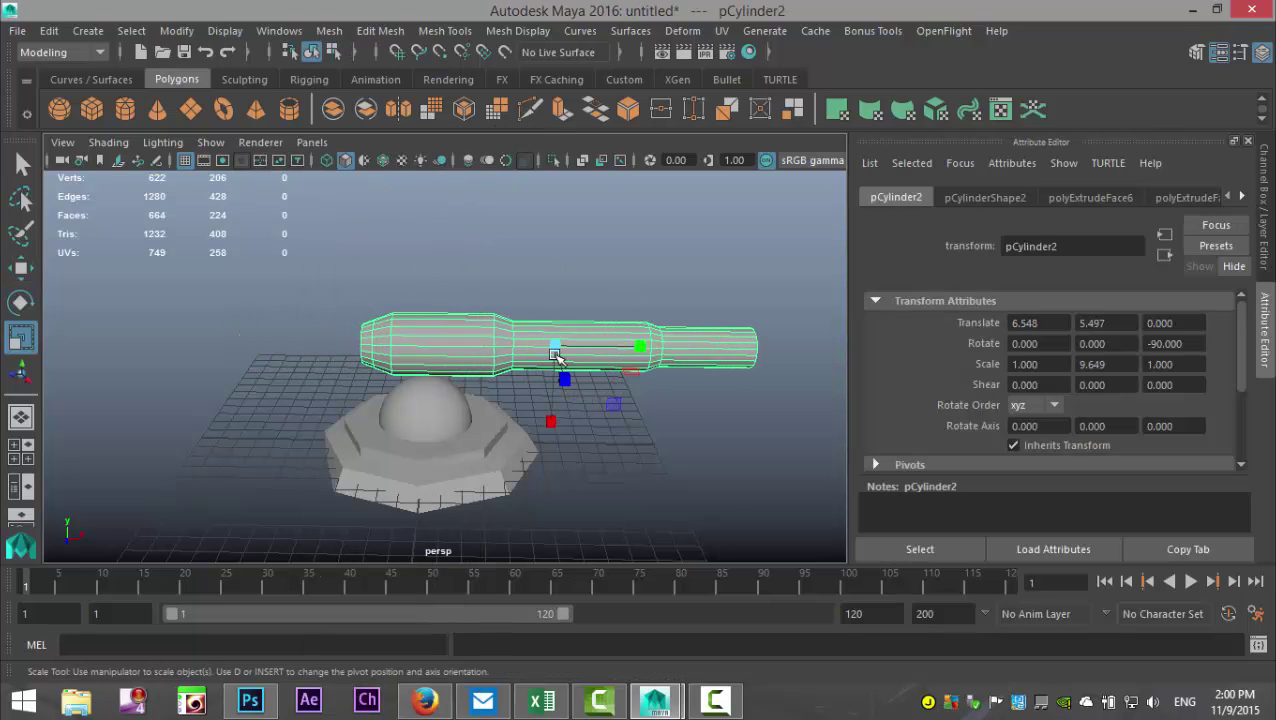
pyautogui.moveTo(555, 348); pyautogui.dragTo(490, 357)
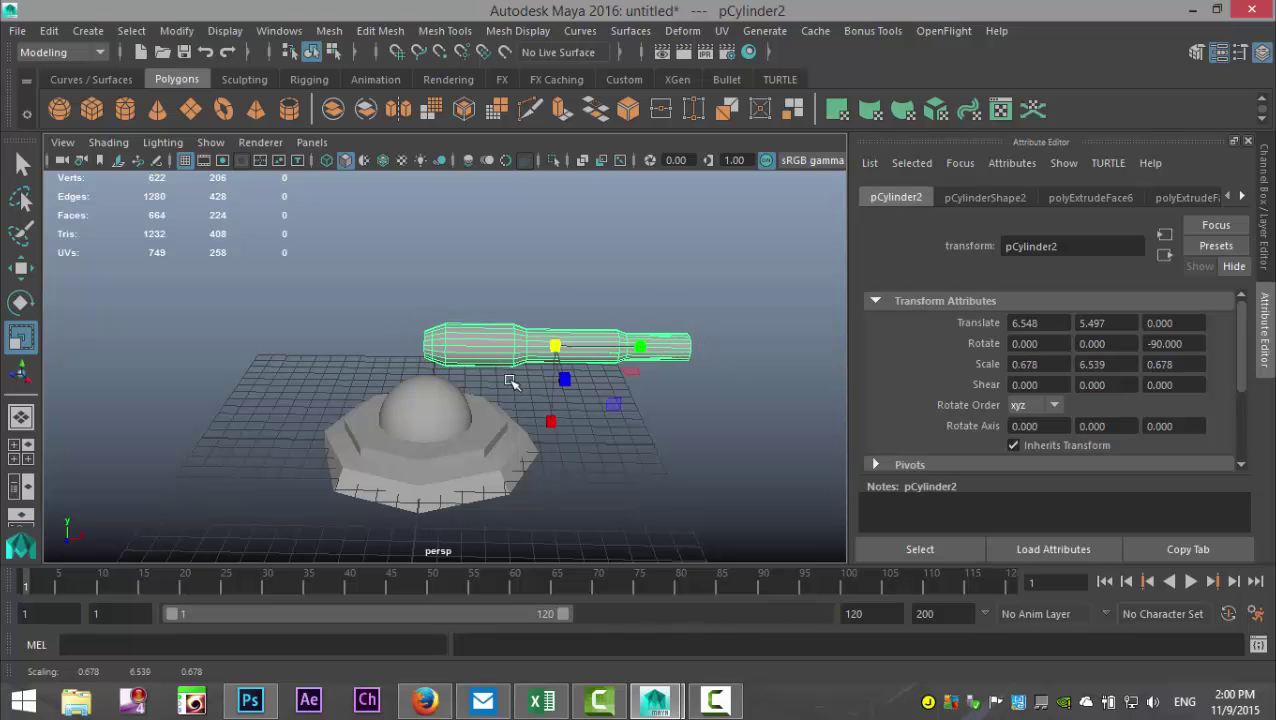
pyautogui.press('w')
pyautogui.moveTo(563, 258); pyautogui.dragTo(566, 305)
pyautogui.moveTo(643, 393); pyautogui.dragTo(464, 446)
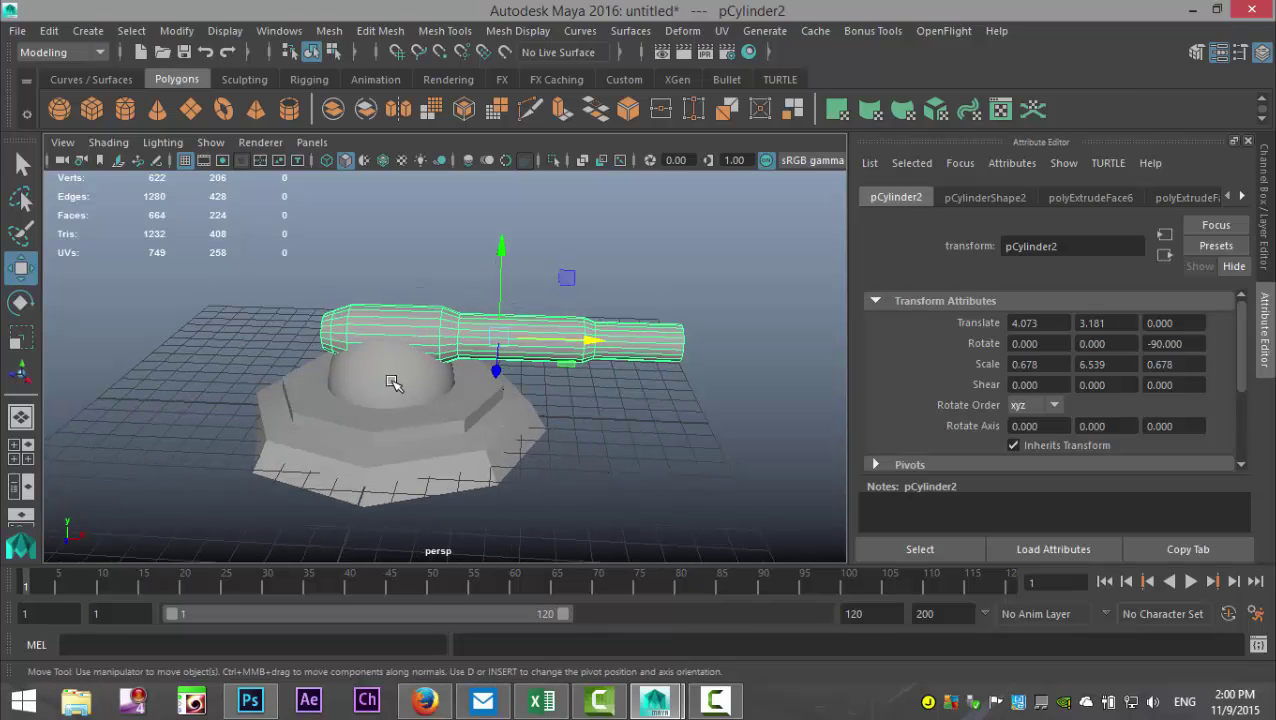
# - Combine the dome and barrel into a single mesh, pCylinder3, via Mesh > Combine
pyautogui.click(391, 383)
pyautogui.click(334, 32)
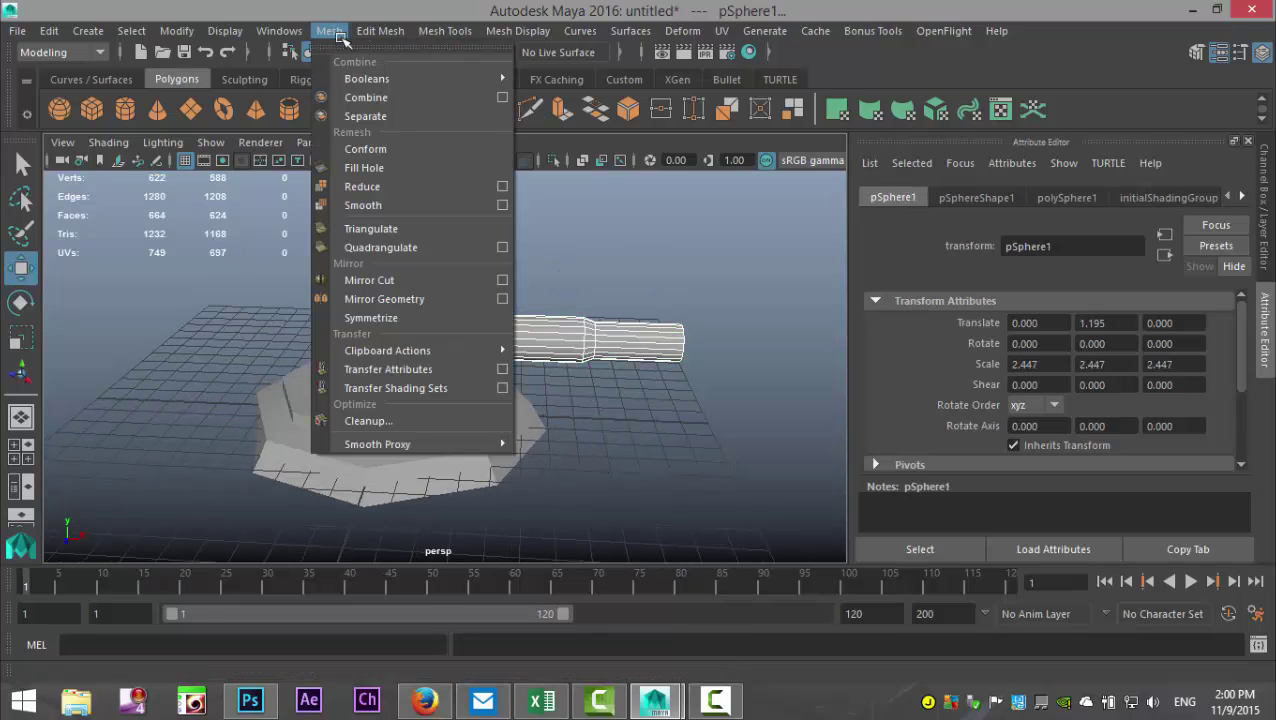
pyautogui.click(368, 97)
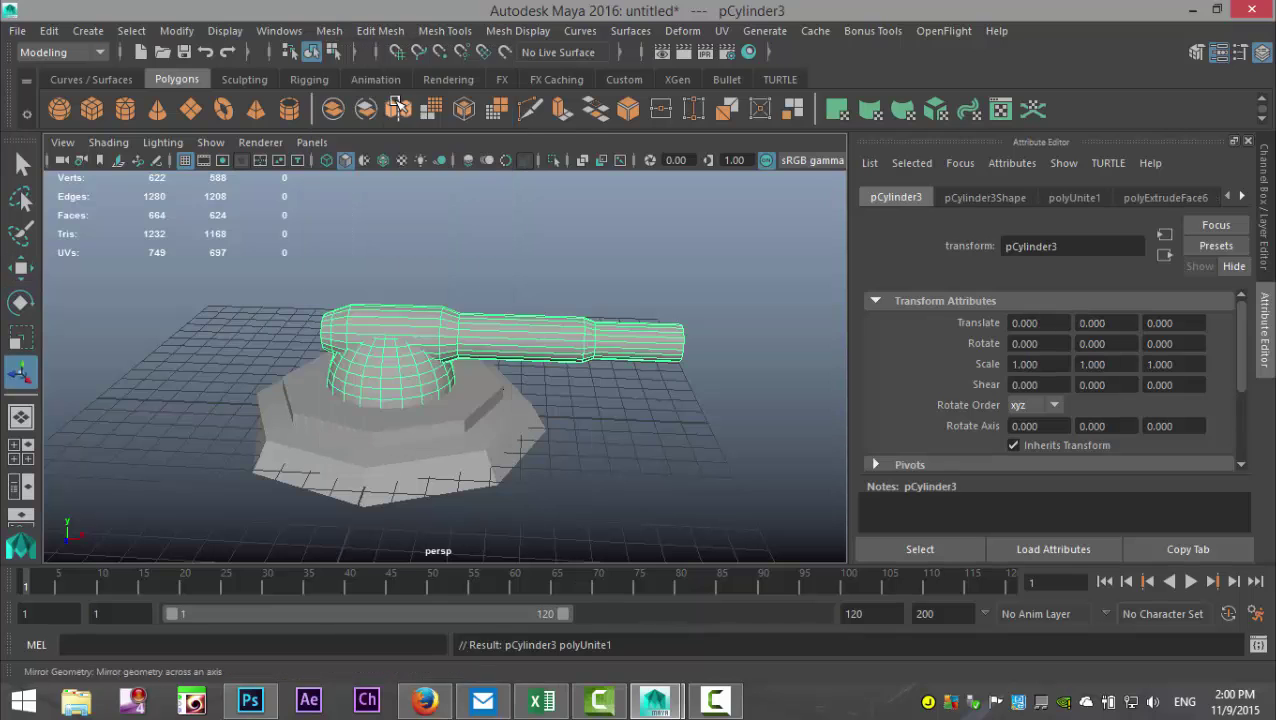
# - Switch to the four-view layout and maximize the front view
pyautogui.keyDown('alt'); pyautogui.moveTo(540, 368); pyautogui.dragTo(562, 348); pyautogui.keyUp('alt')
pyautogui.click(15, 452)
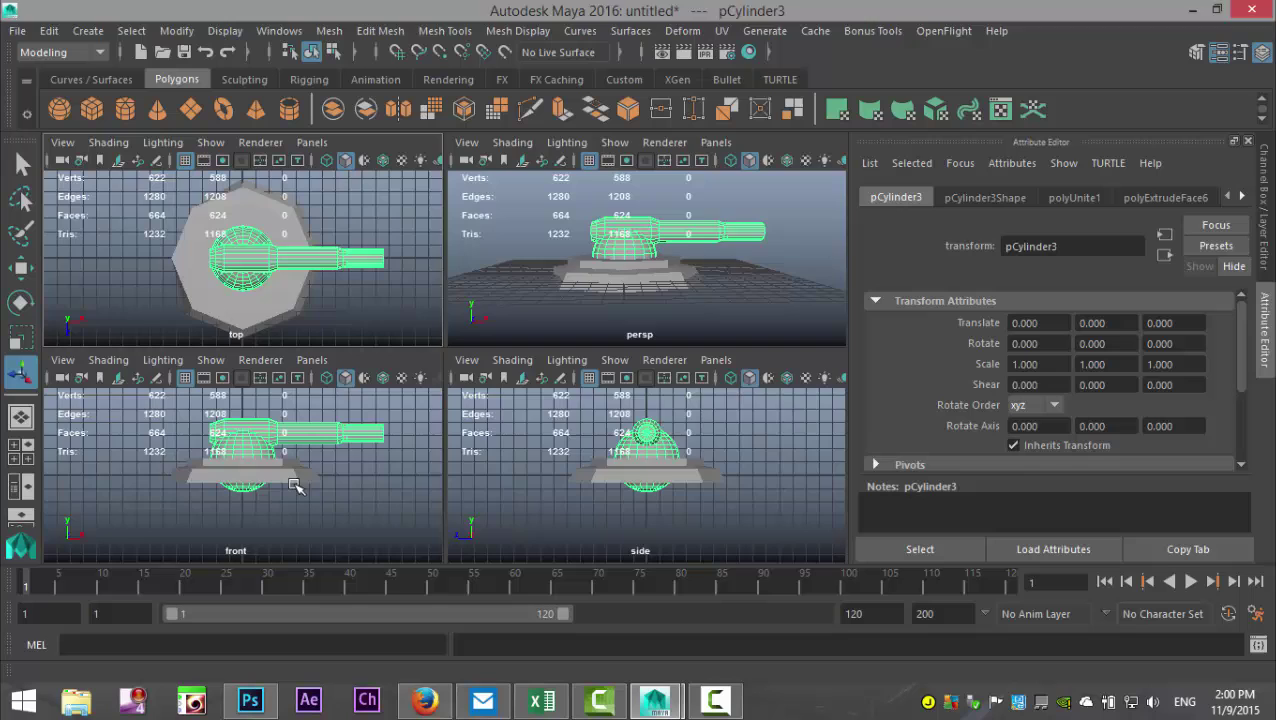
pyautogui.press('space')
pyautogui.scroll(5, 443, 445)
# - In wireframe, box-select the dome faces below the base and delete them
pyautogui.press('4')
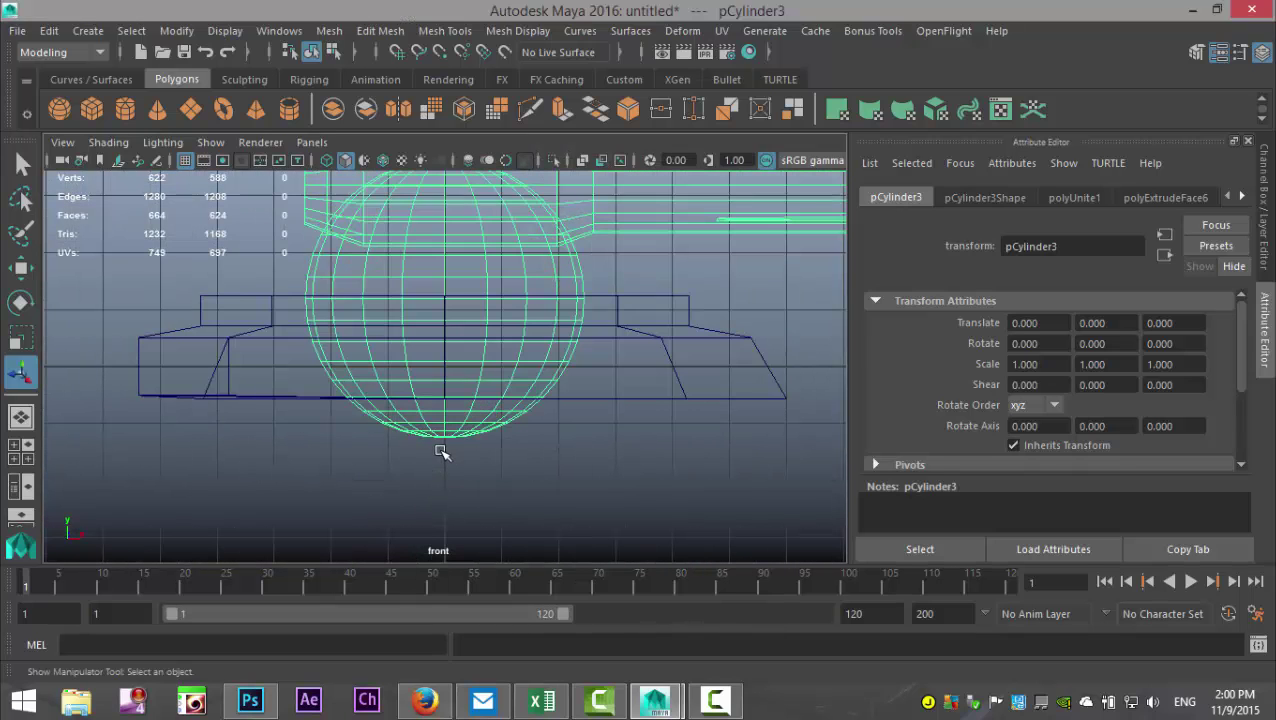
pyautogui.rightClick(466, 428)
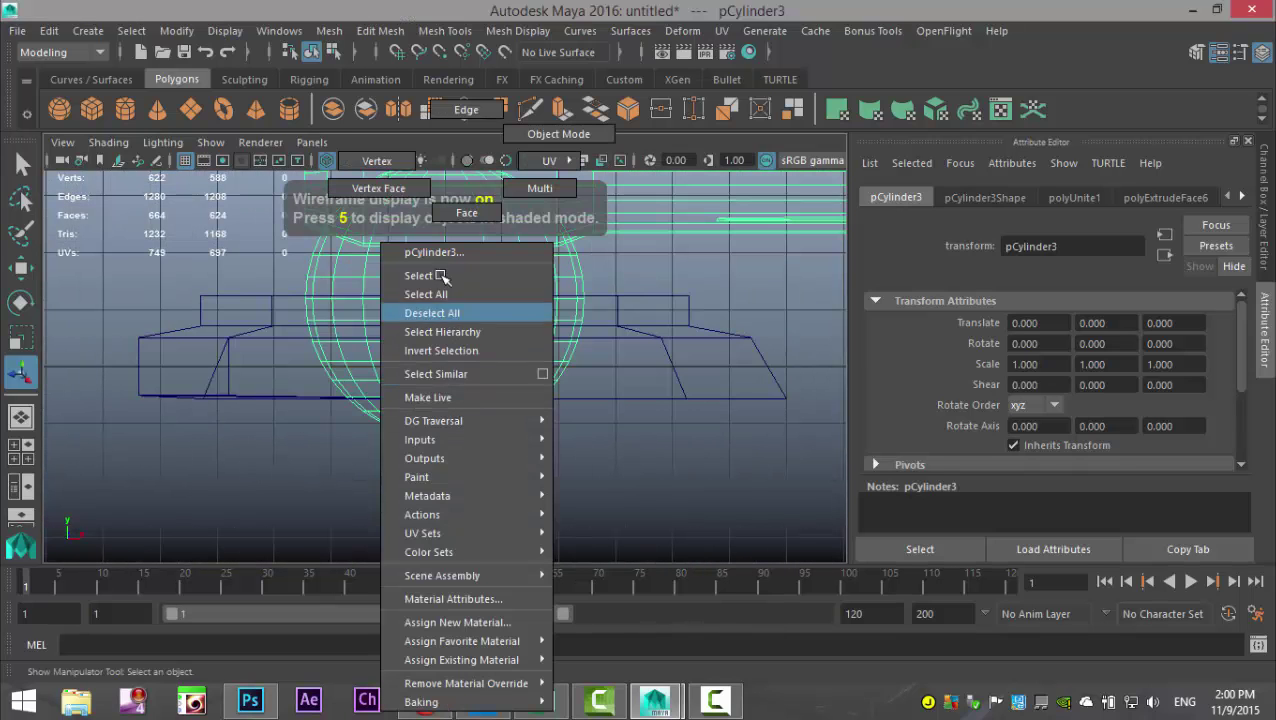
pyautogui.click(445, 218)
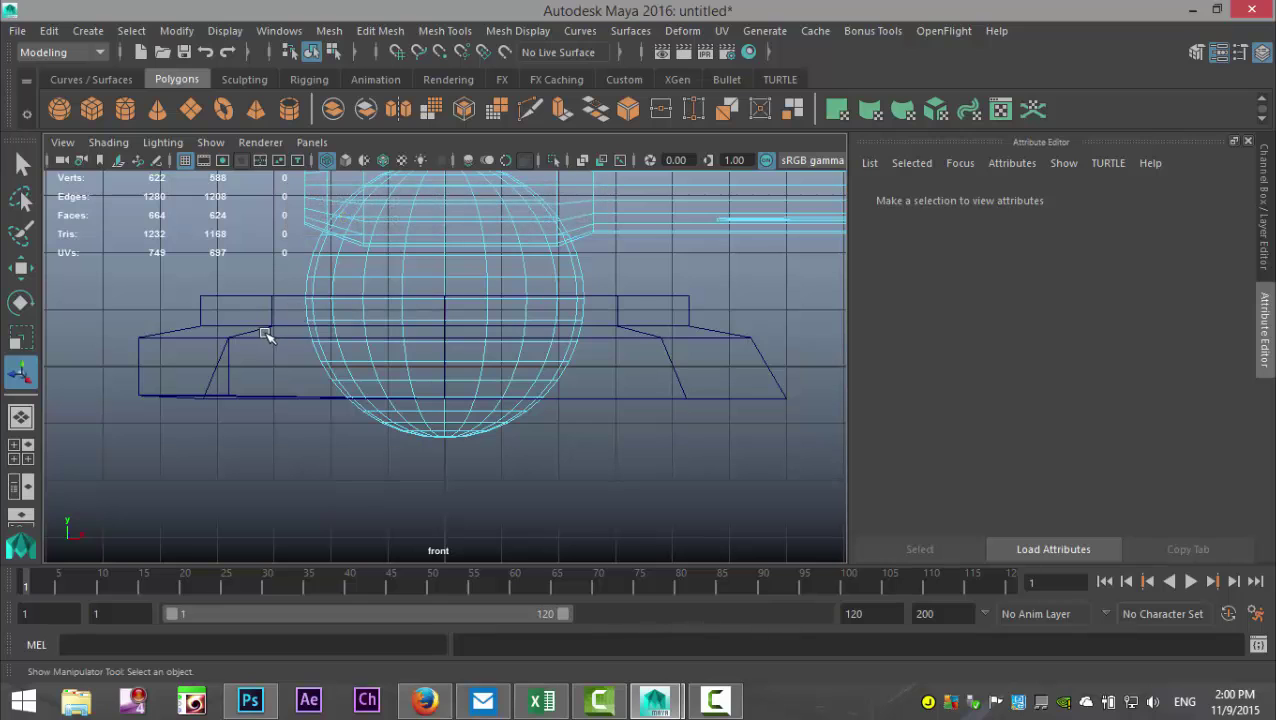
pyautogui.moveTo(497, 452); pyautogui.dragTo(623, 522)
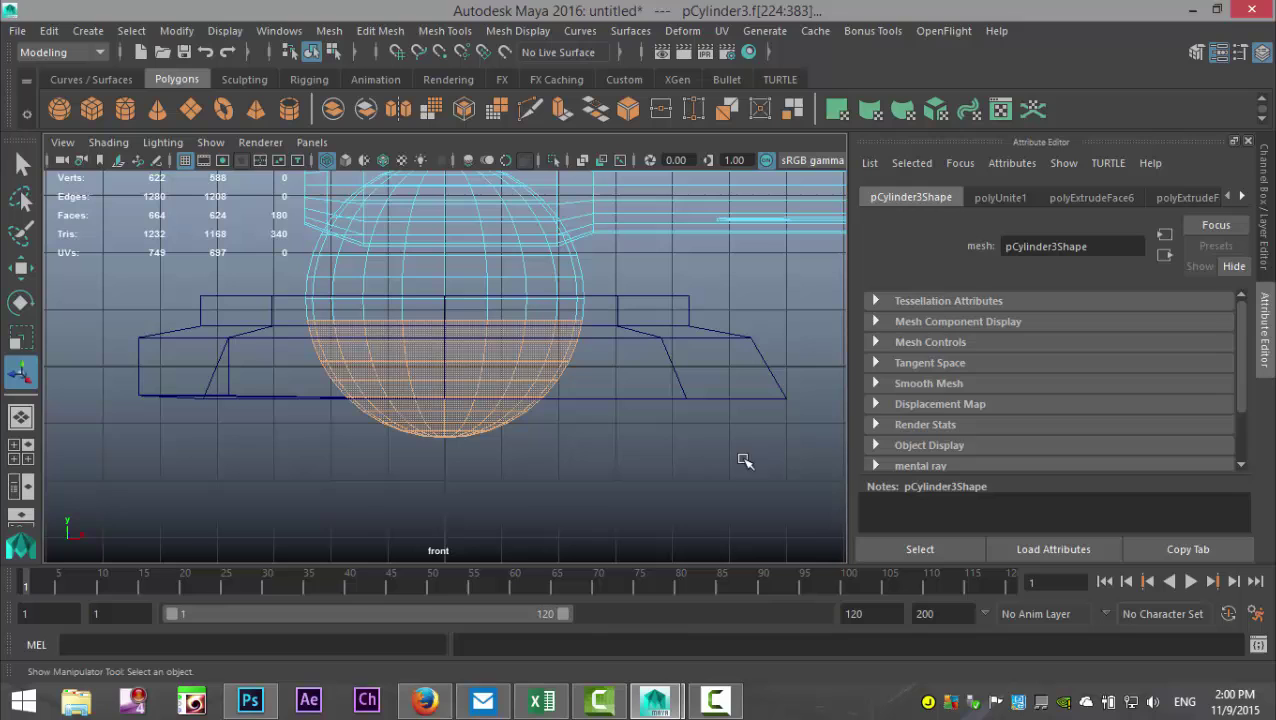
pyautogui.click(555, 478)
pyautogui.moveTo(219, 441); pyautogui.dragTo(680, 371)
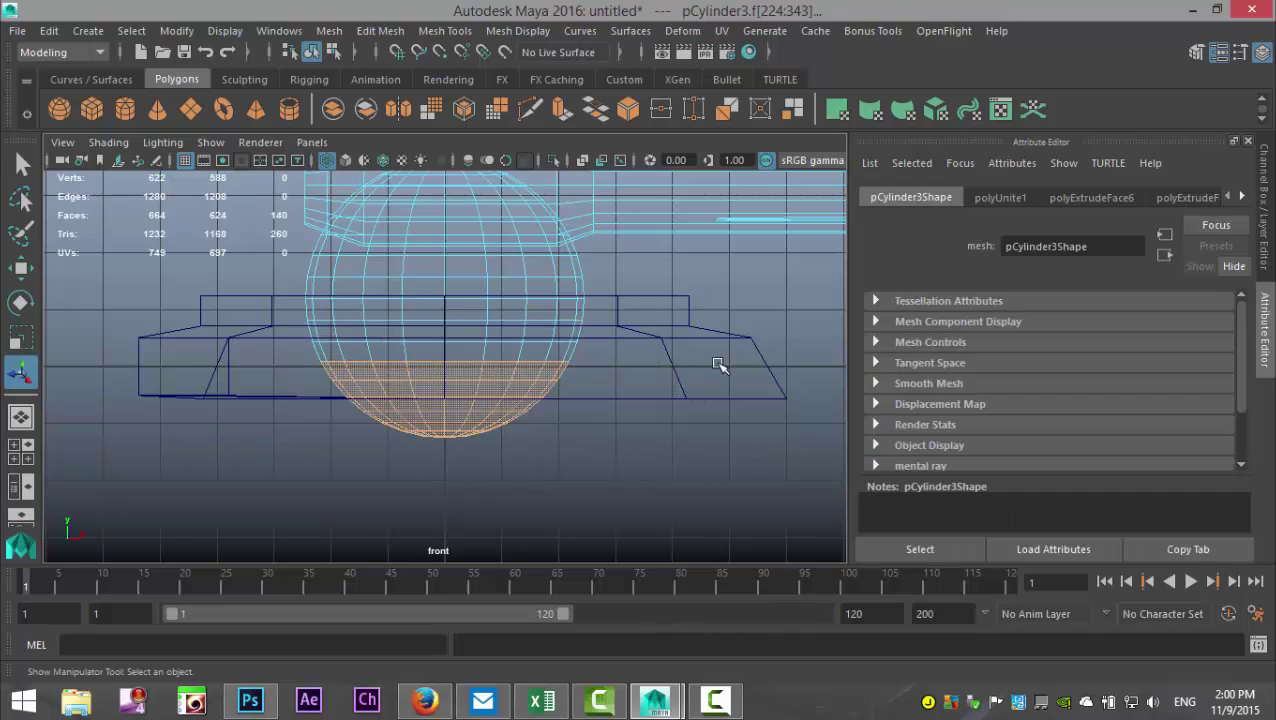
pyautogui.press('Delete')
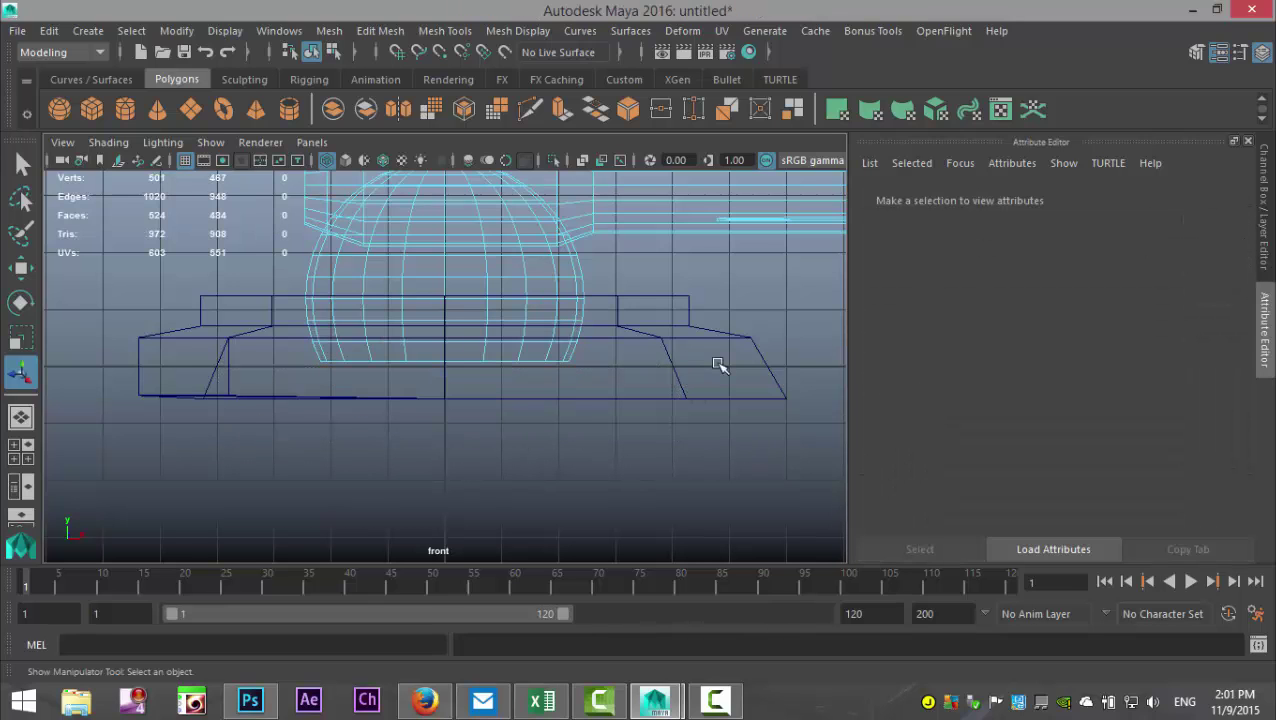
# - Return to a maximized perspective view looking down on the turret
pyautogui.click(22, 454)
pyautogui.press('space')
pyautogui.keyDown('alt'); pyautogui.moveTo(585, 397); pyautogui.dragTo(580, 440); pyautogui.keyUp('alt')
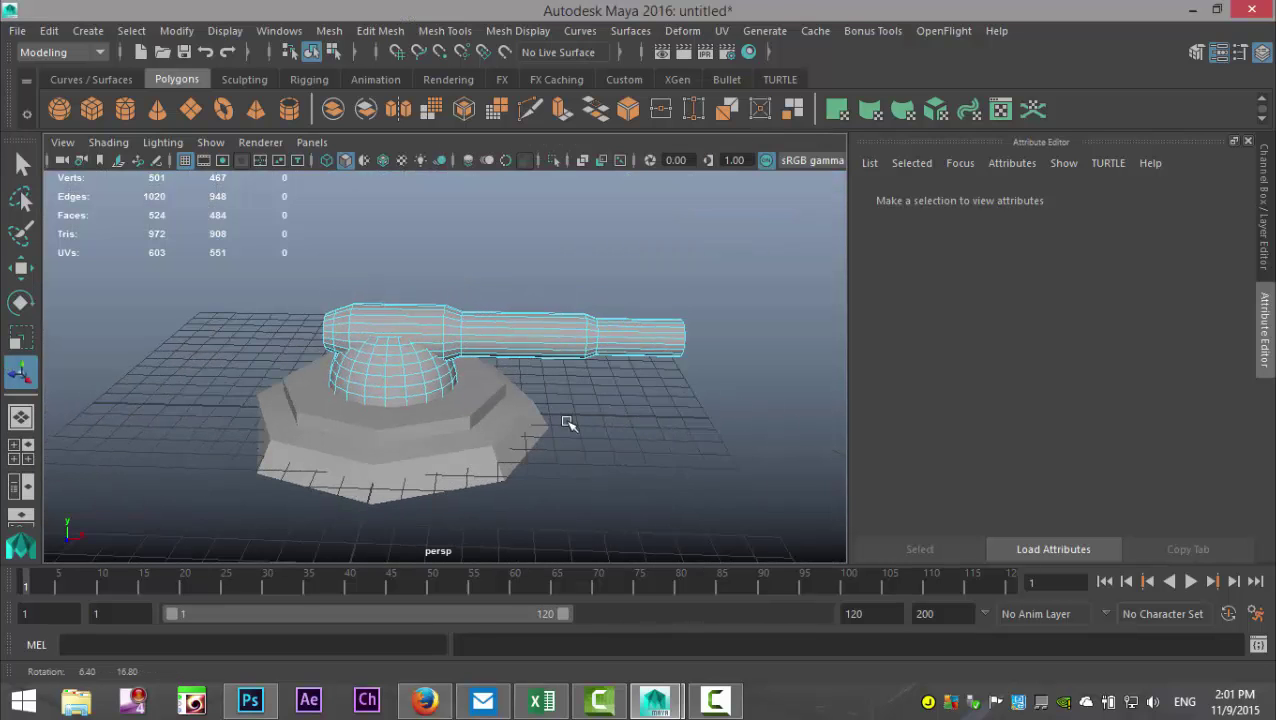
pyautogui.moveTo(532, 338); pyautogui.dragTo(585, 177, button='right')
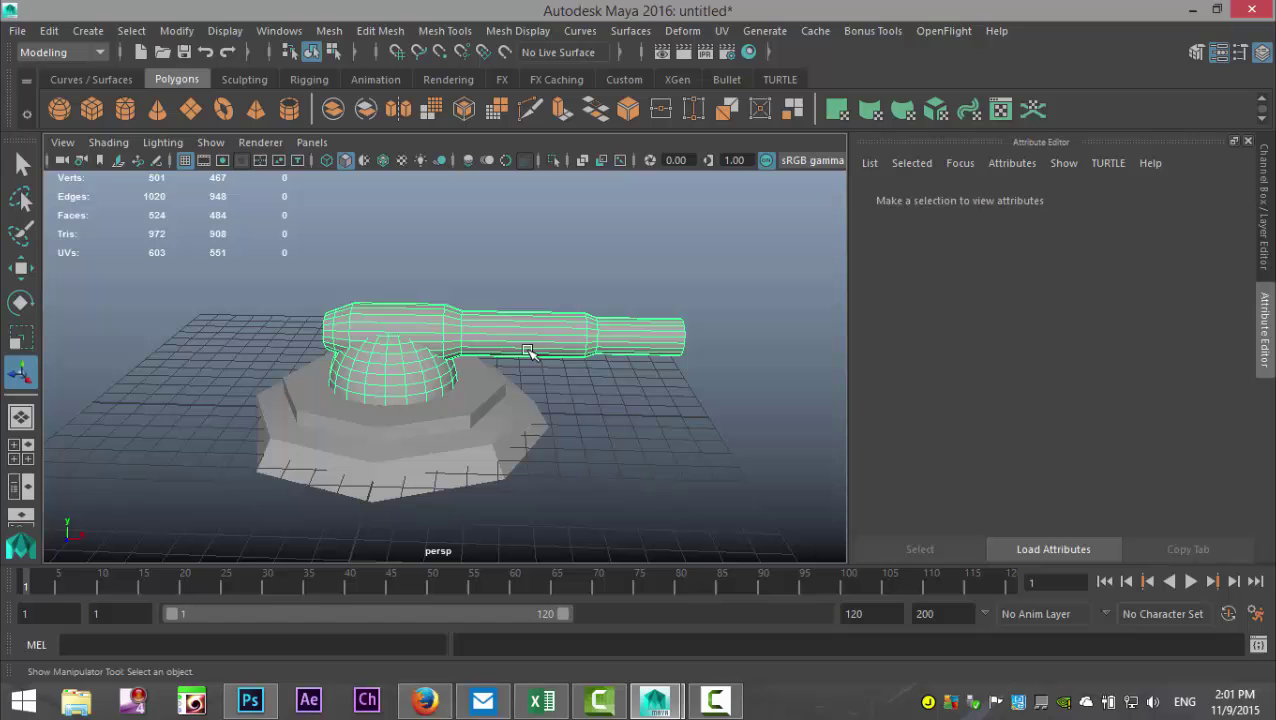
# - Maximize the front view in wireframe and frame the dome, undoing an accidental move
pyautogui.press('4')
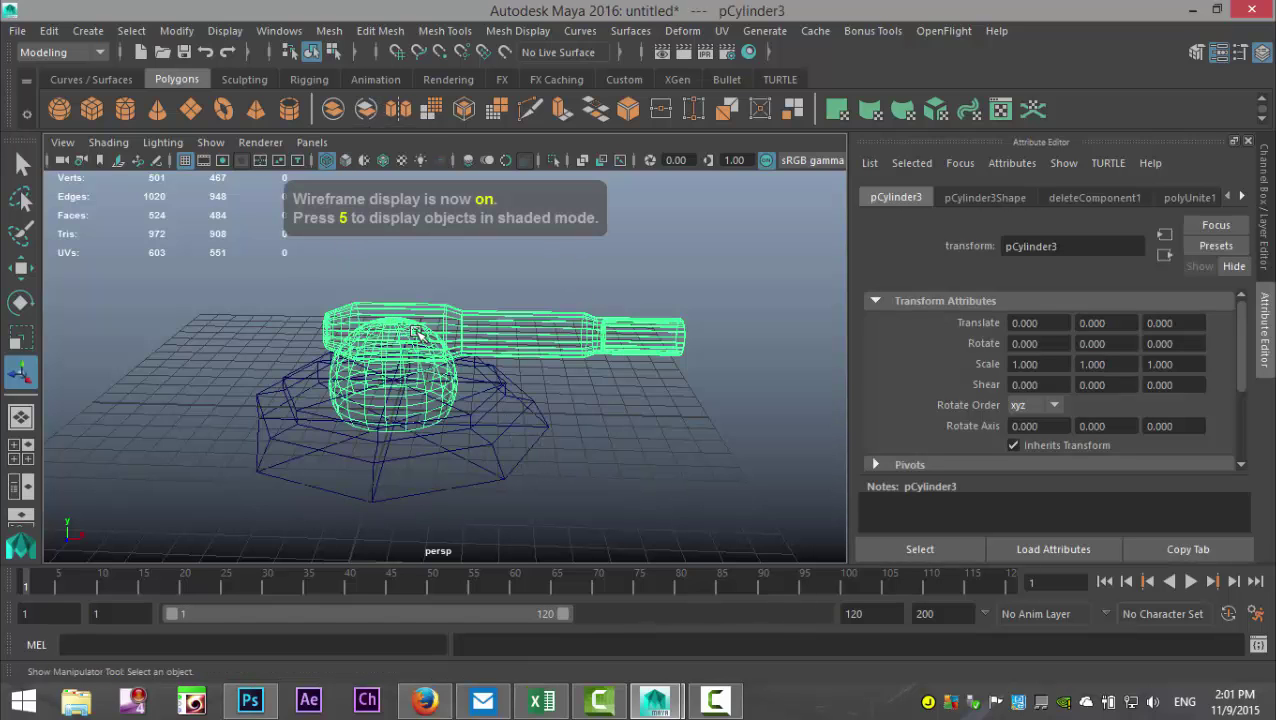
pyautogui.press('w')
pyautogui.moveTo(463, 387)
pyautogui.keyDown('alt'); pyautogui.mouseDown()
pyautogui.moveTo(567, 393)
pyautogui.moveTo(583, 375)
pyautogui.moveTo(530, 410)
pyautogui.moveTo(492, 399)
pyautogui.moveTo(470, 420)
pyautogui.moveTo(478, 398)
pyautogui.mouseUp(); pyautogui.keyUp('alt')
pyautogui.click(22, 452)
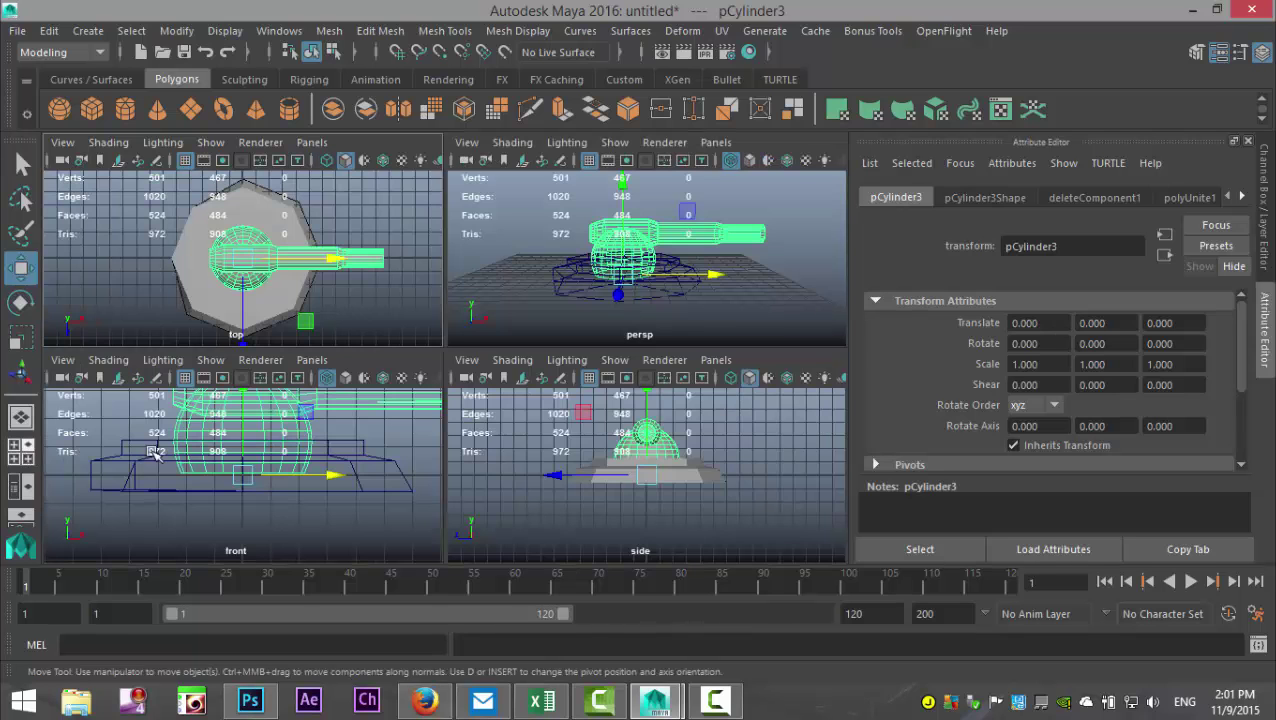
pyautogui.press('space')
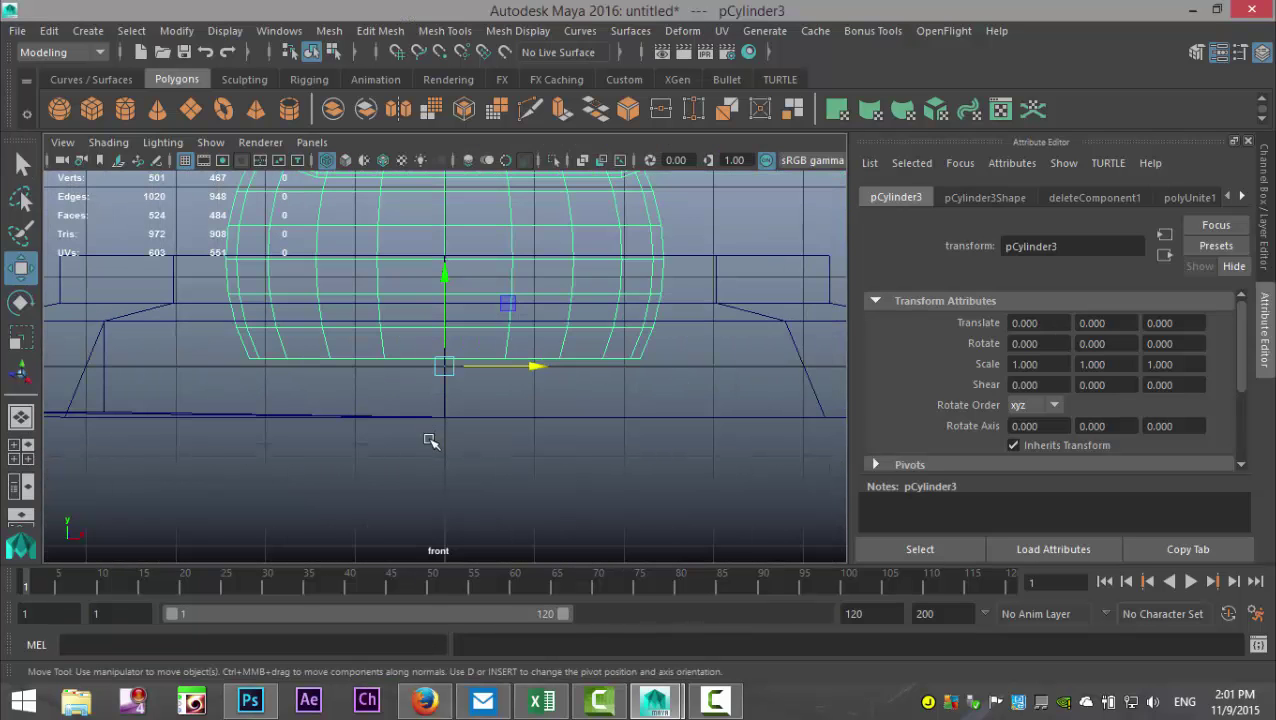
pyautogui.keyDown('alt'); pyautogui.moveTo(431, 441); pyautogui.dragTo(447, 516, button='middle'); pyautogui.keyUp('alt')
pyautogui.moveTo(462, 356); pyautogui.dragTo(469, 341)
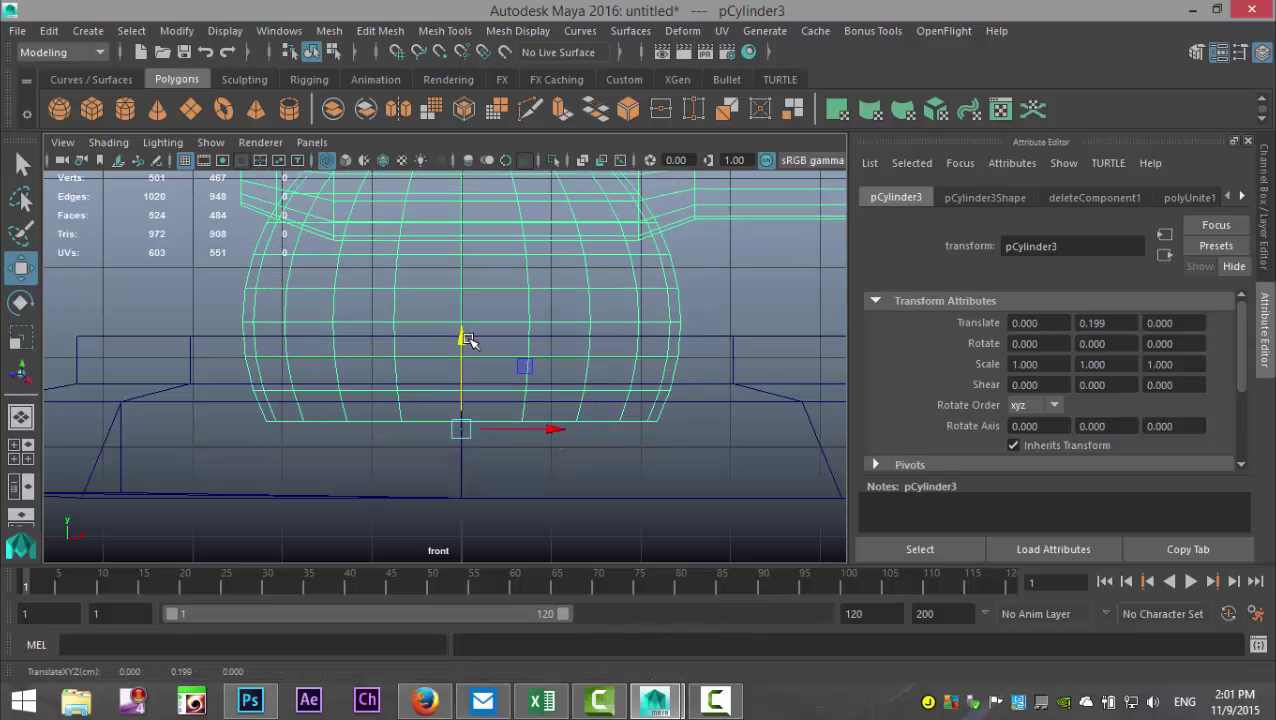
pyautogui.hotkey('ctrl', 'z')
# - Raise the turret's pivot to about Y 1.204 at the dome's centre
pyautogui.press('d')
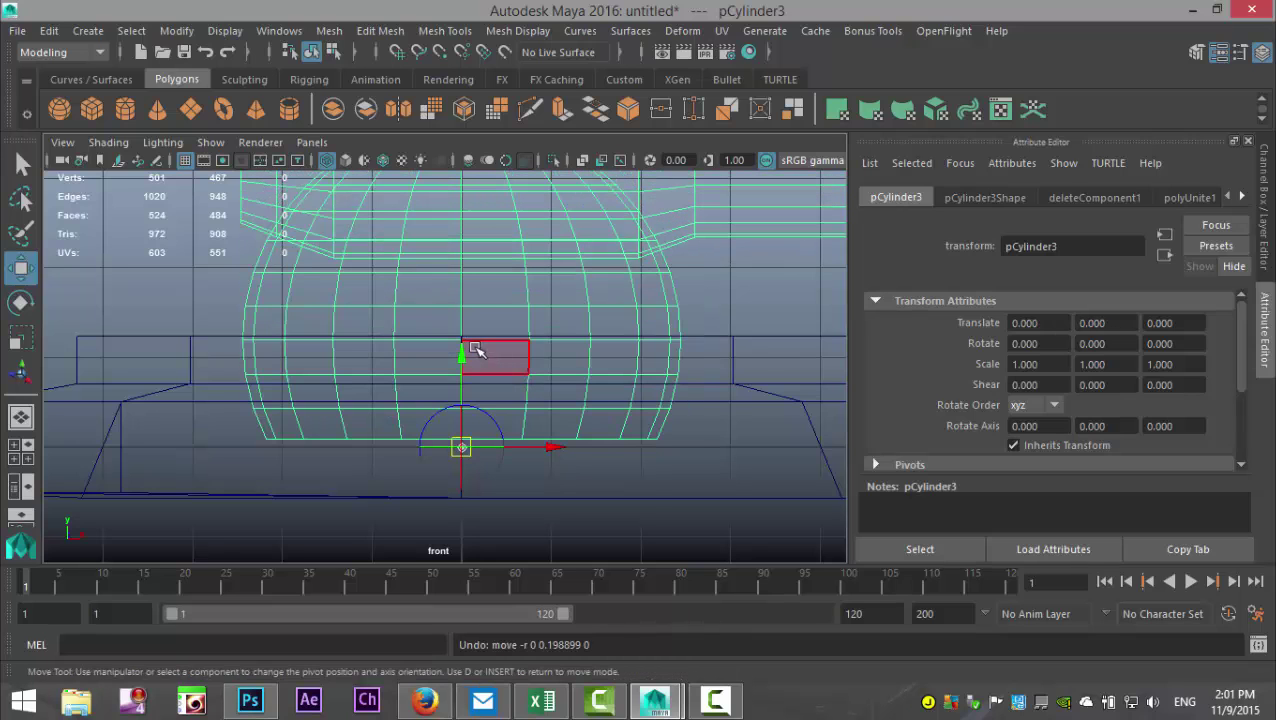
pyautogui.moveTo(463, 350); pyautogui.dragTo(468, 338)
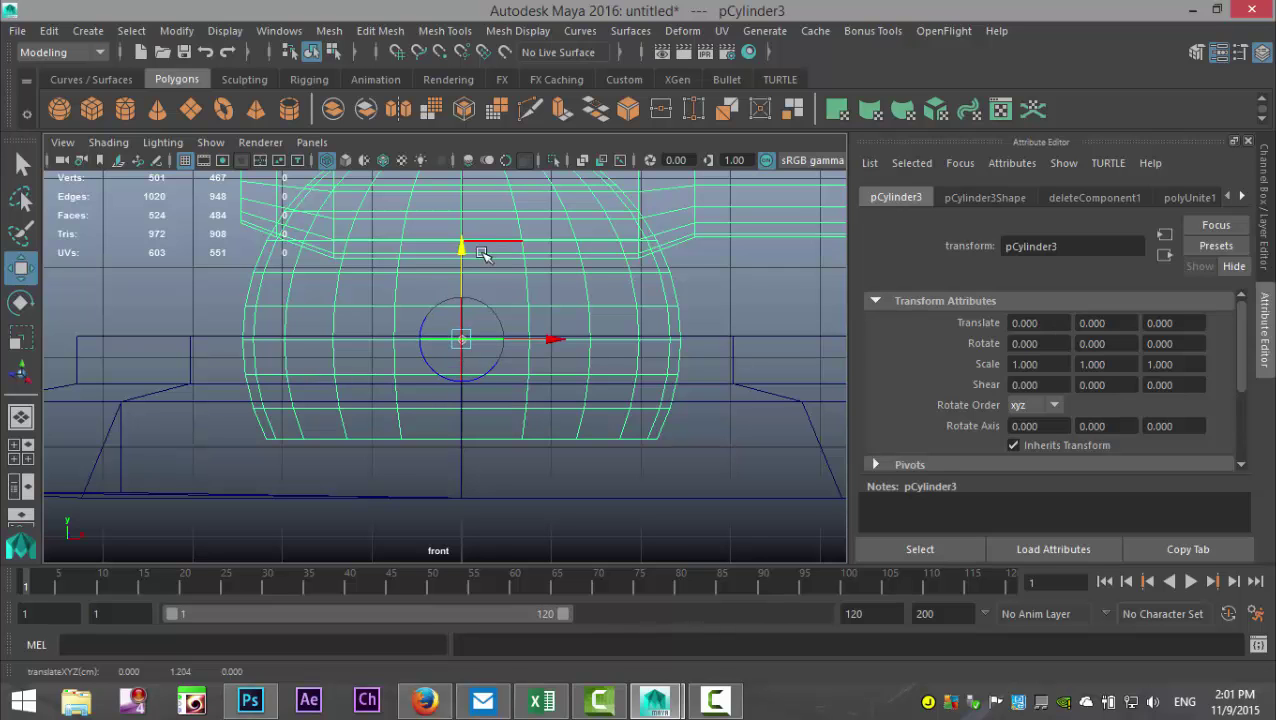
pyautogui.press('d')
pyautogui.keyDown('alt'); pyautogui.moveTo(482, 254); pyautogui.dragTo(168, 412, button='right'); pyautogui.keyUp('alt')
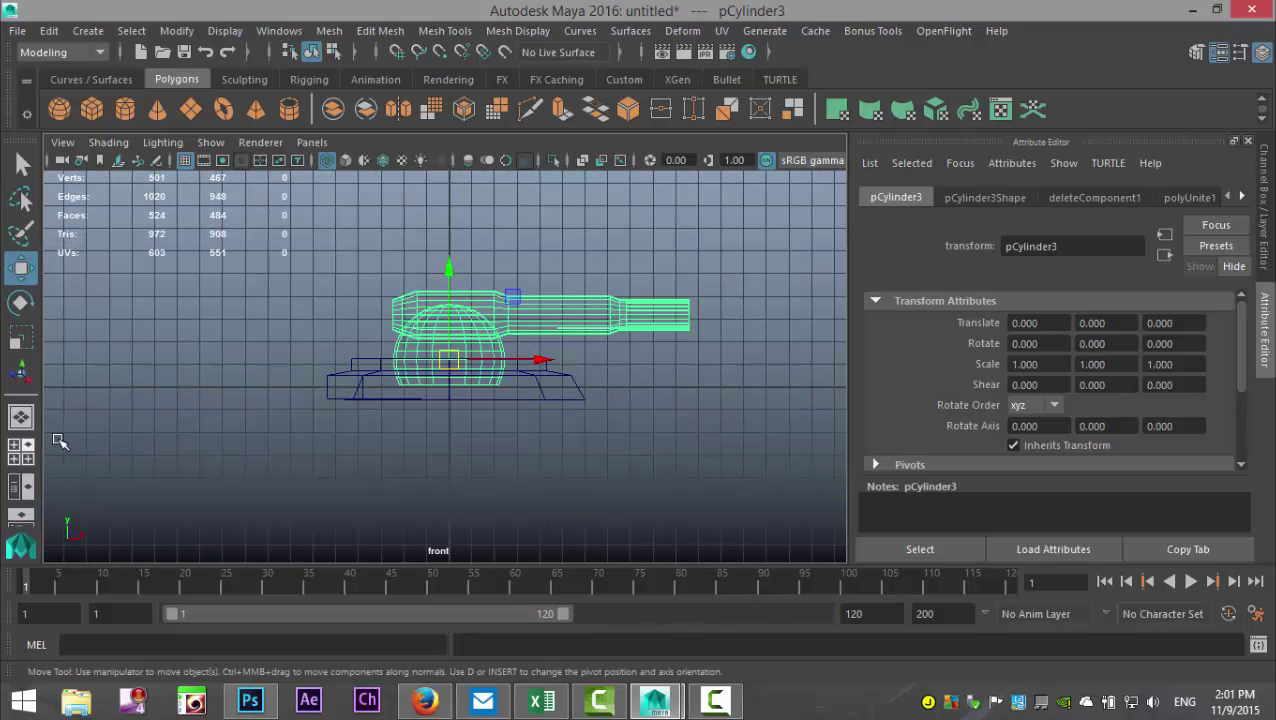
# - Return to a maximized, solid-shaded perspective view of the turret
pyautogui.press('space')
pyautogui.press('space')
pyautogui.press('5')
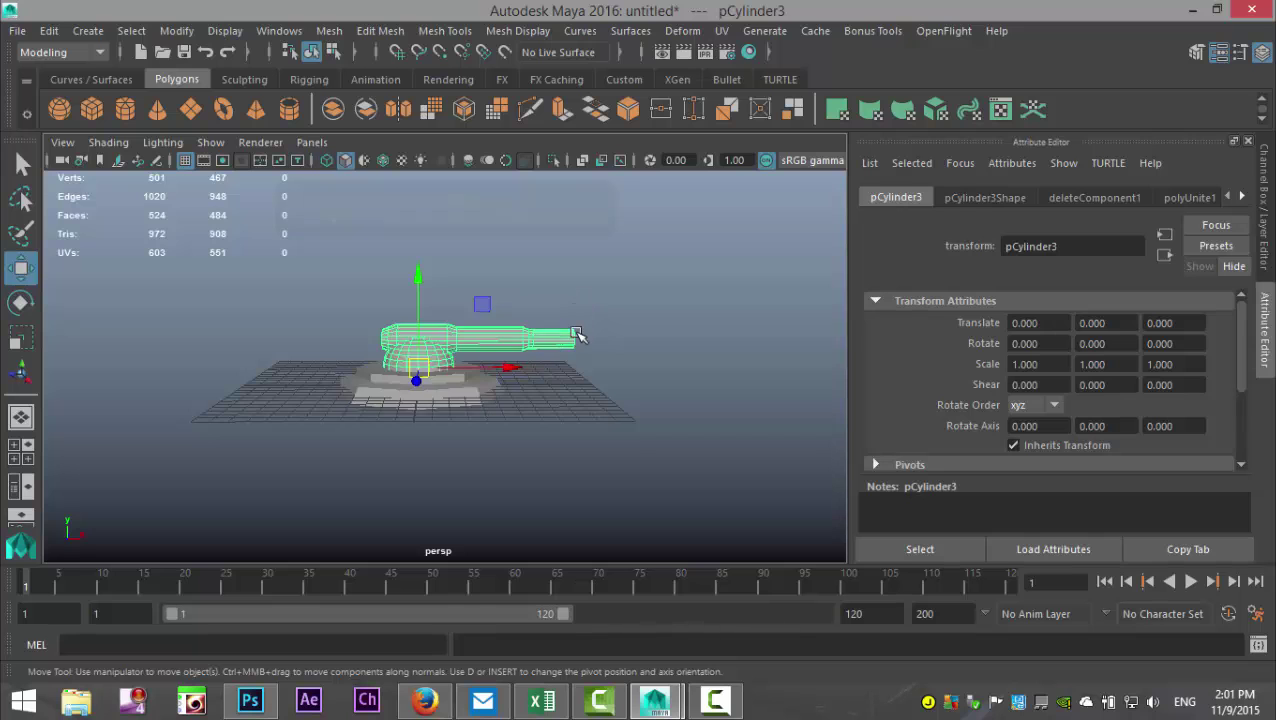
pyautogui.scroll(3, 583, 337)
pyautogui.moveTo(619, 363)
pyautogui.keyDown('alt'); pyautogui.mouseDown()
pyautogui.moveTo(598, 402)
pyautogui.moveTo(498, 373)
pyautogui.moveTo(390, 436)
pyautogui.moveTo(535, 393)
pyautogui.moveTo(584, 399)
pyautogui.moveTo(550, 427)
pyautogui.mouseUp(); pyautogui.keyUp('alt')
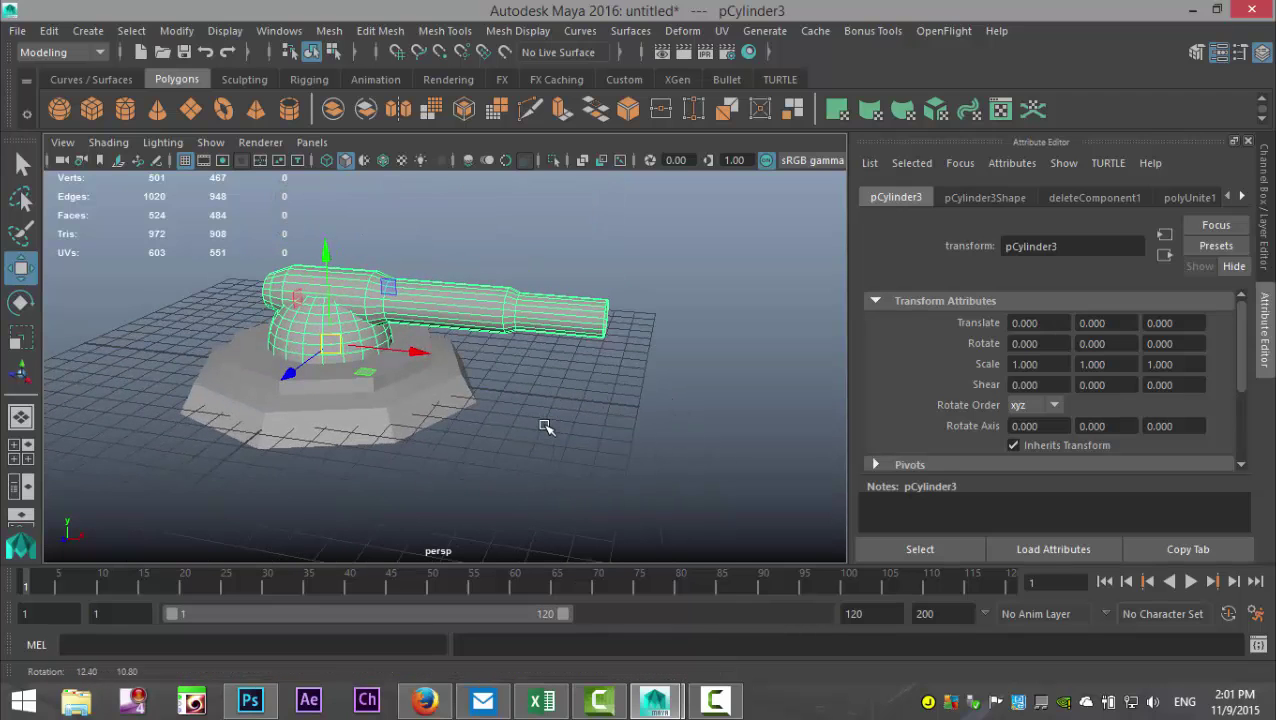
# - Create a NURBS circle and place it beside the turret at barrel height (14.866, 3.008, 0)
pyautogui.click(89, 32)
pyautogui.moveTo(191, 83)
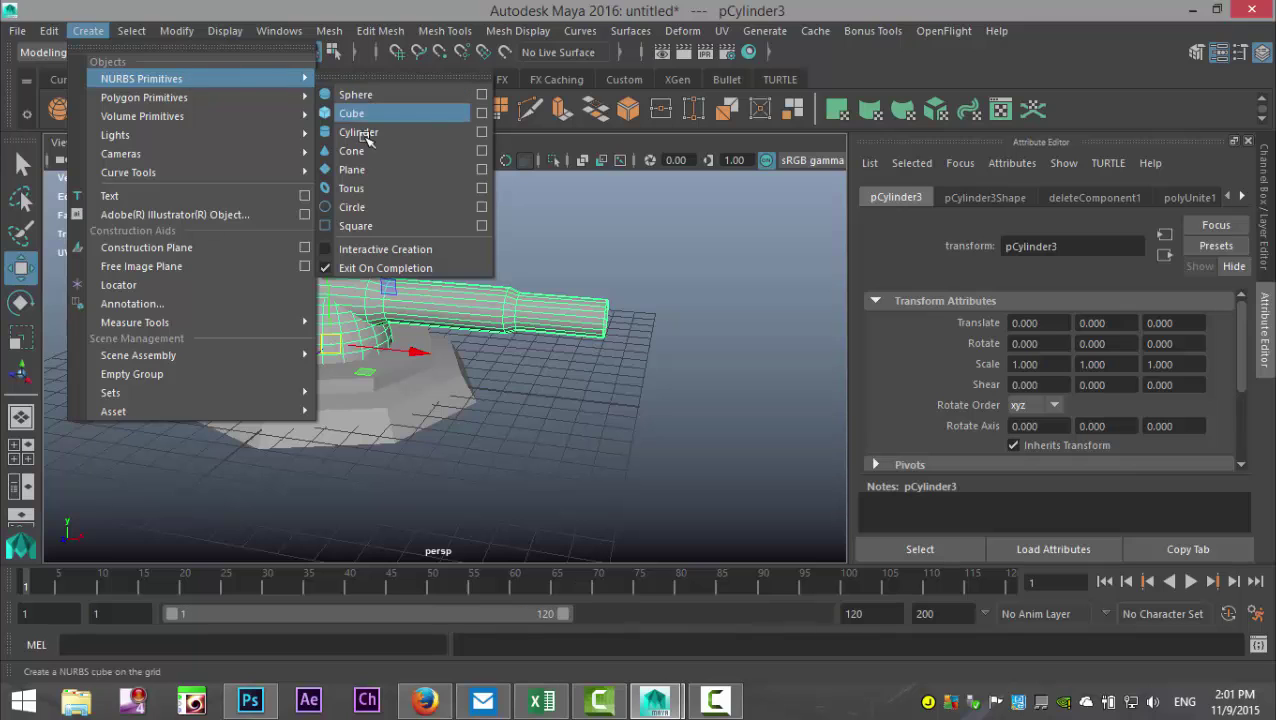
pyautogui.click(370, 207)
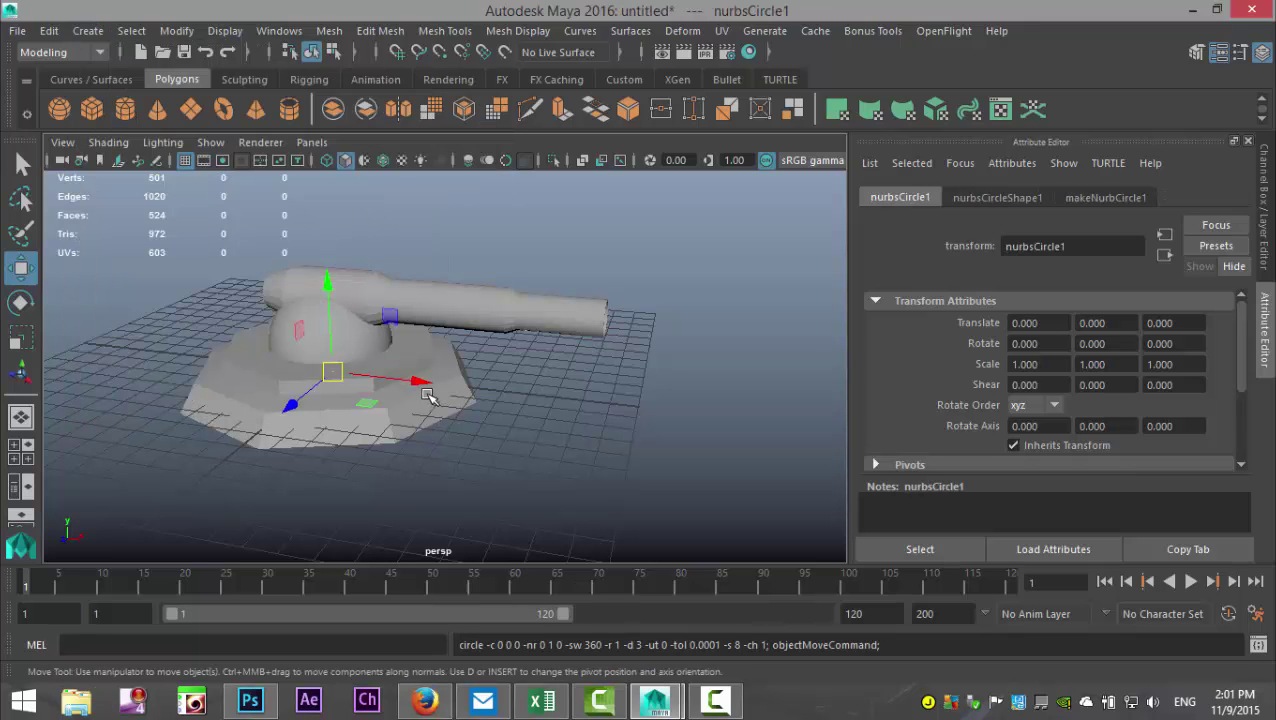
pyautogui.moveTo(420, 385); pyautogui.dragTo(750, 466)
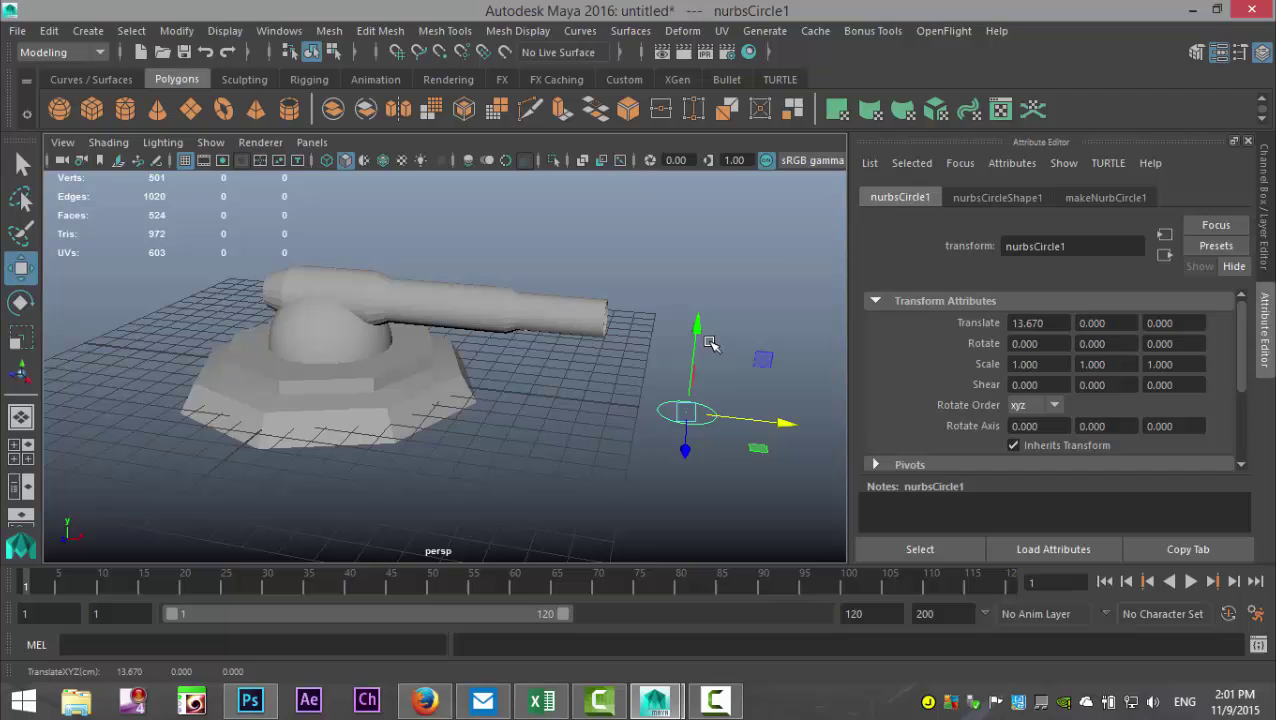
pyautogui.moveTo(712, 289); pyautogui.dragTo(675, 292)
# - Rotate nurbsCircle1 -90 degrees on Z so it stands upright
pyautogui.keyDown('alt'); pyautogui.moveTo(660, 382); pyautogui.dragTo(760, 410); pyautogui.keyUp('alt')
pyautogui.press('e')
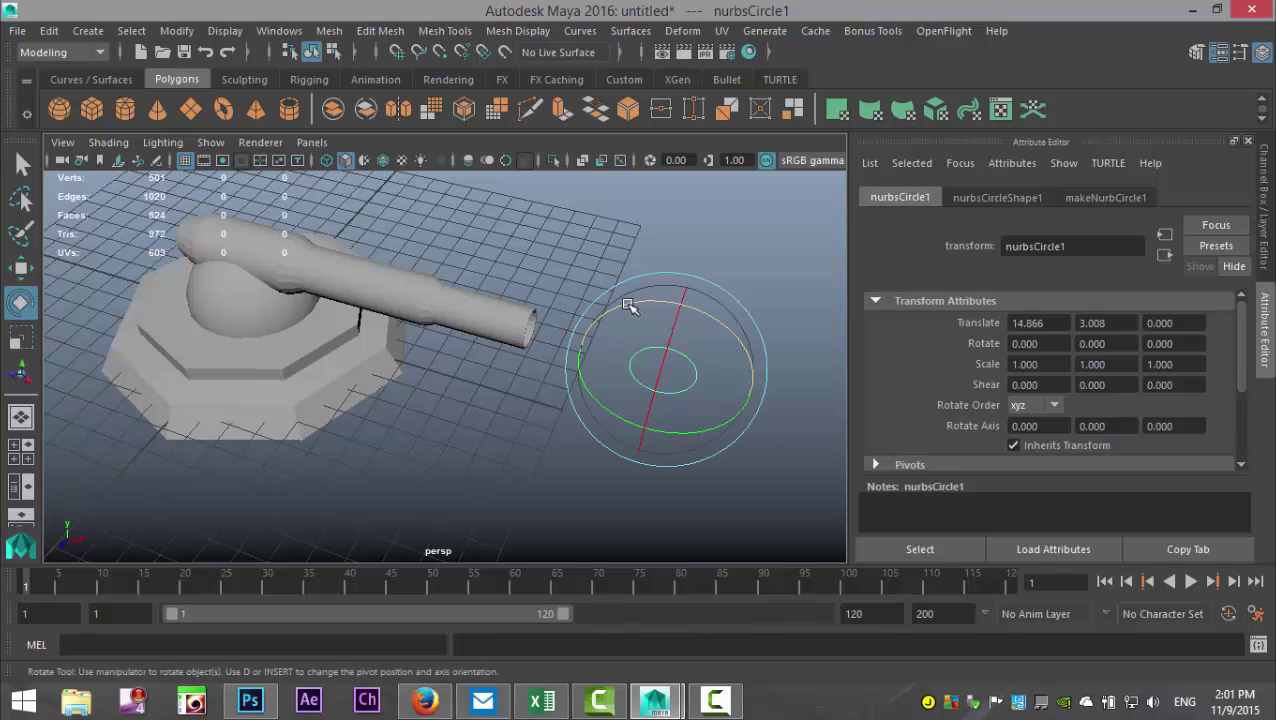
pyautogui.moveTo(629, 305); pyautogui.dragTo(737, 350)
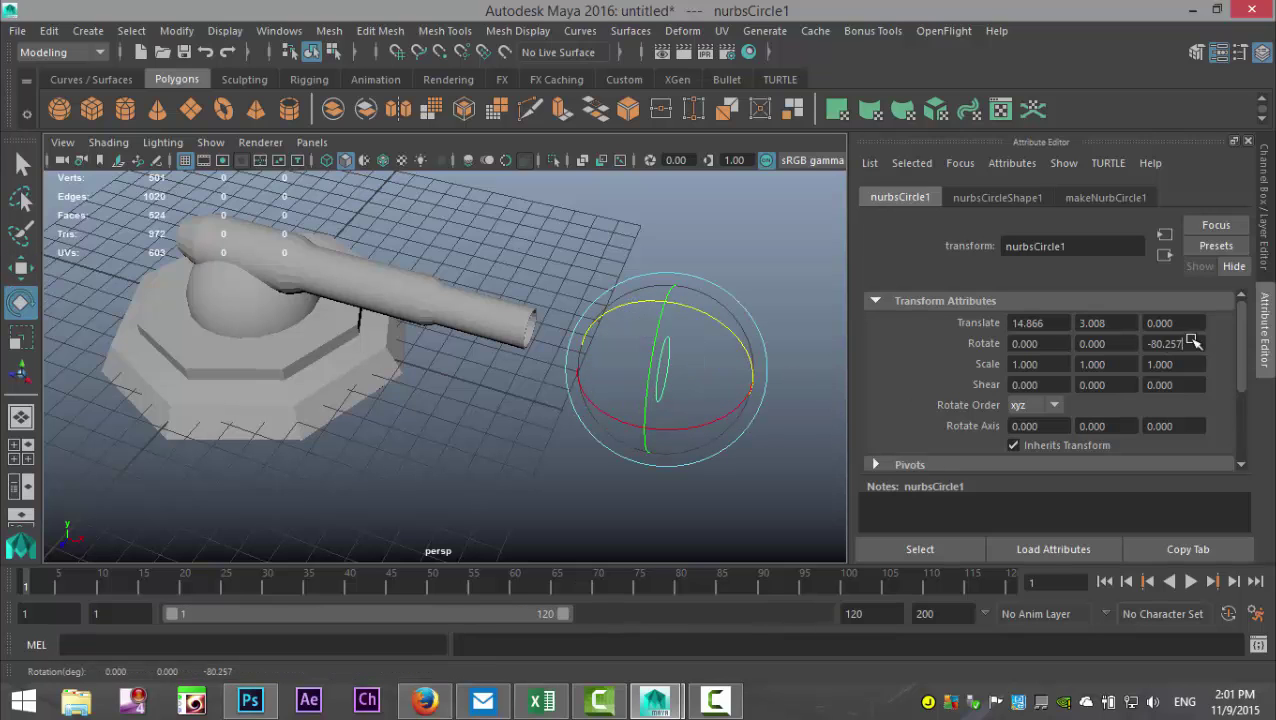
pyautogui.press('Return')
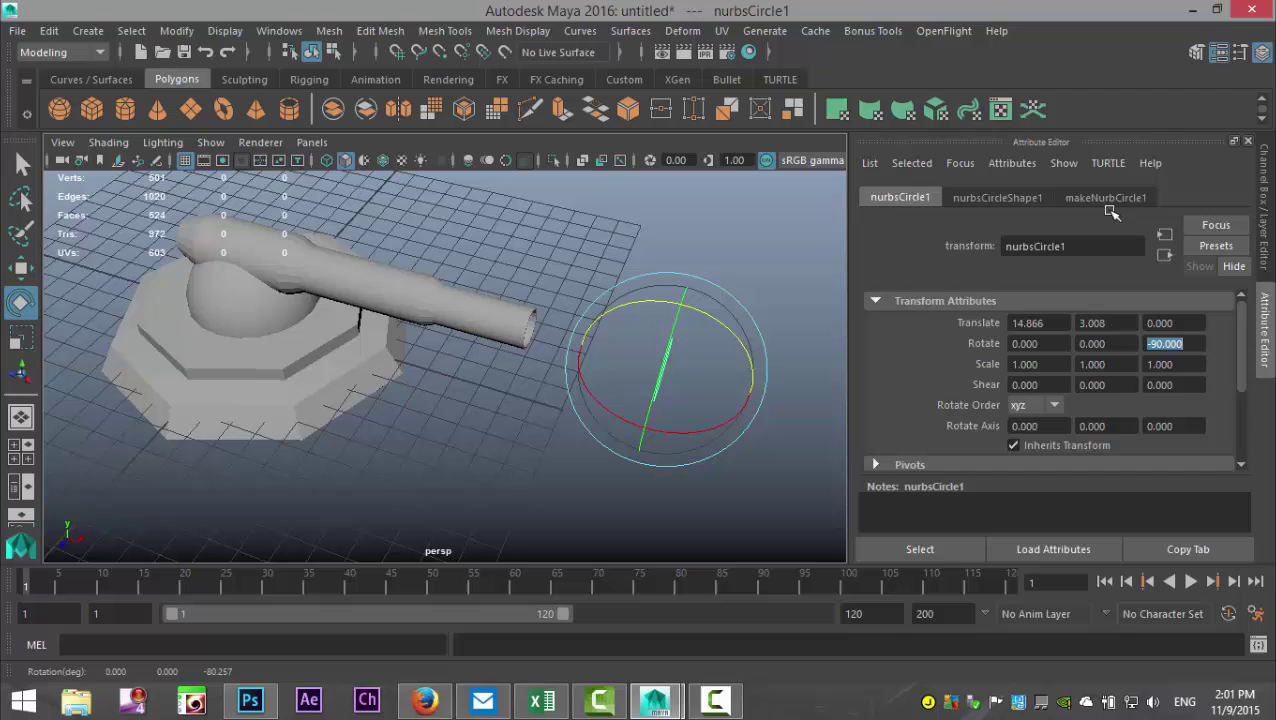
pyautogui.keyDown('alt'); pyautogui.moveTo(646, 356); pyautogui.dragTo(660, 434); pyautogui.keyUp('alt')
# - Delete the cannon mesh's construction history and freeze its transformations
pyautogui.keyDown('alt'); pyautogui.moveTo(666, 441); pyautogui.dragTo(559, 443, button='right'); pyautogui.keyUp('alt')
pyautogui.moveTo(432, 465); pyautogui.dragTo(478, 460)
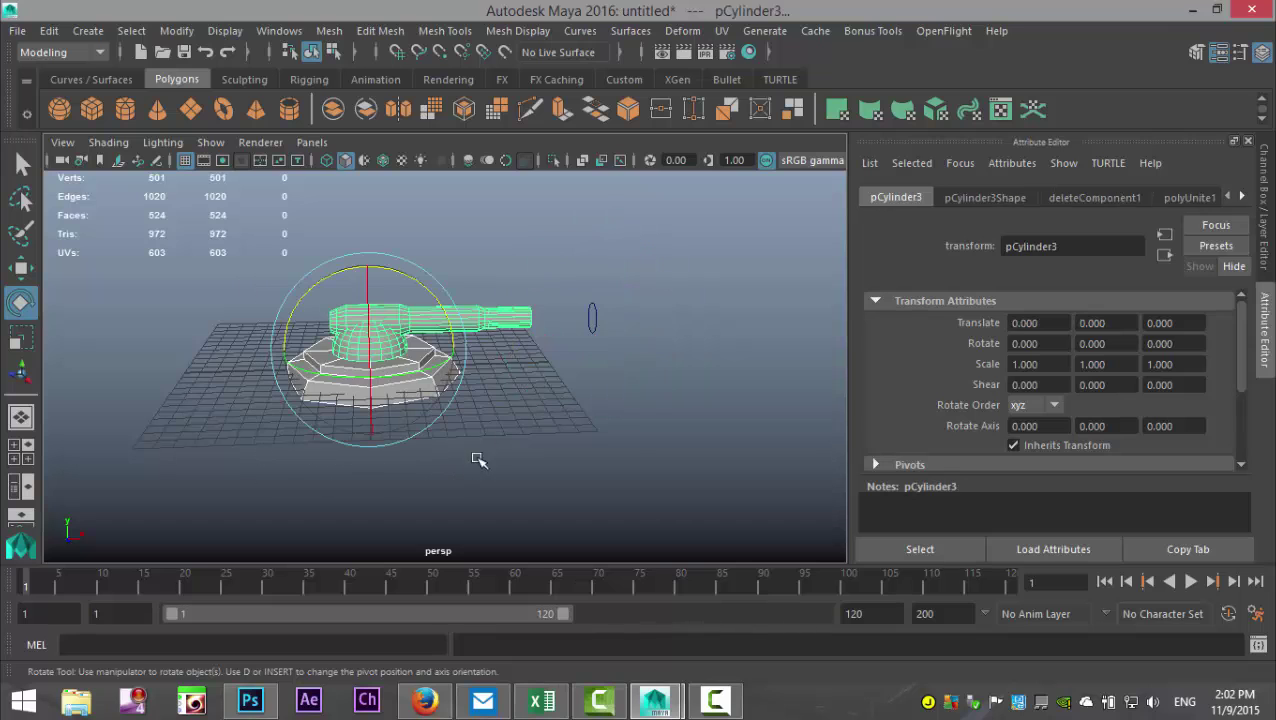
pyautogui.click(48, 30)
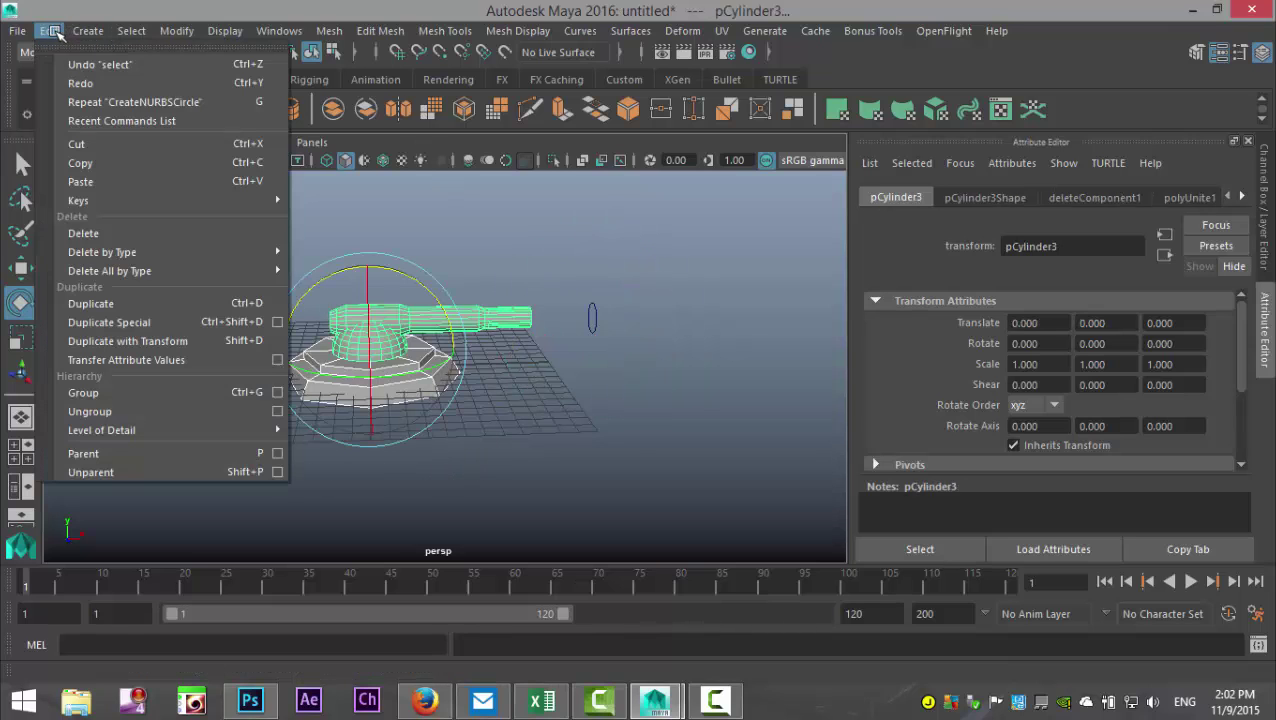
pyautogui.moveTo(185, 249)
pyautogui.click(323, 265)
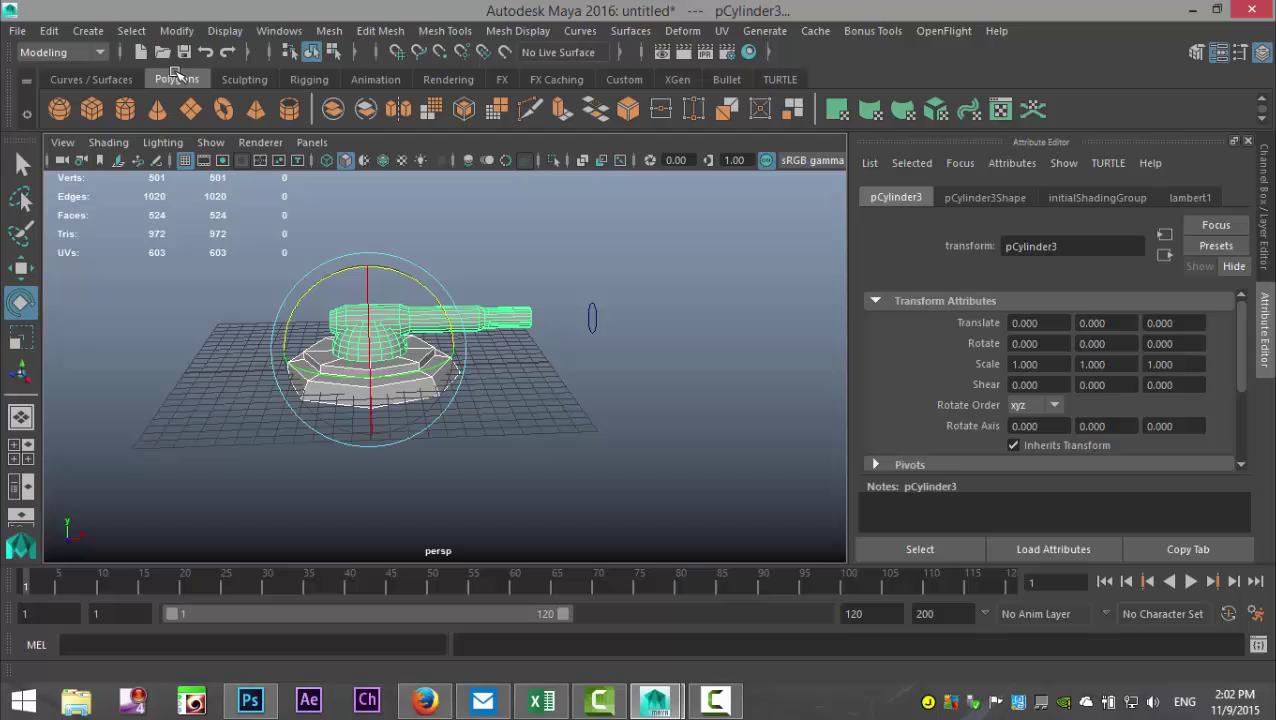
pyautogui.click(183, 33)
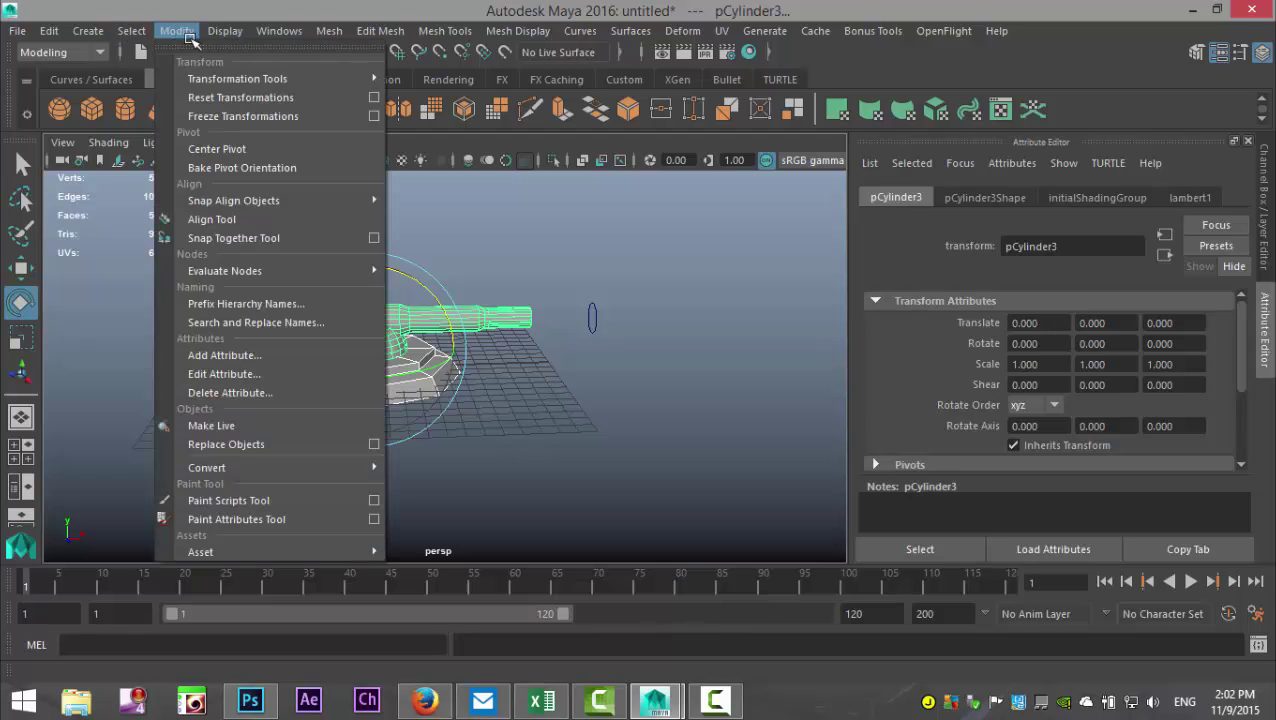
pyautogui.click(232, 116)
# - Delete nurbsCircle1's history and freeze its transformations, zeroing translate and rotate
pyautogui.keyDown('alt'); pyautogui.moveTo(625, 457); pyautogui.dragTo(473, 355); pyautogui.keyUp('alt')
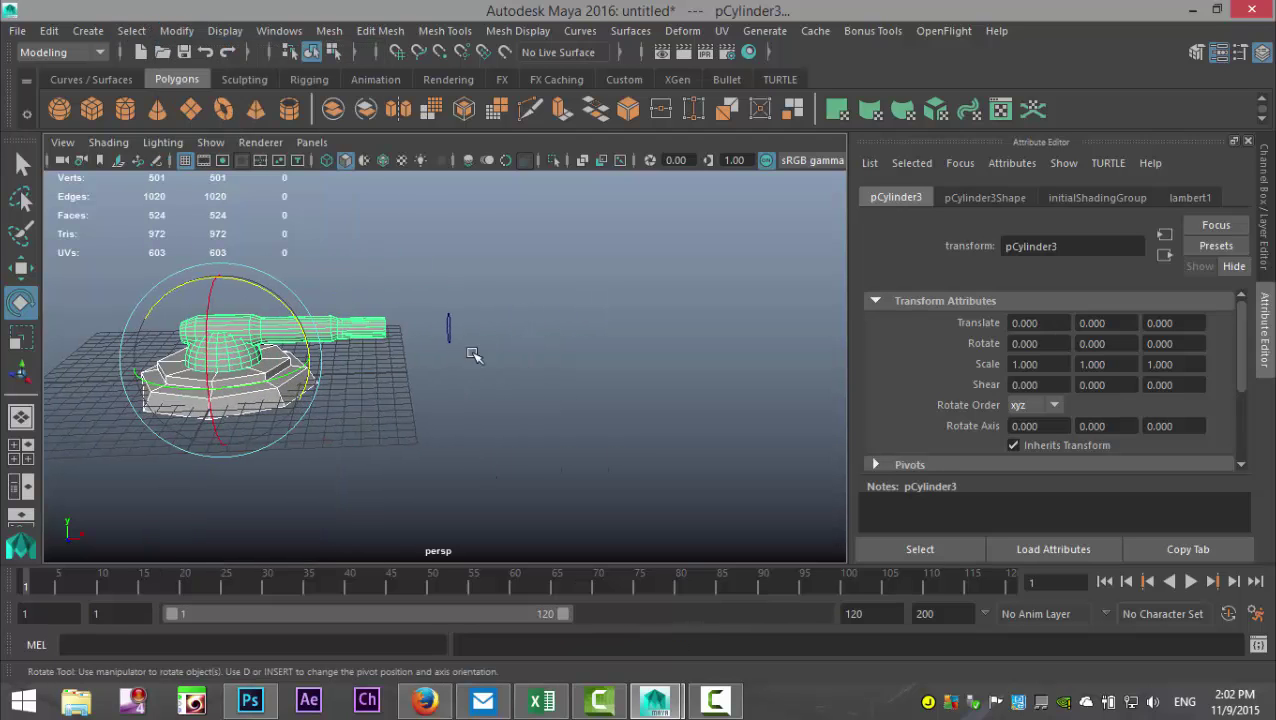
pyautogui.click(448, 322)
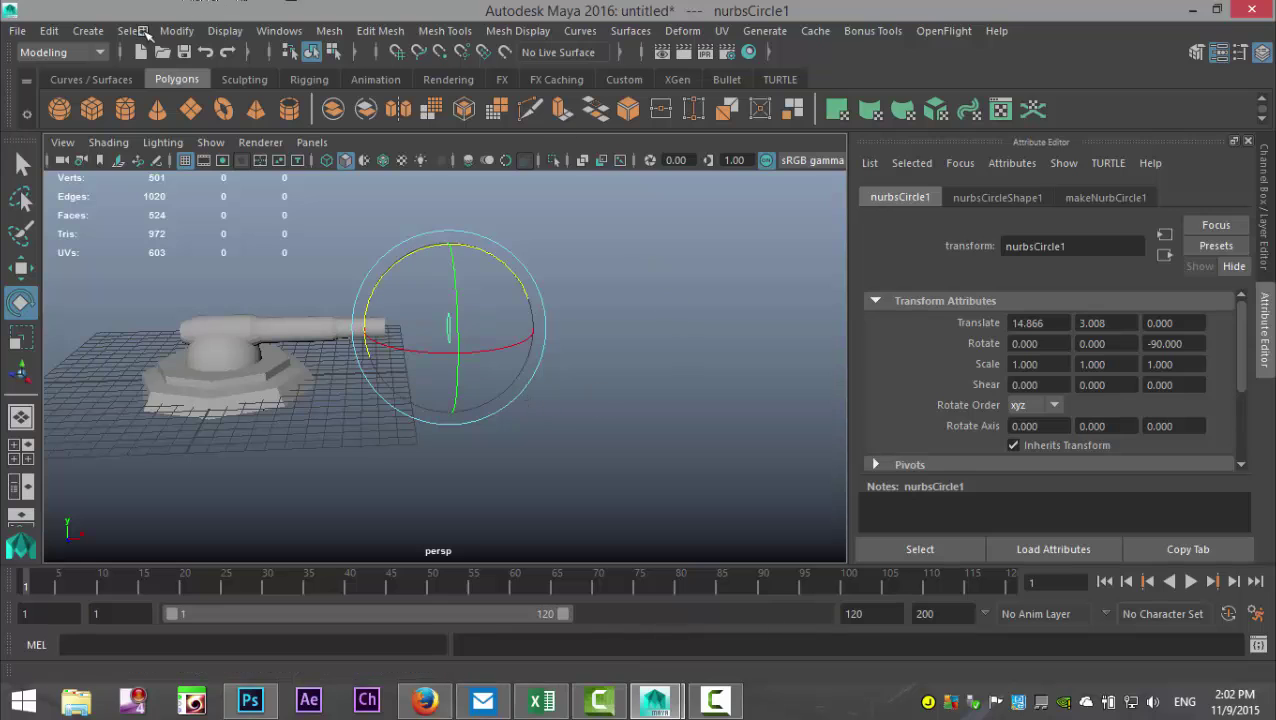
pyautogui.click(62, 31)
pyautogui.moveTo(272, 252)
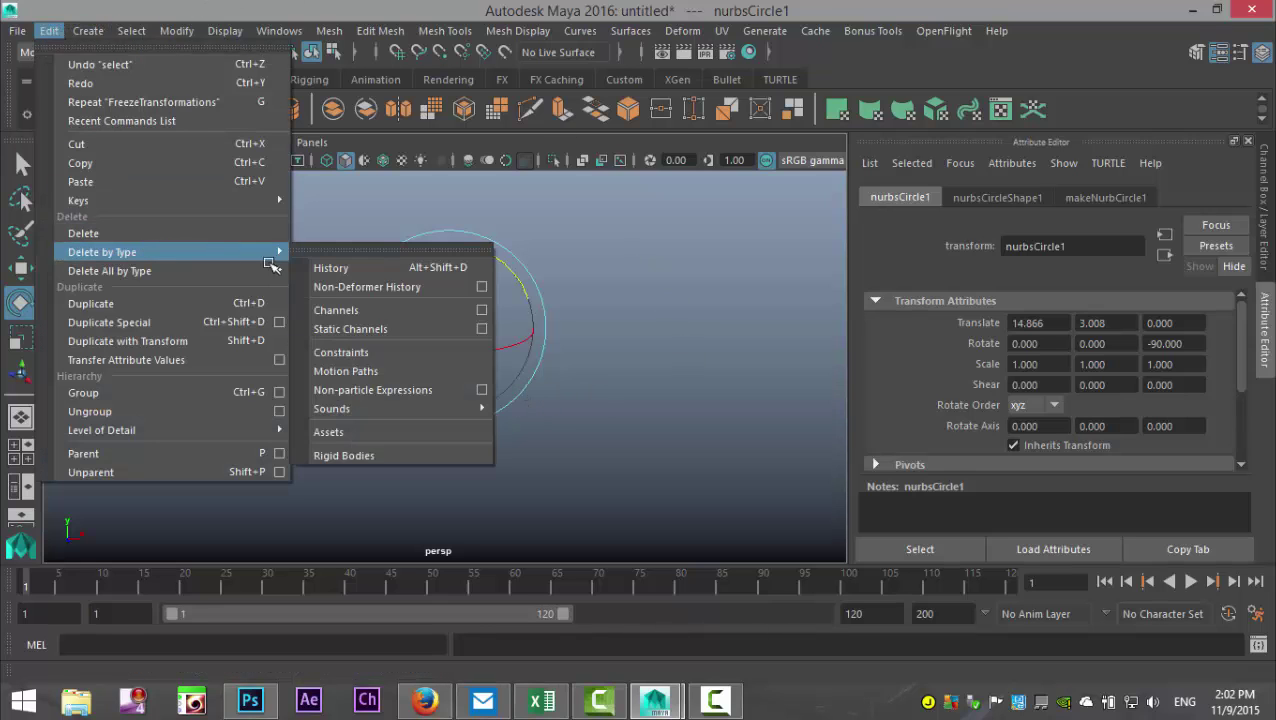
pyautogui.click(331, 268)
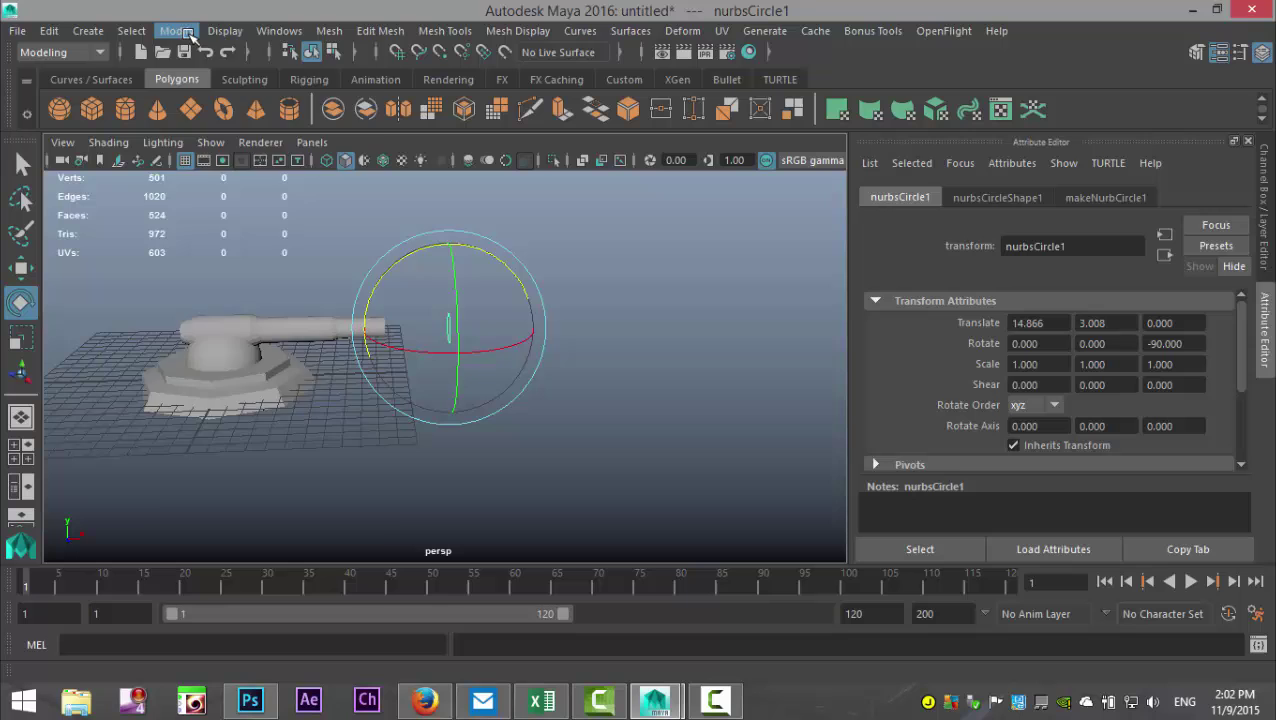
pyautogui.click(188, 33)
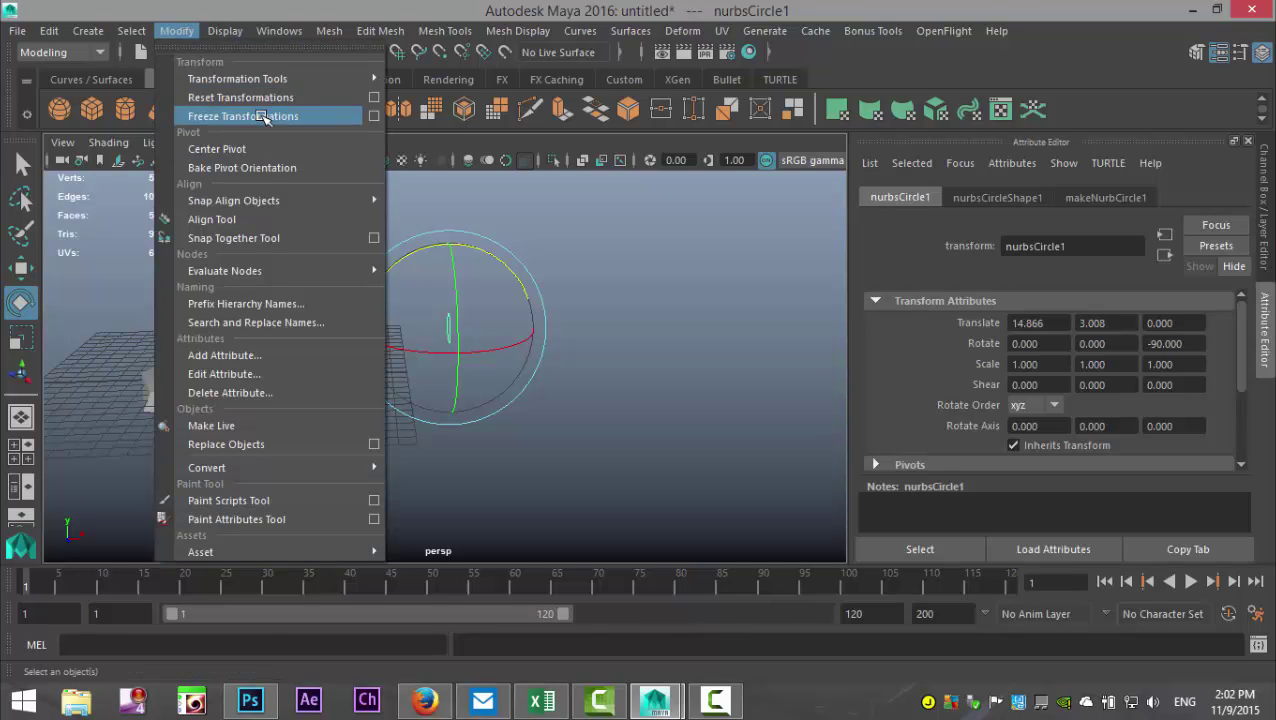
pyautogui.click(263, 117)
pyautogui.keyDown('alt'); pyautogui.moveTo(669, 353); pyautogui.dragTo(313, 354); pyautogui.keyUp('alt')
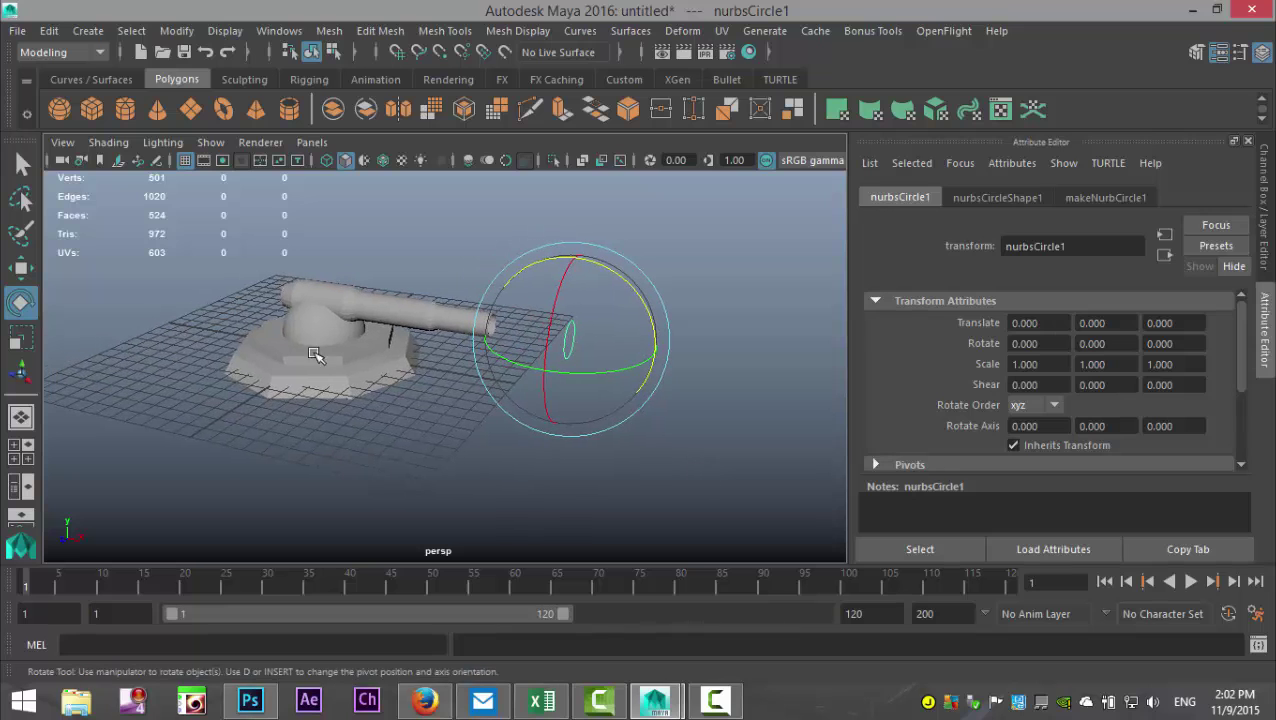
# - Select the NURBS circle then the cannon, and switch to the Animation menu set
pyautogui.click(378, 312)
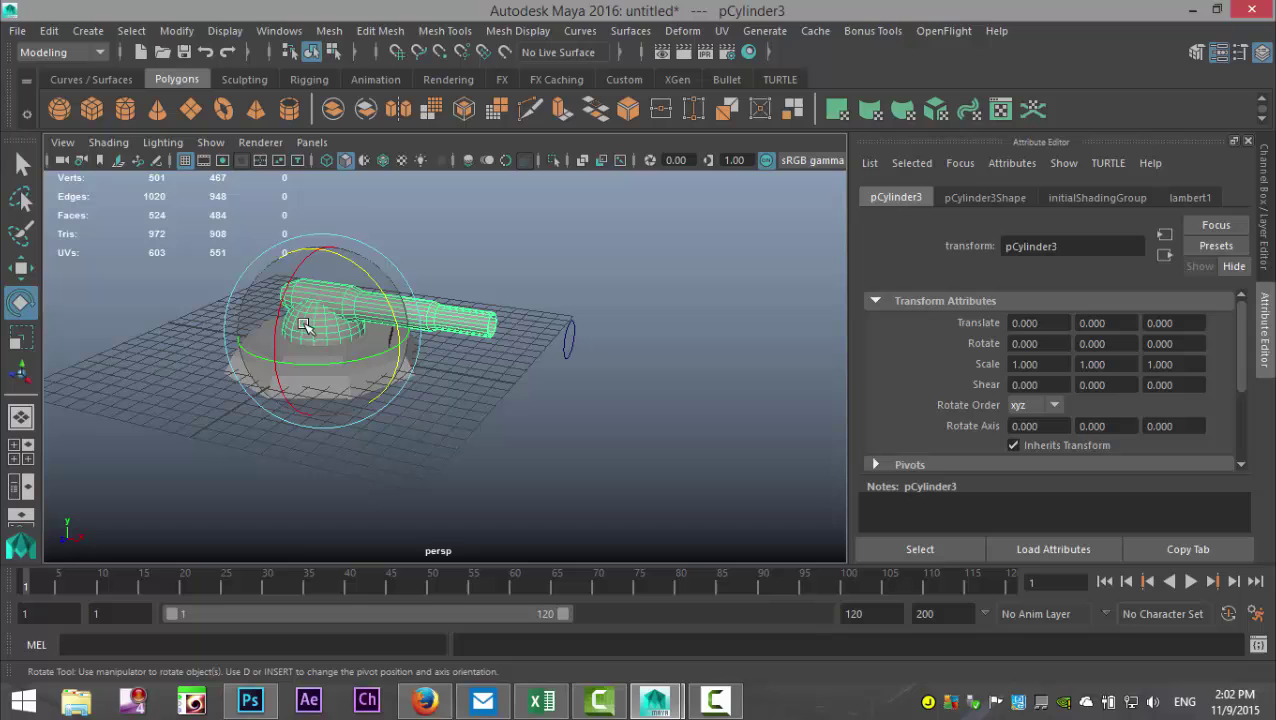
pyautogui.click(568, 356)
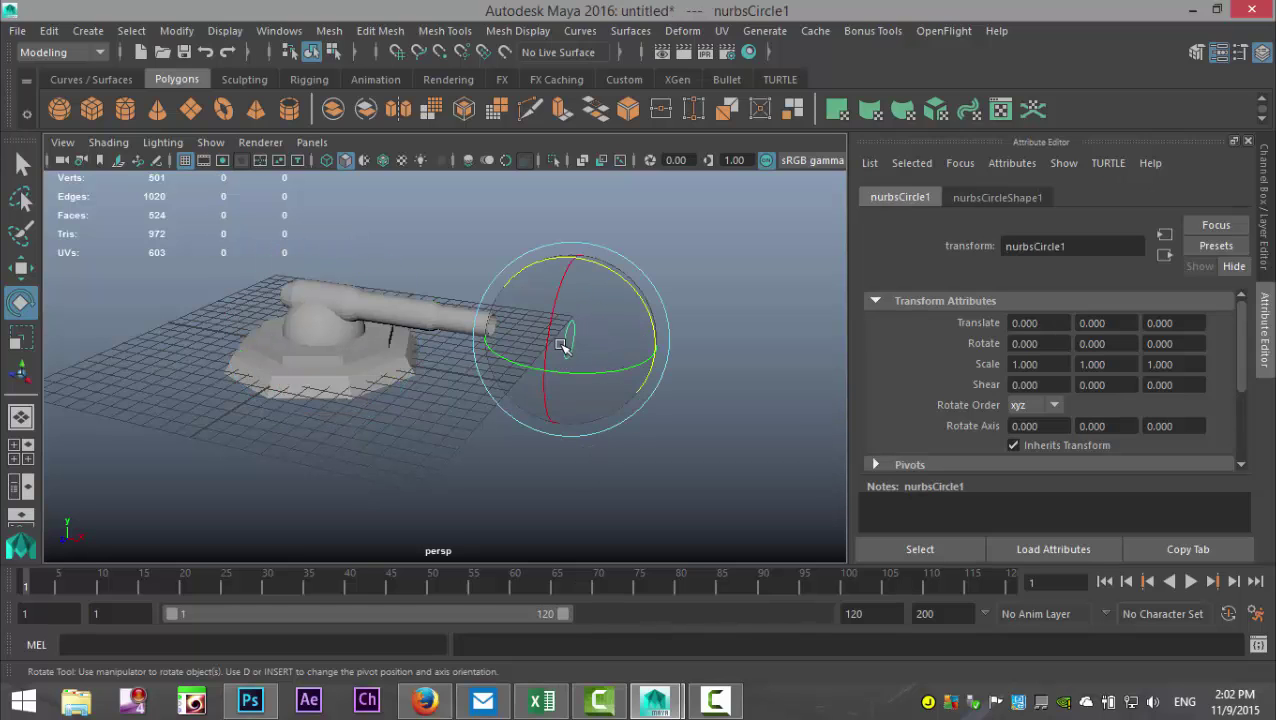
pyautogui.click(441, 314)
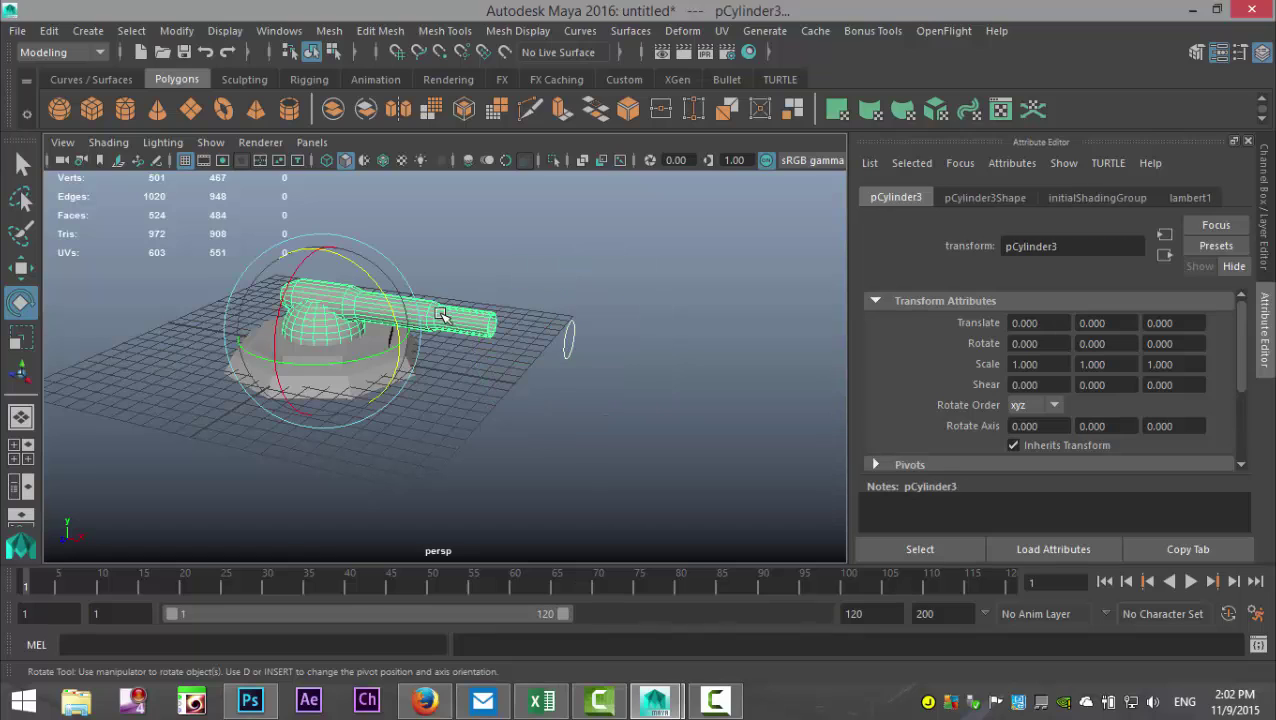
pyautogui.click(66, 54)
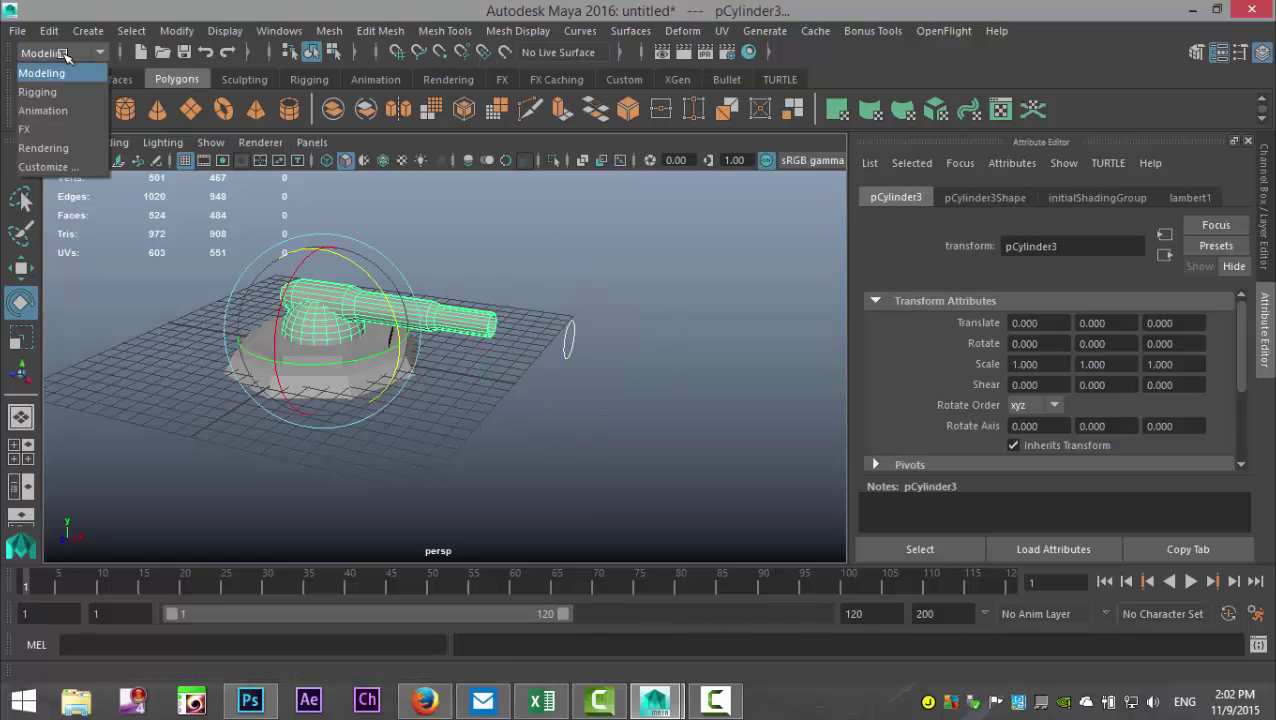
pyautogui.click(68, 110)
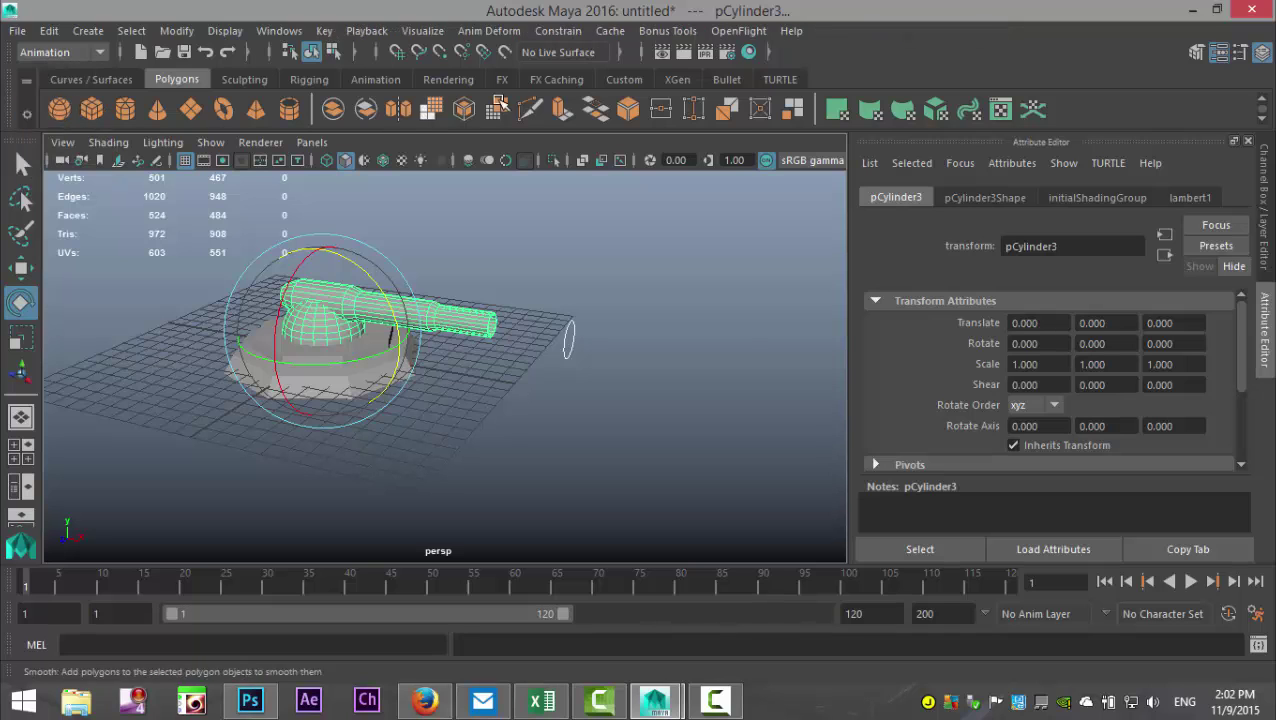
# - Add an aim constraint with reset default options so the cannon points at the circle
pyautogui.click(572, 31)
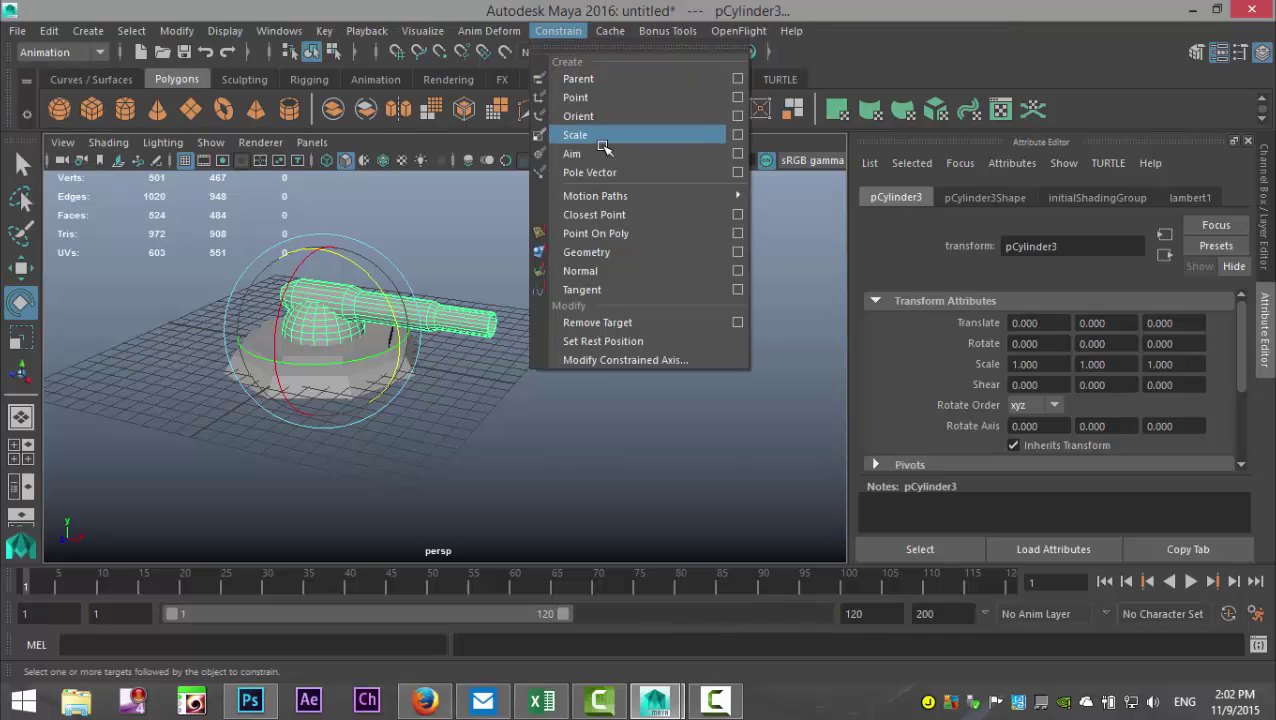
pyautogui.click(736, 154)
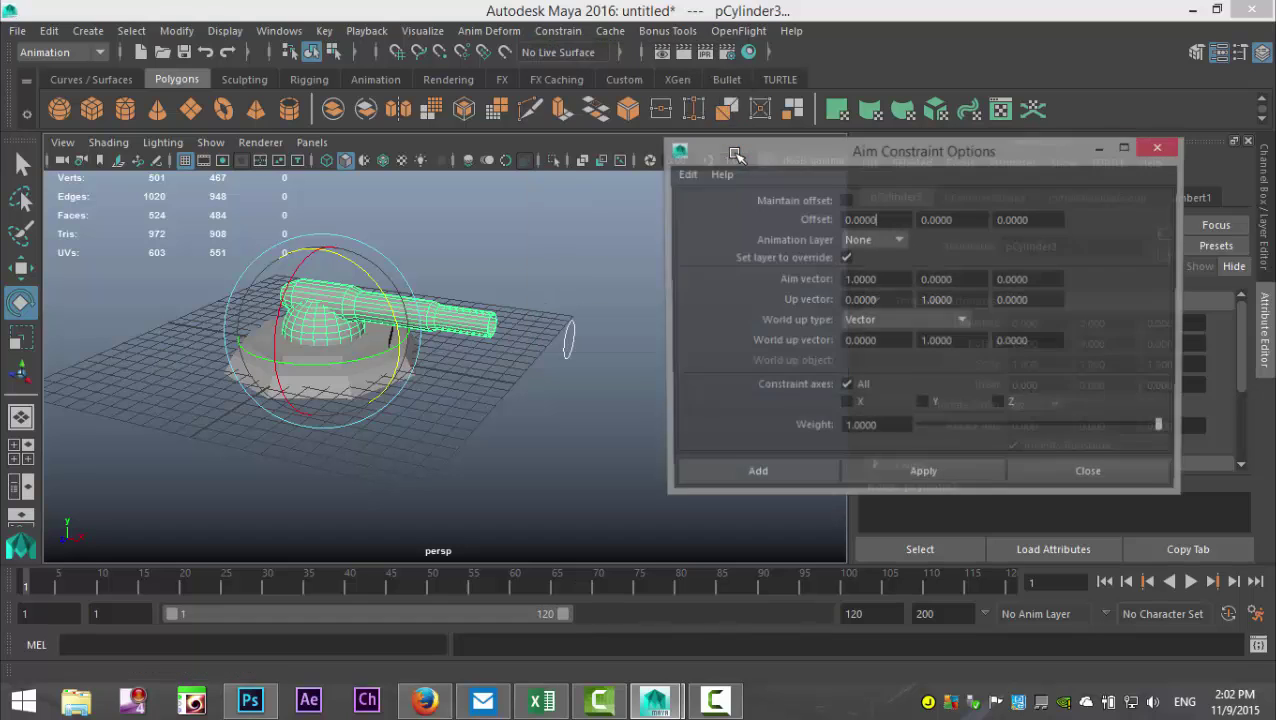
pyautogui.click(685, 174)
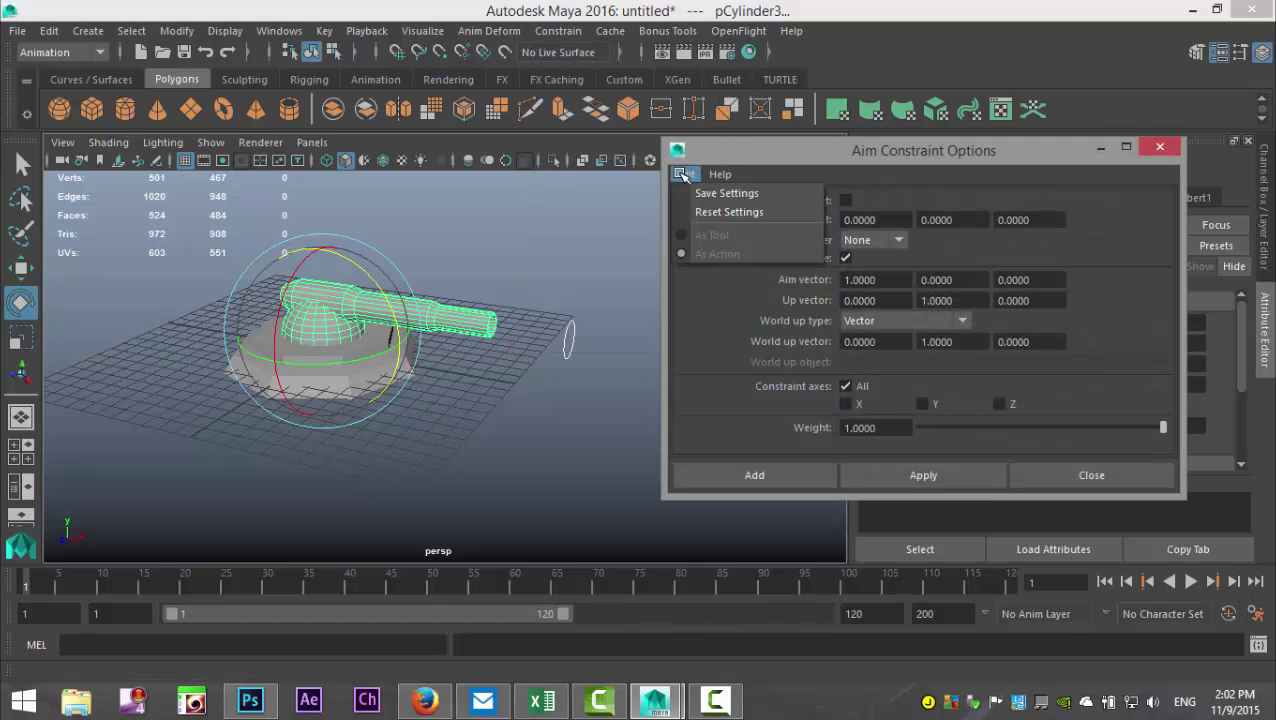
pyautogui.click(745, 211)
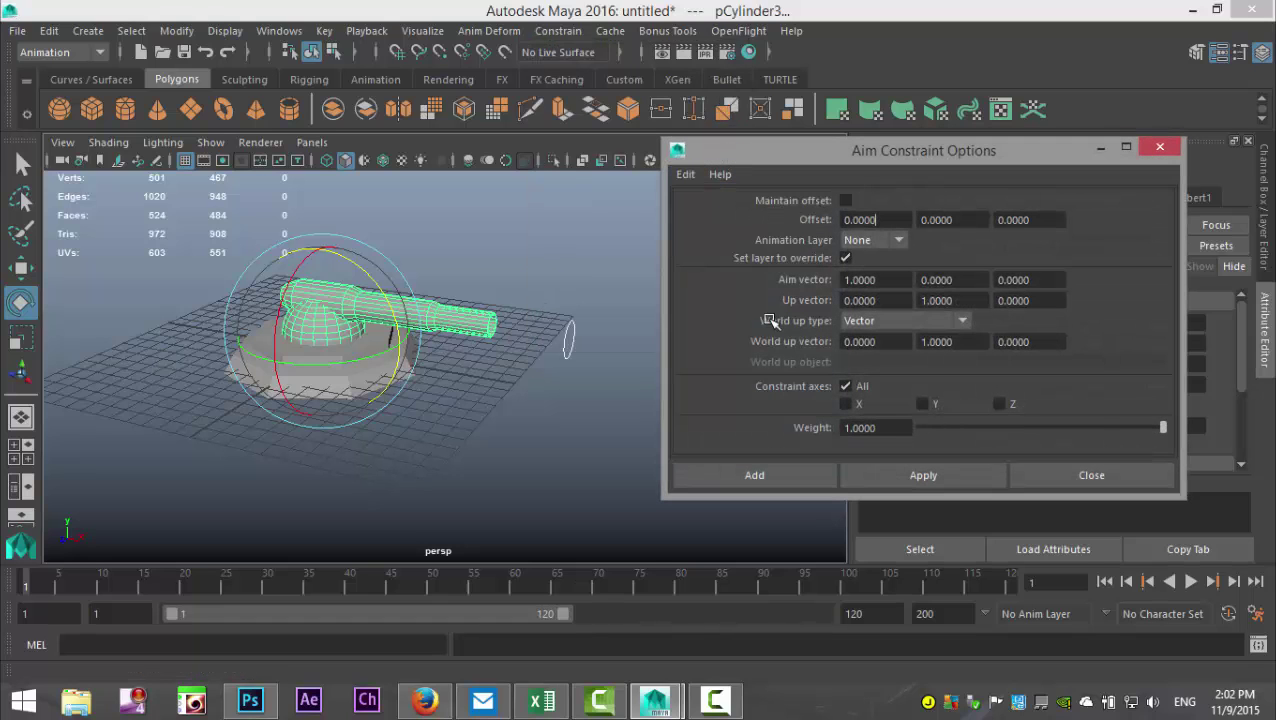
pyautogui.click(815, 477)
pyautogui.scroll(2, 632, 419)
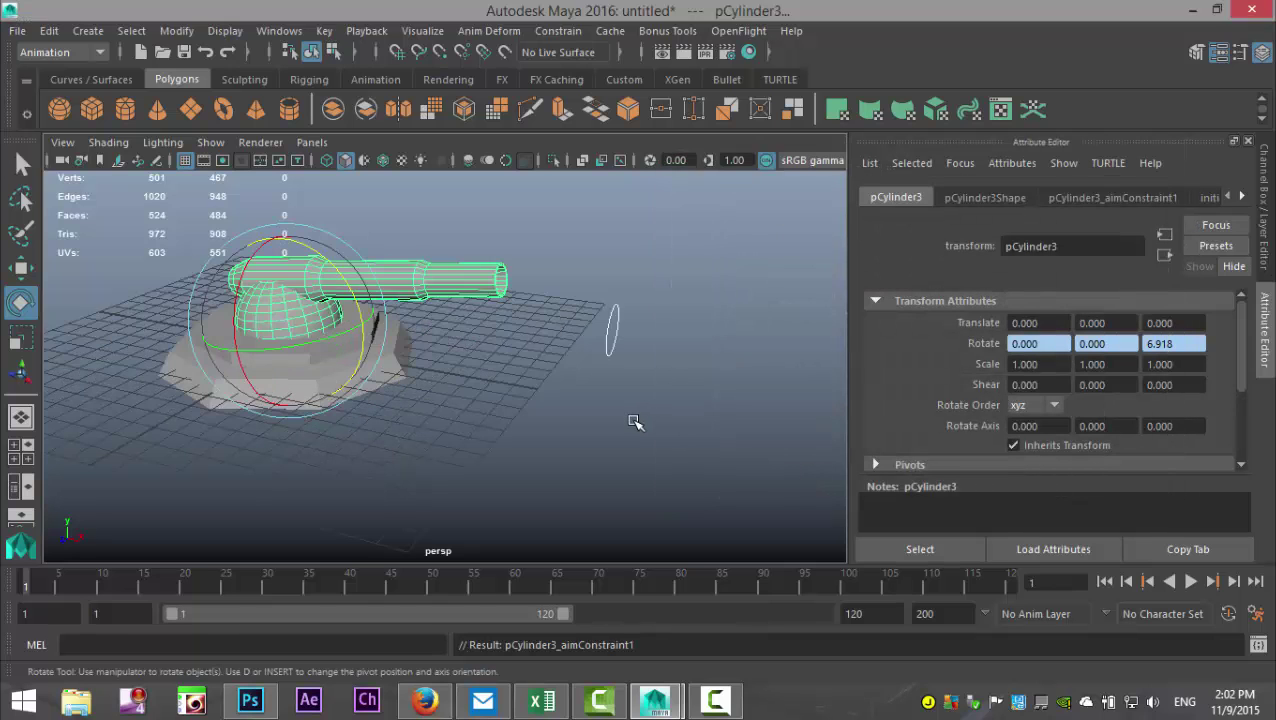
pyautogui.keyDown('alt'); pyautogui.moveTo(602, 431); pyautogui.dragTo(609, 371); pyautogui.keyUp('alt')
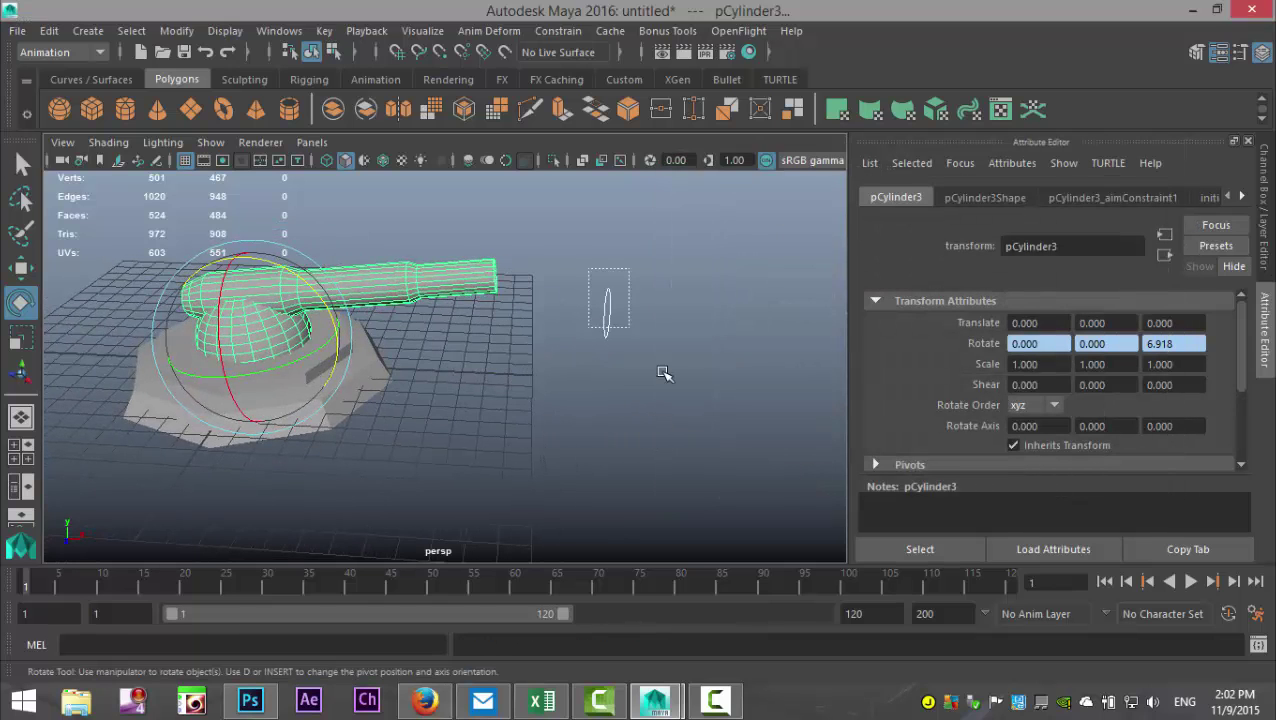
# - Drag nurbsCircle1 down, left and along Z to -22.411, 0.669, -0.957, watching the barrel follow
pyautogui.click(605, 300)
pyautogui.moveTo(672, 450)
pyautogui.keyDown('alt'); pyautogui.mouseDown()
pyautogui.moveTo(638, 456)
pyautogui.moveTo(649, 447)
pyautogui.mouseUp(); pyautogui.keyUp('alt')
pyautogui.press('w')
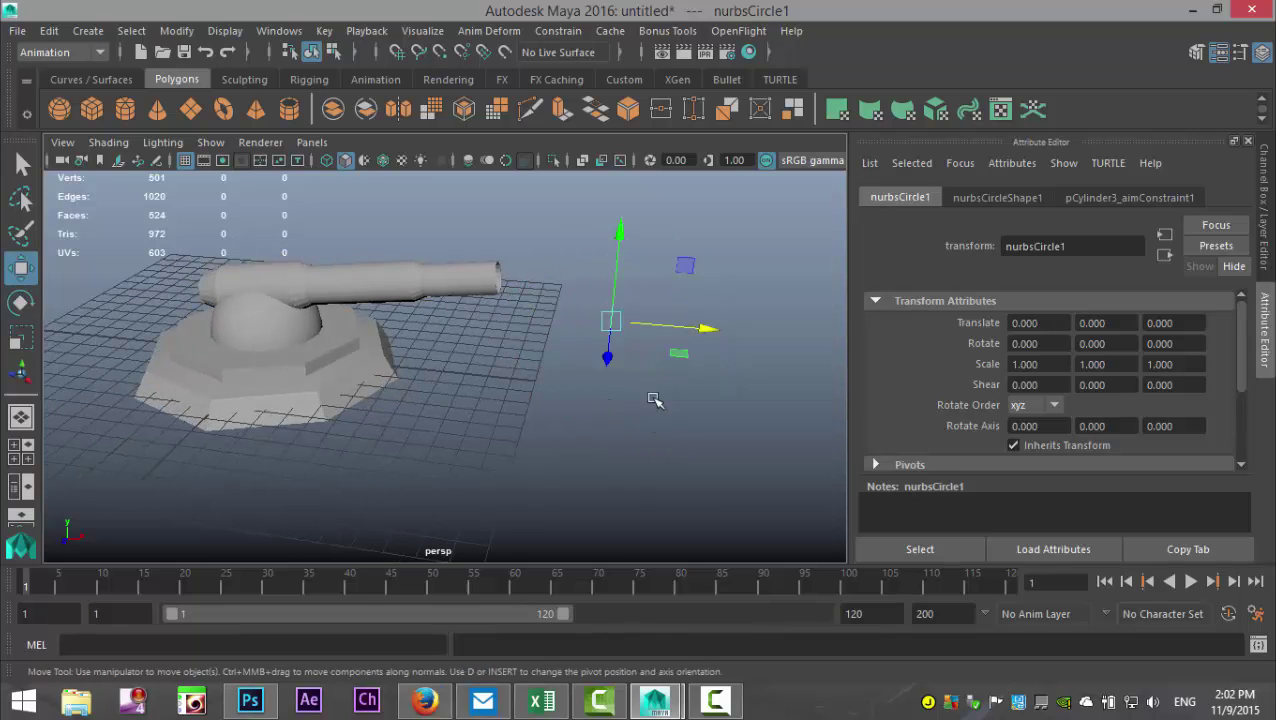
pyautogui.moveTo(617, 250)
pyautogui.mouseDown()
pyautogui.moveTo(620, 226)
pyautogui.moveTo(649, 364)
pyautogui.moveTo(637, 245)
pyautogui.mouseUp()
pyautogui.keyDown('alt'); pyautogui.moveTo(668, 388); pyautogui.dragTo(128, 199); pyautogui.keyUp('alt')
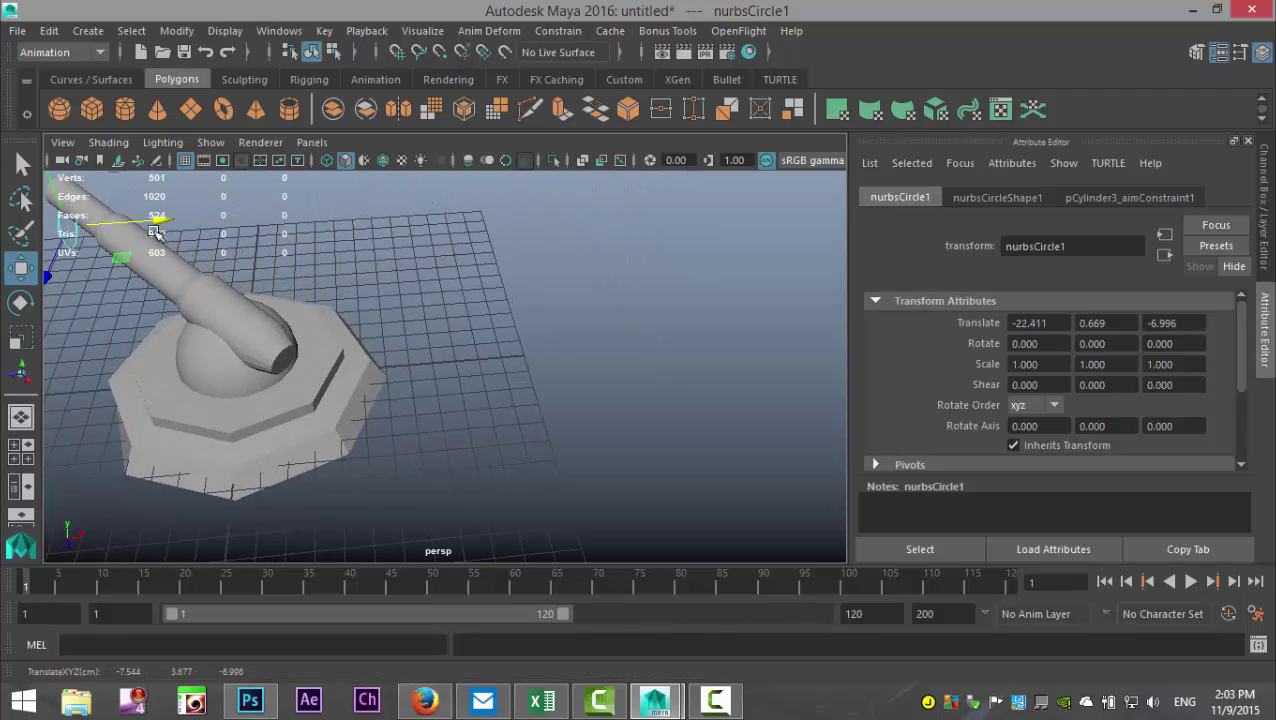
pyautogui.keyDown('alt'); pyautogui.moveTo(210, 315); pyautogui.dragTo(233, 340, button='middle'); pyautogui.keyUp('alt')
pyautogui.keyDown('alt'); pyautogui.moveTo(233, 340); pyautogui.dragTo(527, 325); pyautogui.keyUp('alt')
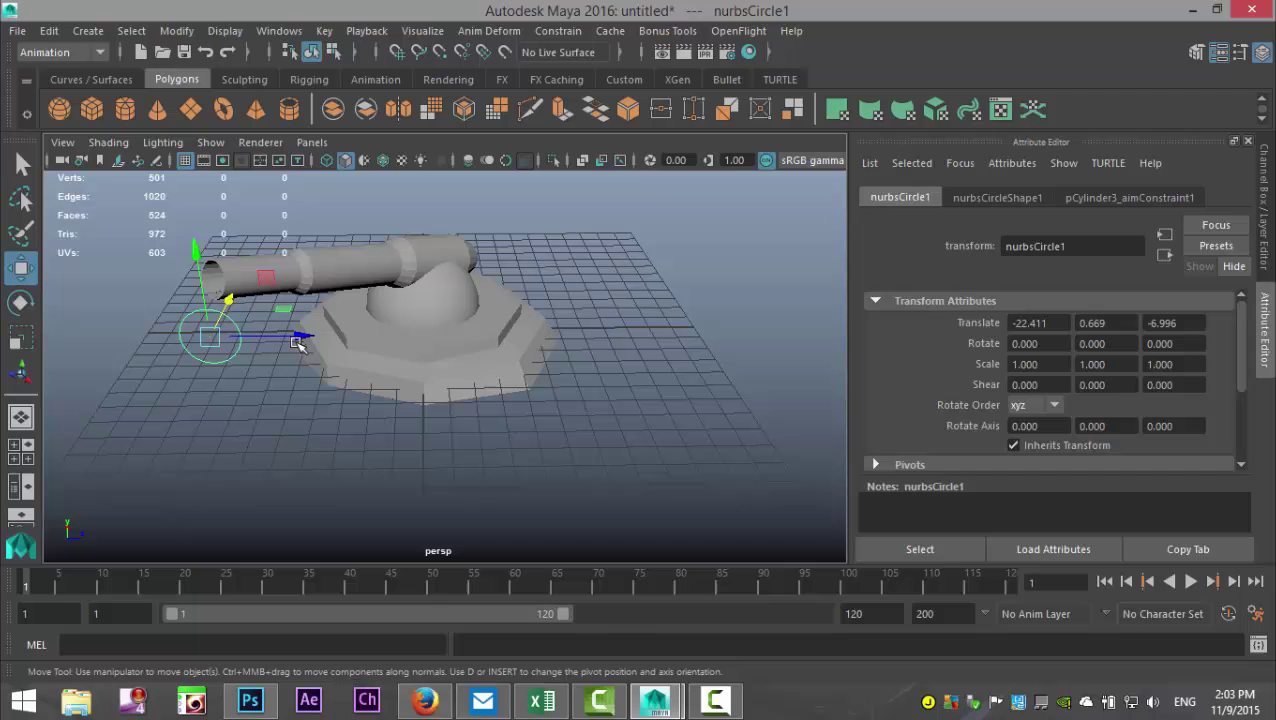
pyautogui.moveTo(298, 343); pyautogui.dragTo(460, 446)
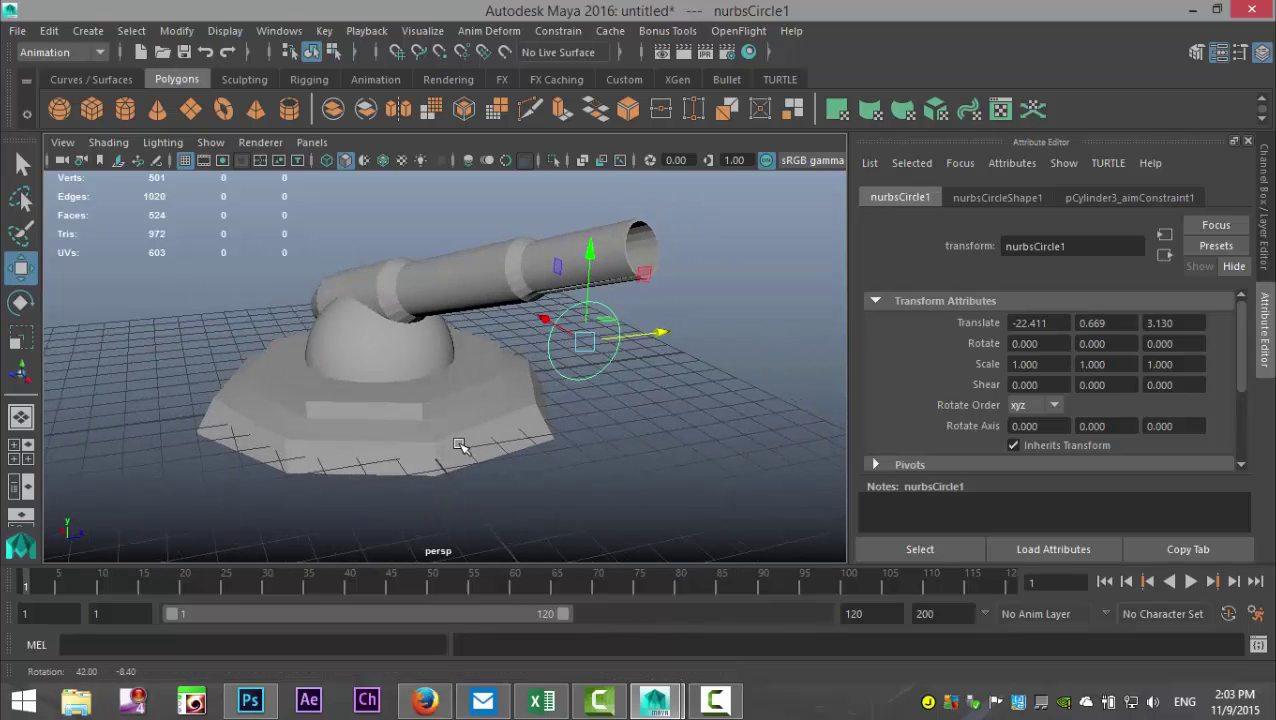
pyautogui.moveTo(650, 336); pyautogui.dragTo(528, 410)
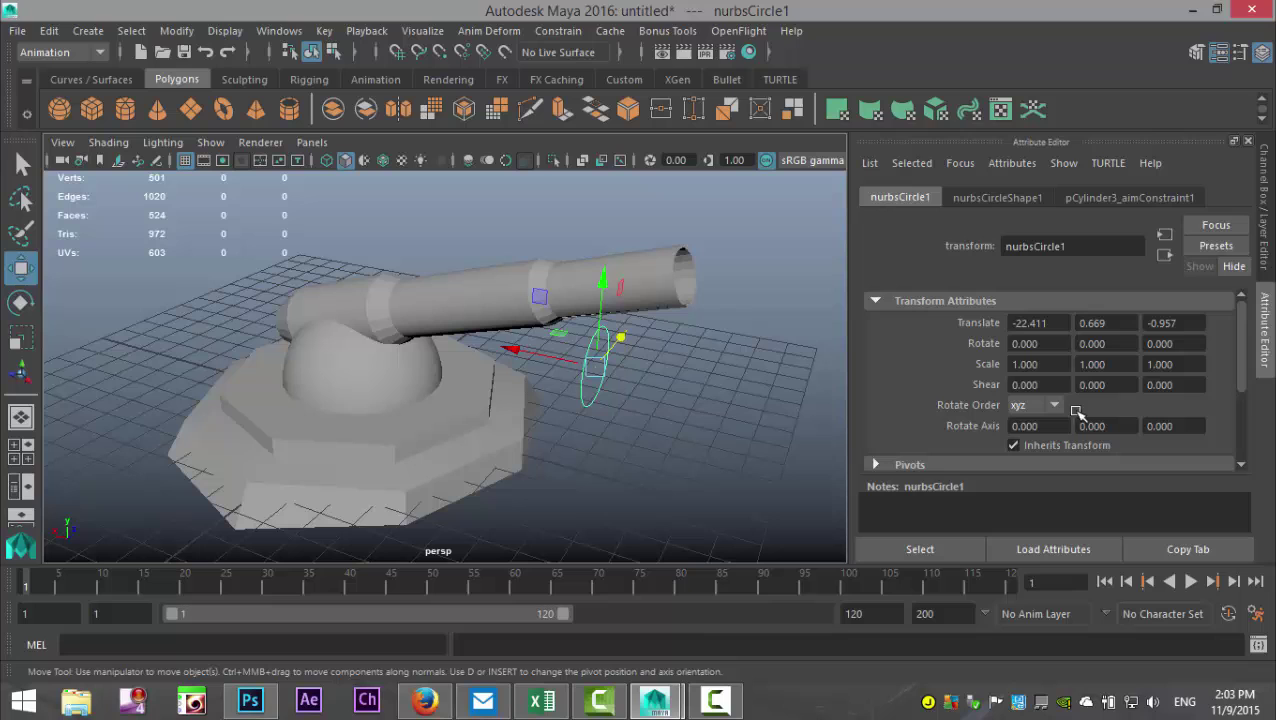
# - Enter 0 for nurbsCircle1's Translate X, Y and Z in the Attribute Editor
pyautogui.doubleClick(1062, 323)
pyautogui.write('0')
pyautogui.doubleClick(1128, 325)
pyautogui.write('0')
pyautogui.doubleClick(1182, 325)
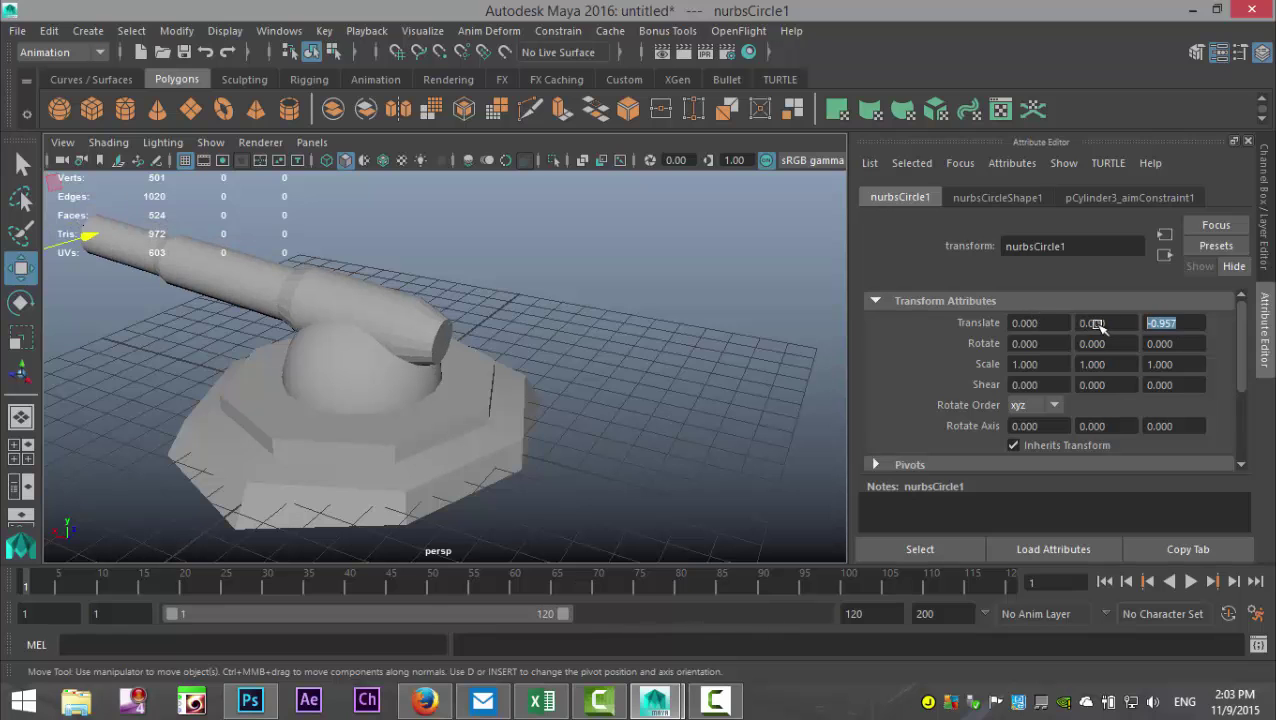
pyautogui.write('0')
pyautogui.press('Return')
pyautogui.scroll(-3, 604, 348)
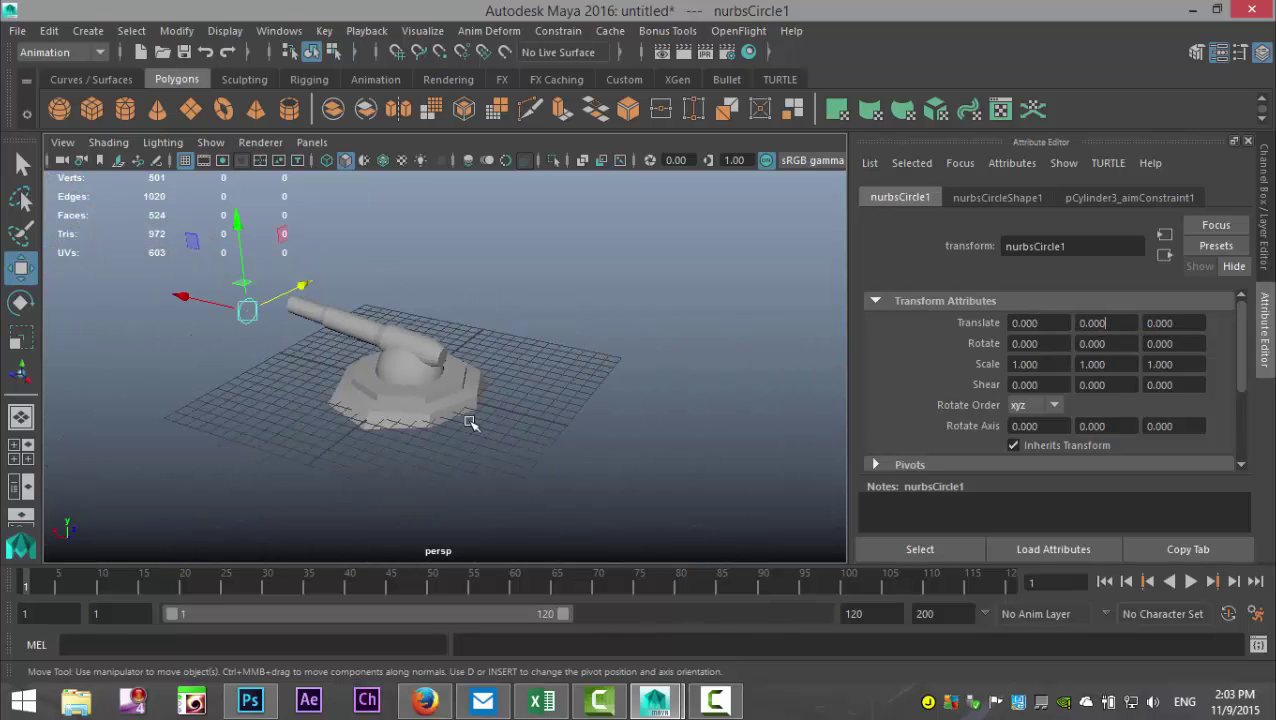
pyautogui.scroll(-2, 250, 392)
pyautogui.keyDown('alt'); pyautogui.moveTo(250, 392); pyautogui.dragTo(495, 441); pyautogui.keyUp('alt')
pyautogui.scroll(5, 493, 443)
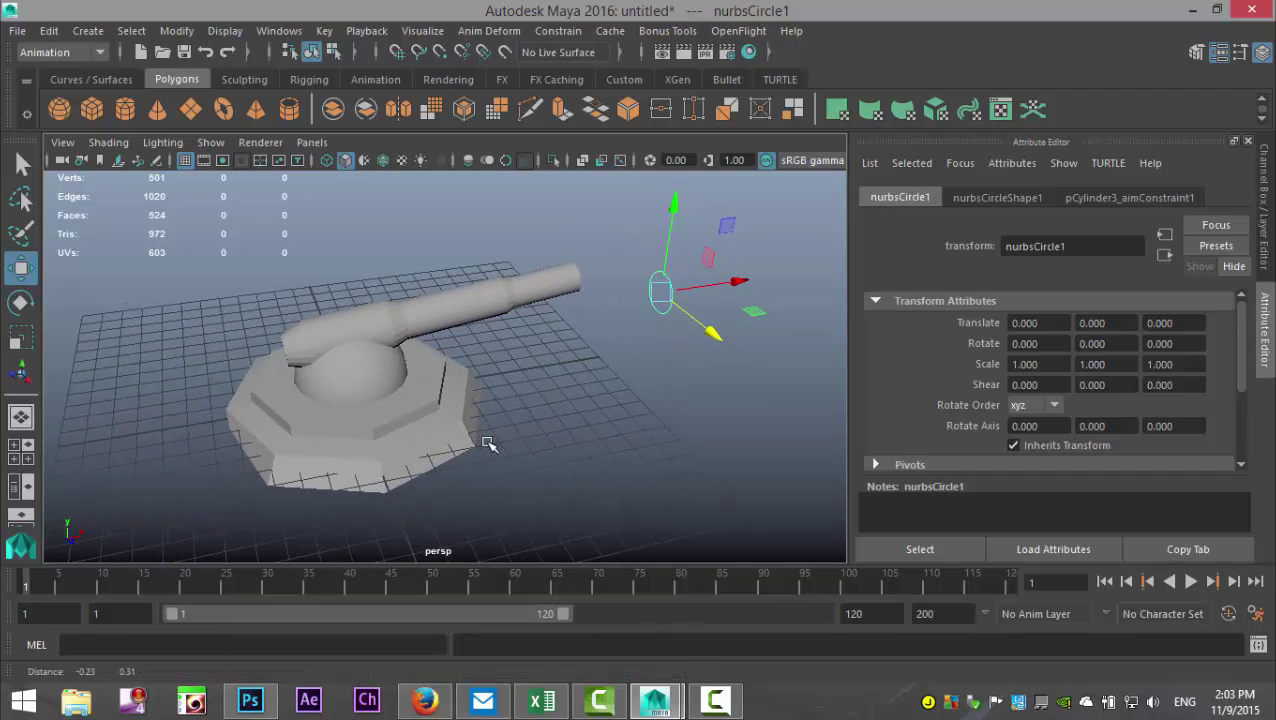